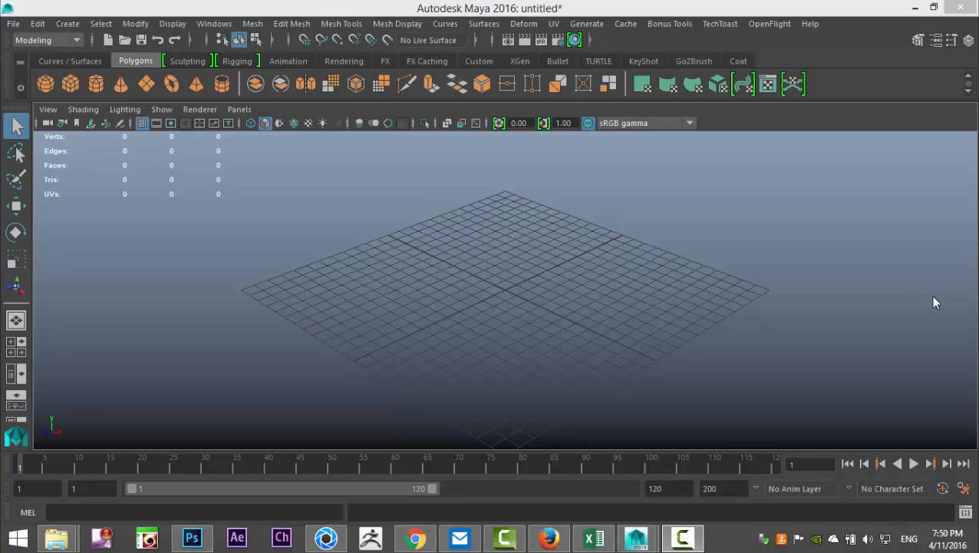
Create a polygon cone and raise it in the side view until its base rests on the grid line
click(122, 86)
scroll(647, 382, up, 5)
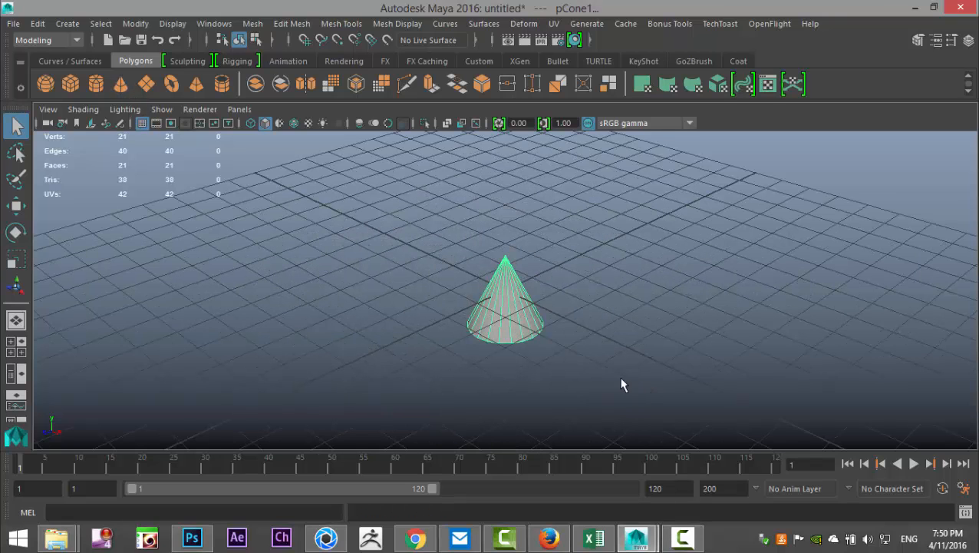
key(w)
drag(506, 228, 514, 181)
click(16, 347)
key(space)
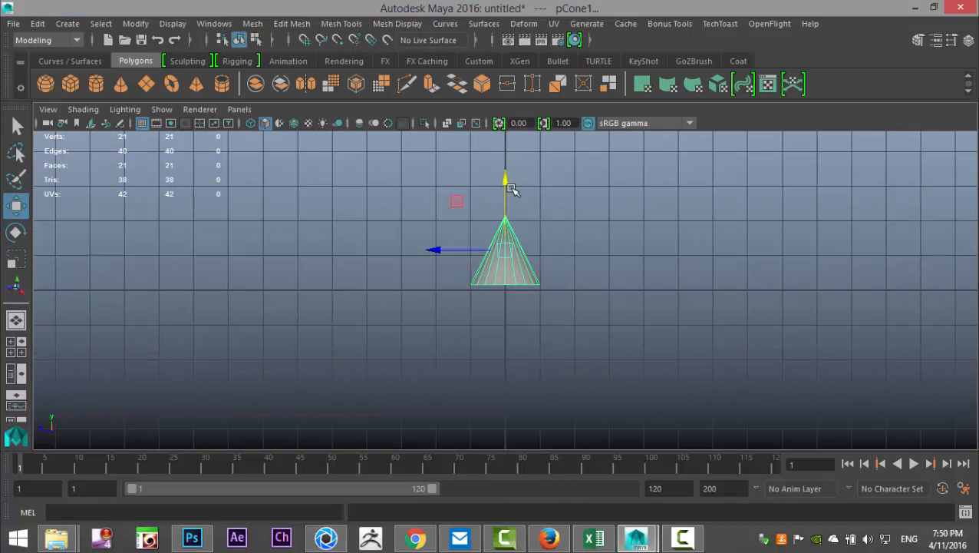
drag(507, 182, 507, 186)
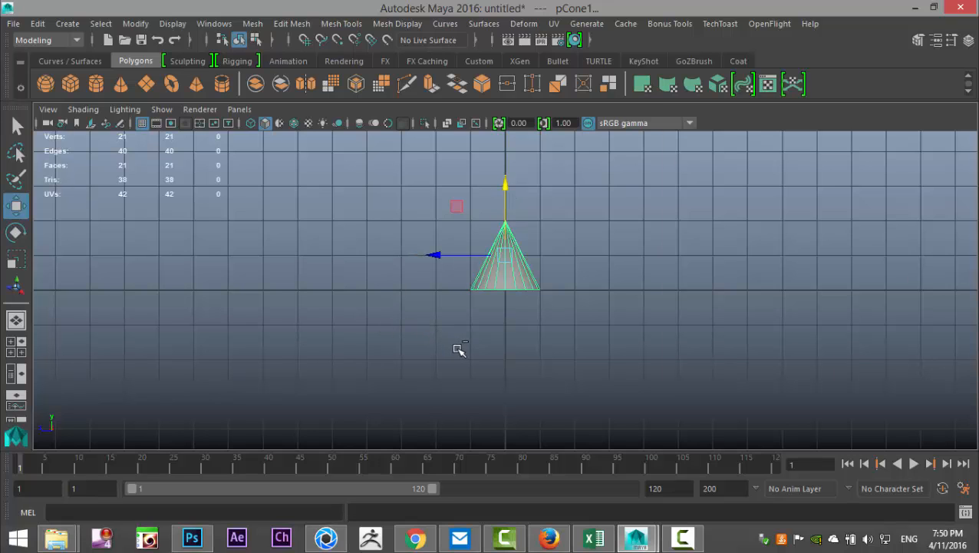
Set the cone's Subdivisions Axis to 40 and its Subdivisions Height to 5
key(ctrl+a)
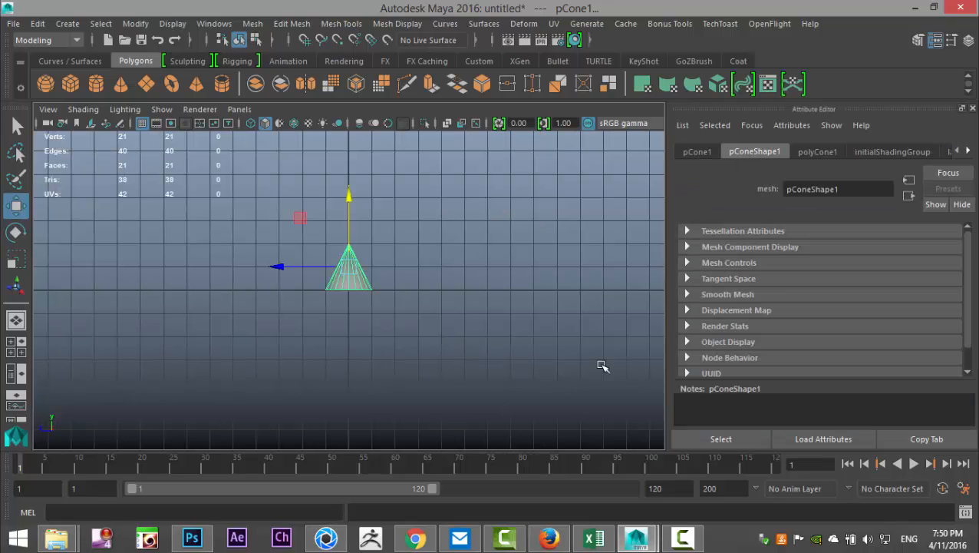
click(824, 155)
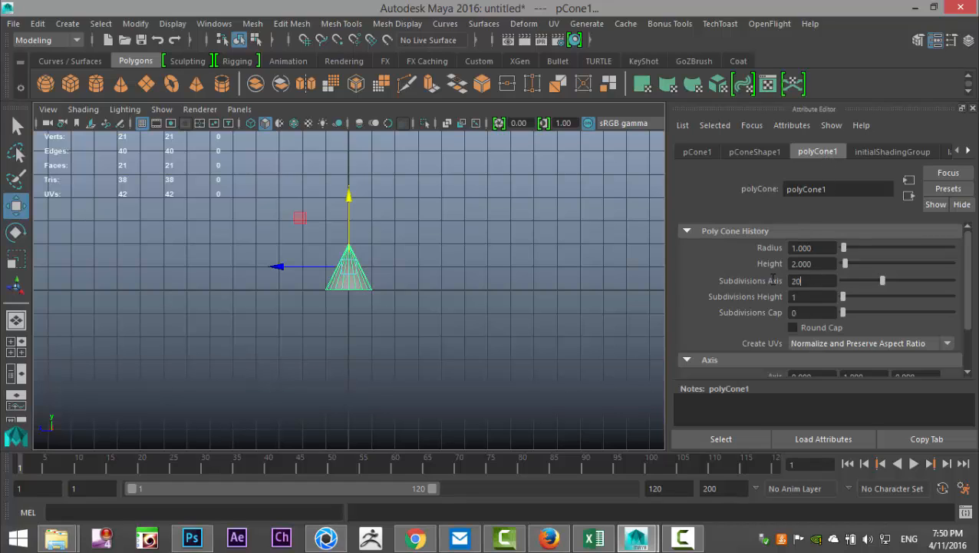
text(40)
key(Return)
alt+middle_drag(446, 295, 499, 338)
scroll(612, 406, up, 4)
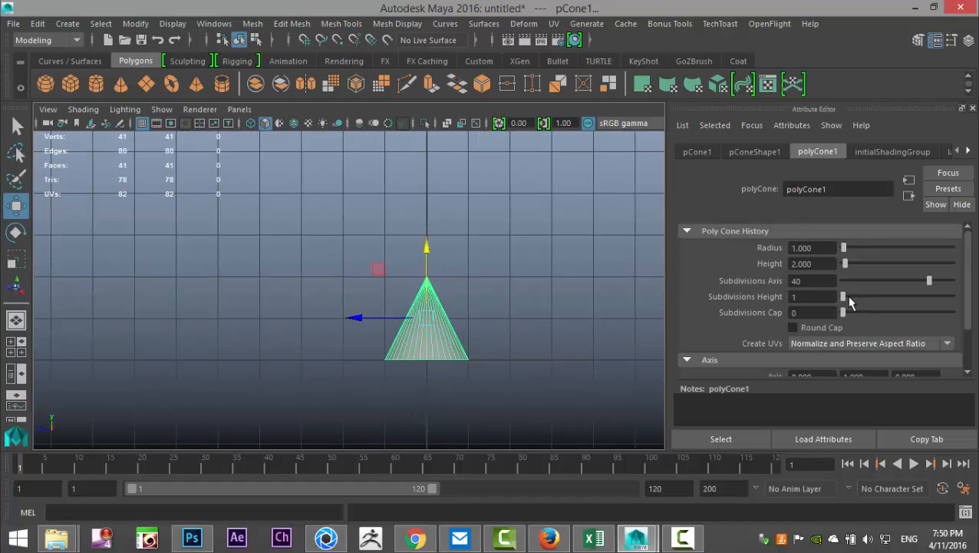
text(5)
key(Return)
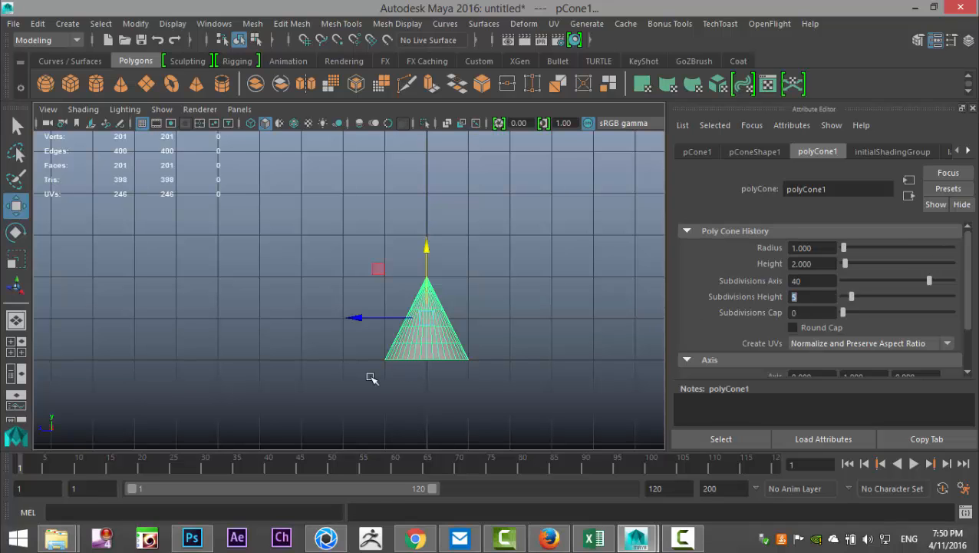
alt+middle_drag(447, 386, 393, 342)
scroll(438, 353, up, 7)
alt+middle_drag(454, 358, 407, 379)
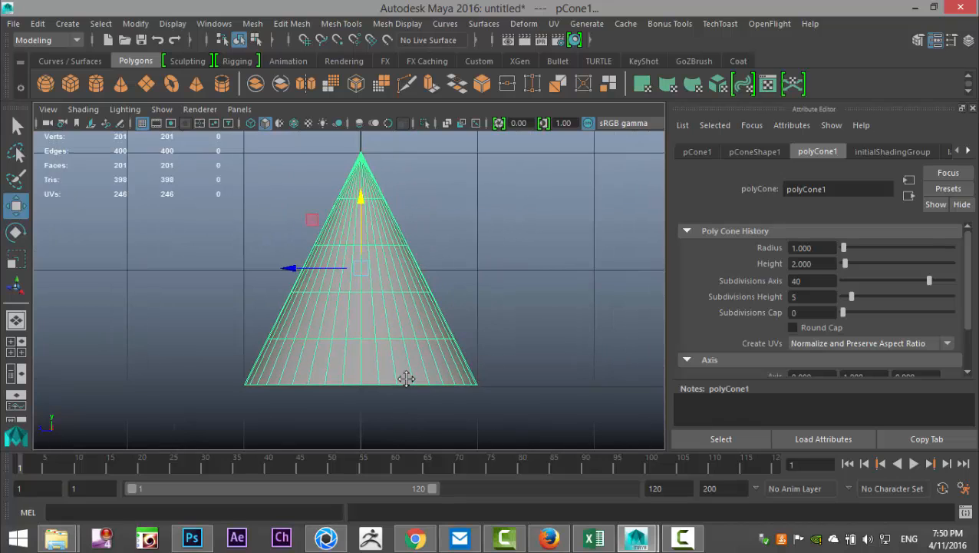
Move the cone's pivot down to its base and stretch the cone vertically to about 4 grid units tall
key(d)
drag(362, 197, 367, 315)
scroll(429, 312, down, 7)
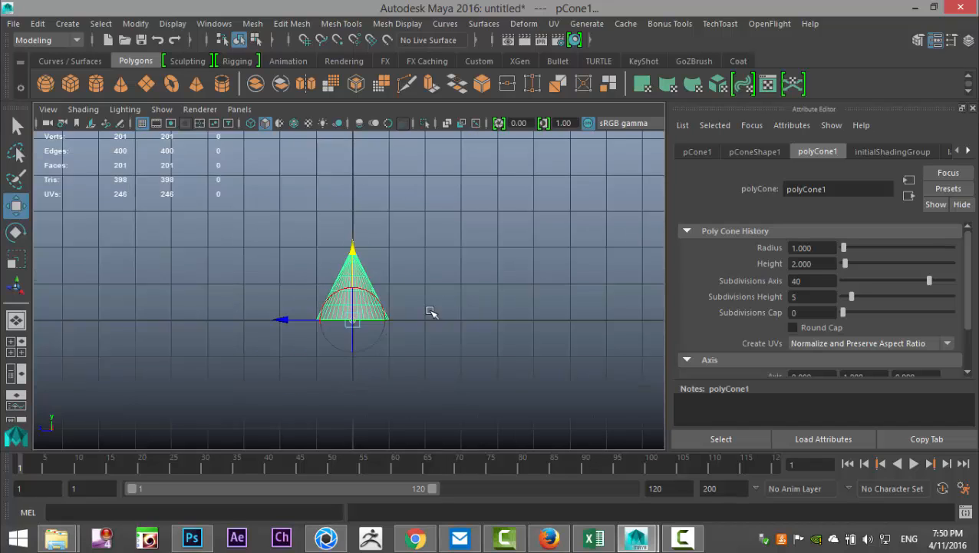
key(r)
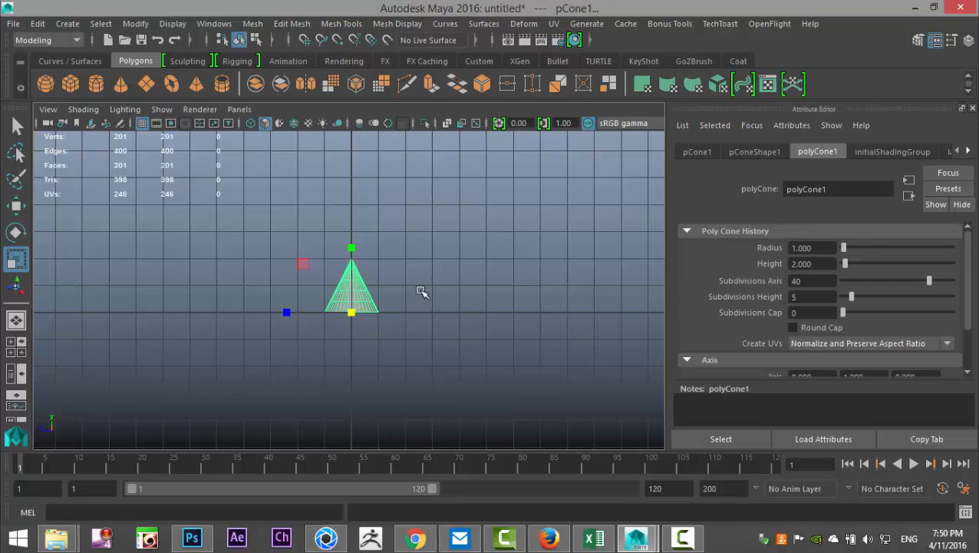
scroll(421, 292, up, 5)
drag(358, 254, 358, 201)
Switch the cone to vertex editing and shift its tip vertex sideways along negative Z so the point leans over
alt+middle_drag(495, 300, 497, 378)
scroll(514, 350, up, 3)
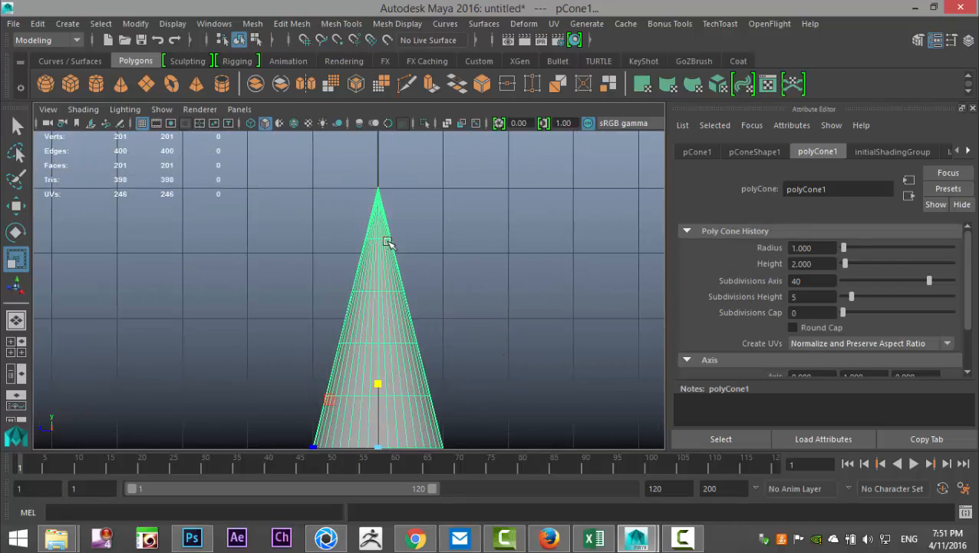
right_click(375, 188)
right_drag(375, 189, 315, 138)
mouse_move(360, 173)
mouse_down()
mouse_move(404, 197)
mouse_move(295, 186)
mouse_move(347, 184)
mouse_up()
key(w)
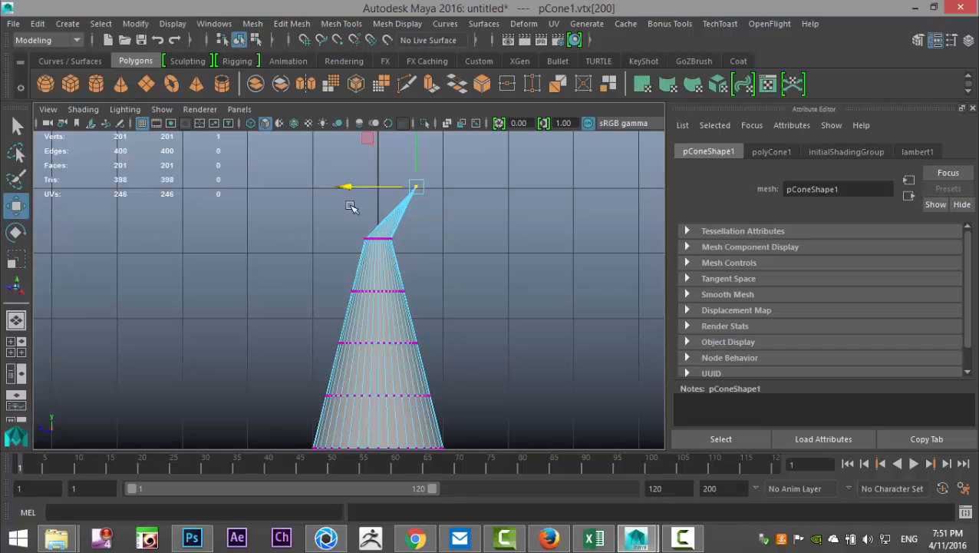
Tilt the vertex ring just below the tip and shift it slightly along Z, opposite to the tip's lean
drag(338, 229, 436, 253)
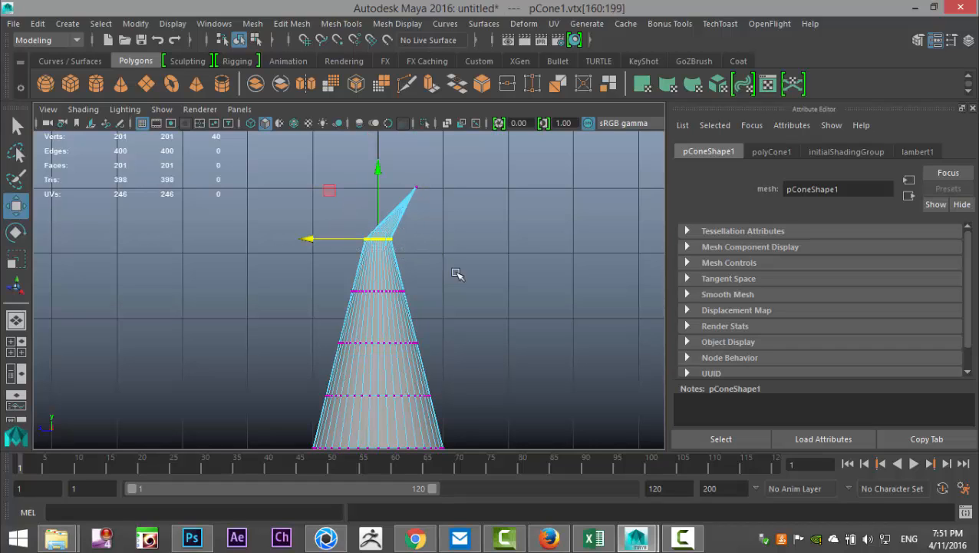
key(e)
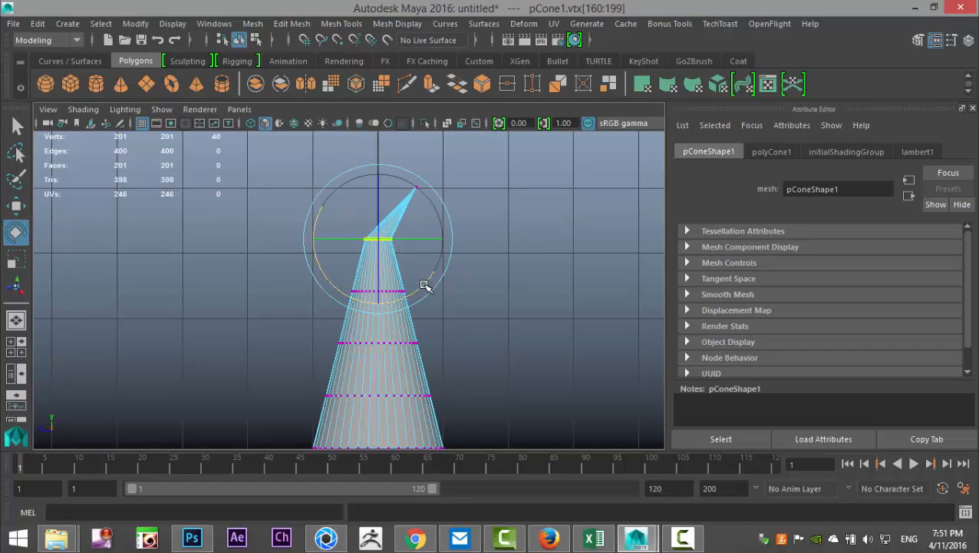
drag(430, 284, 411, 304)
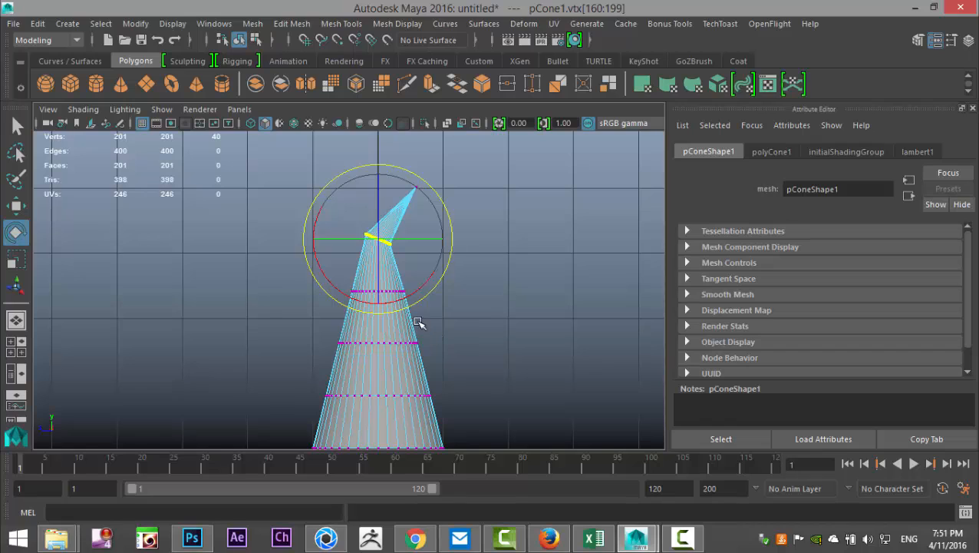
key(w)
drag(313, 238, 302, 238)
Tilt the second vertex ring below the tip the opposite way and shift it along negative Z
drag(305, 281, 456, 315)
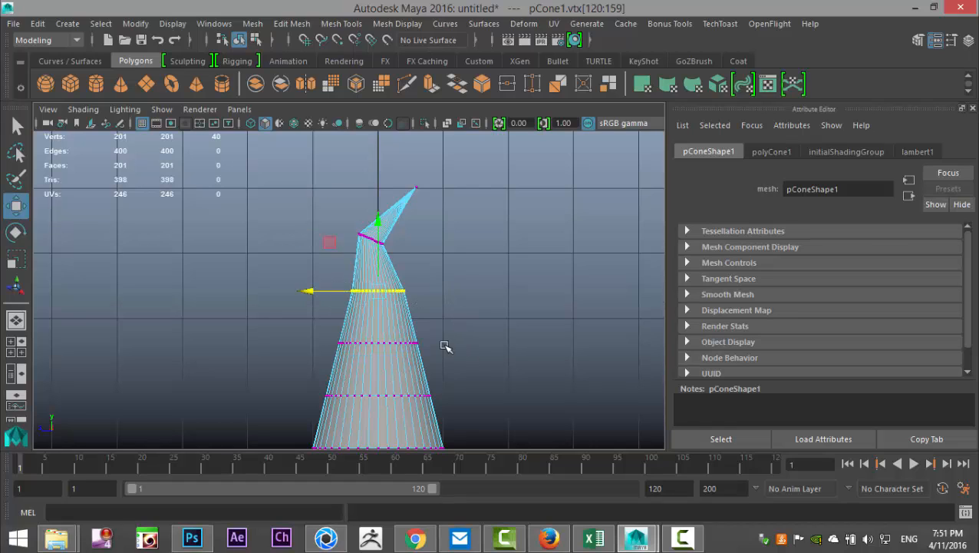
key(e)
drag(449, 321, 449, 306)
drag(376, 258, 381, 276)
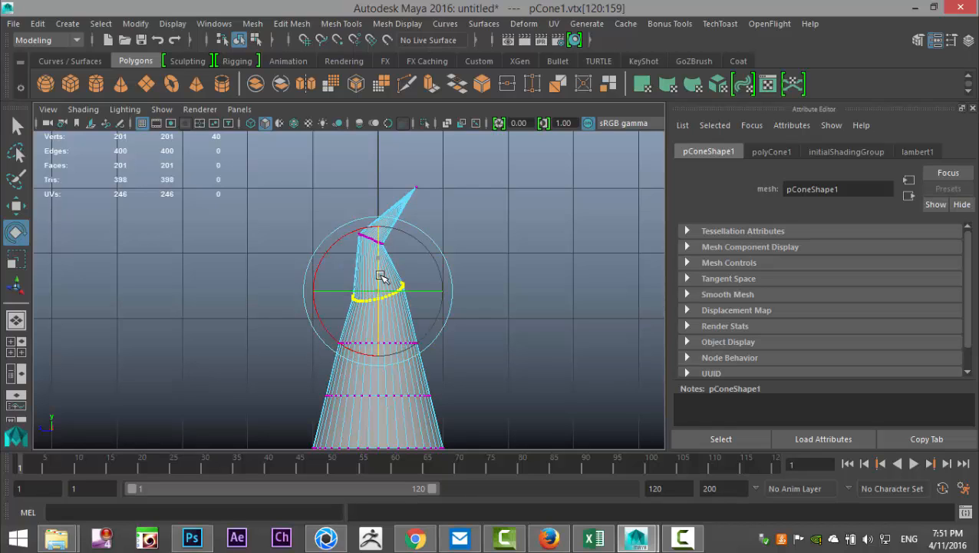
key(w)
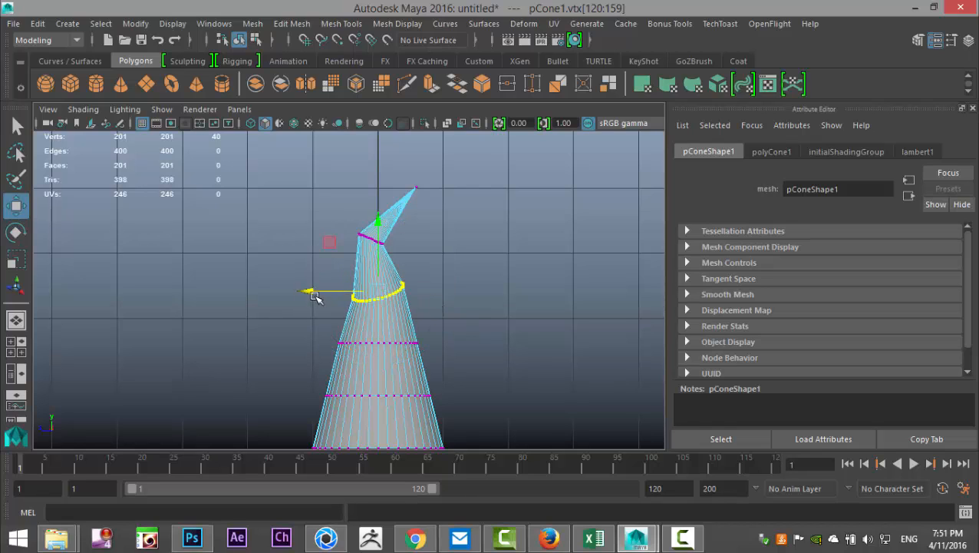
drag(309, 290, 329, 289)
Shift the third vertex ring below the tip along positive Z and tilt it slightly
drag(302, 330, 475, 360)
drag(310, 345, 288, 343)
key(e)
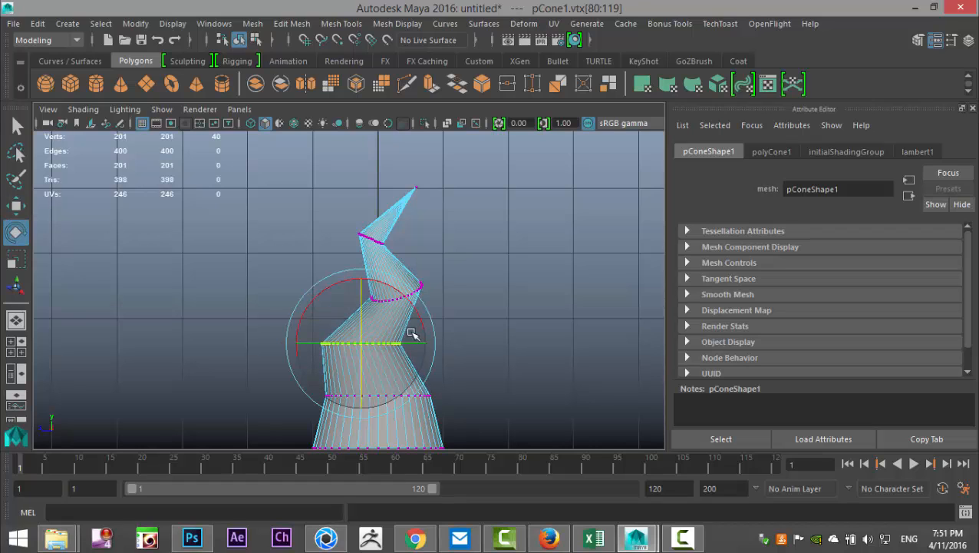
drag(363, 328, 366, 322)
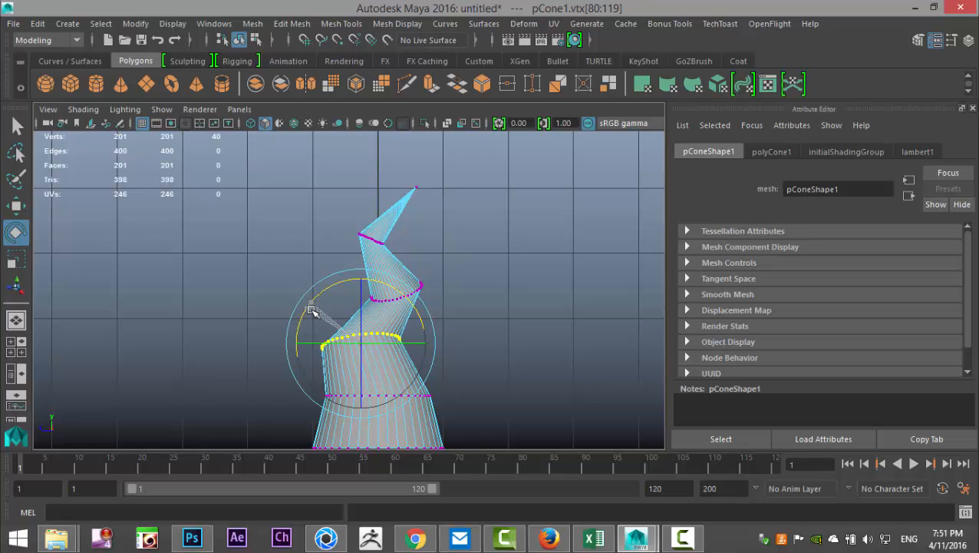
Shift the vertex ring directly above the base along negative Z and tilt it to continue the zigzag bend
alt+middle_drag(438, 376, 474, 274)
drag(287, 296, 527, 335)
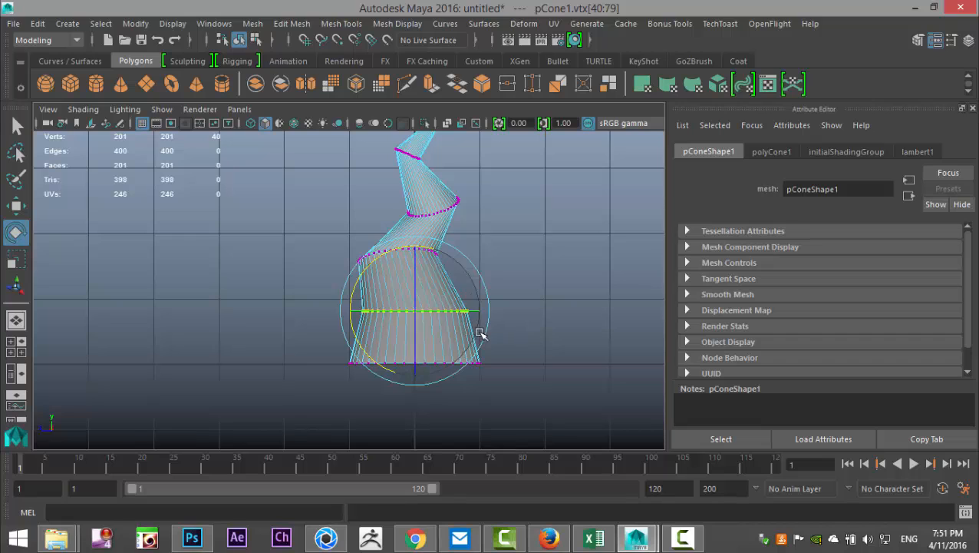
key(w)
drag(347, 313, 376, 319)
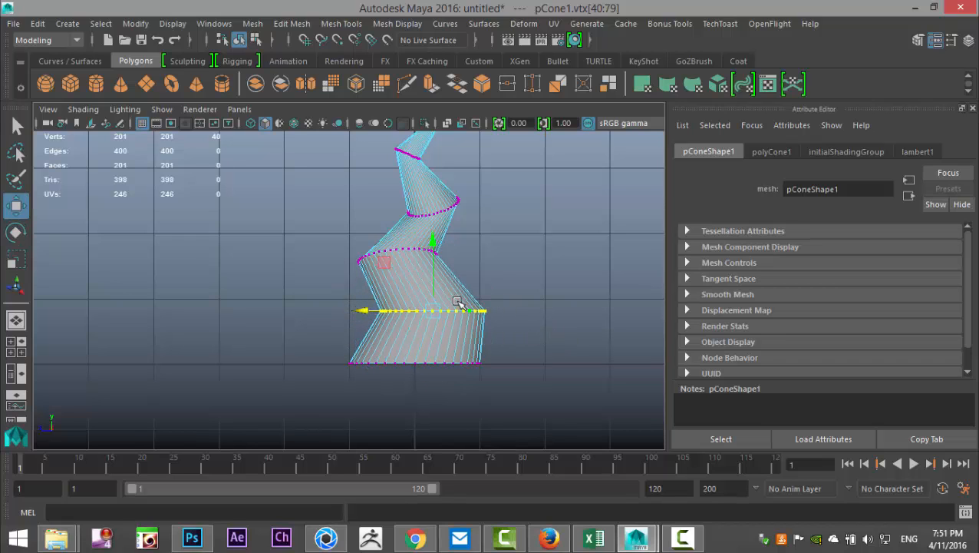
key(e)
drag(432, 278, 423, 258)
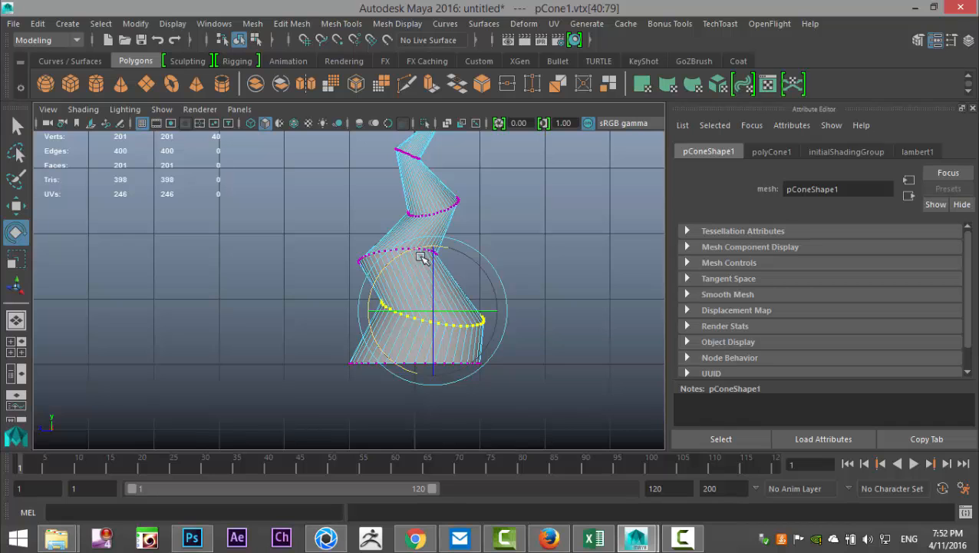
Delete the cap face underneath the cone in the perspective view, leaving the base open
click(16, 346)
key(space)
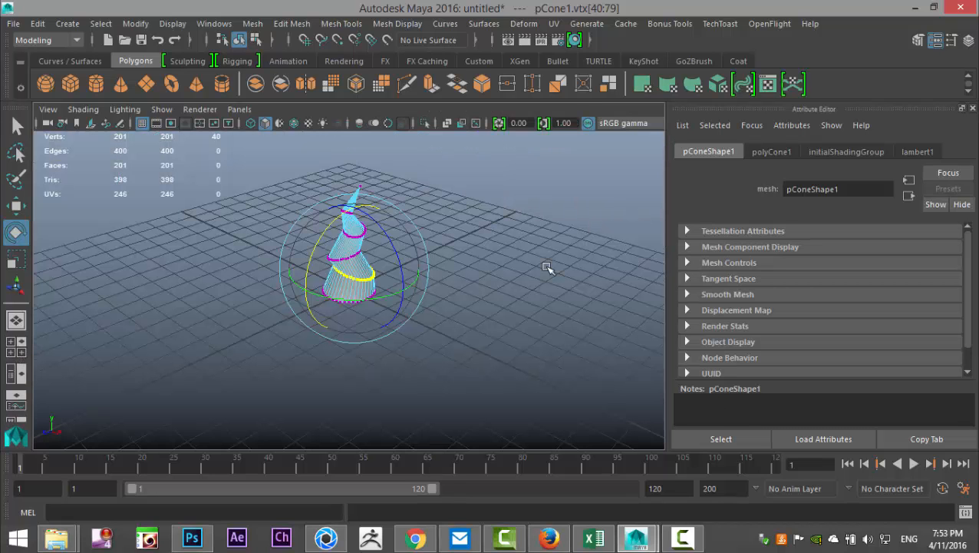
scroll(479, 278, up, 5)
alt+drag(491, 370, 423, 300)
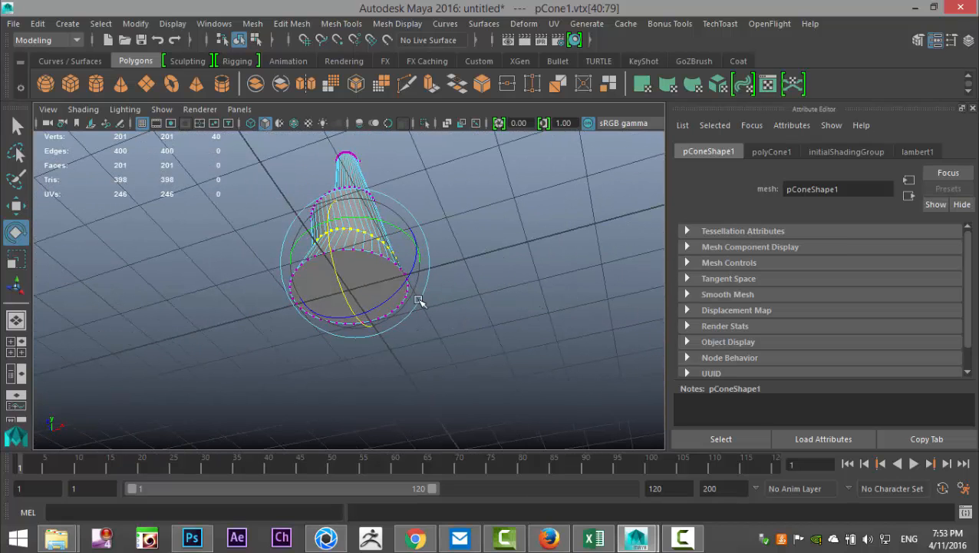
right_click(374, 274)
click(370, 178)
scroll(443, 334, up, 3)
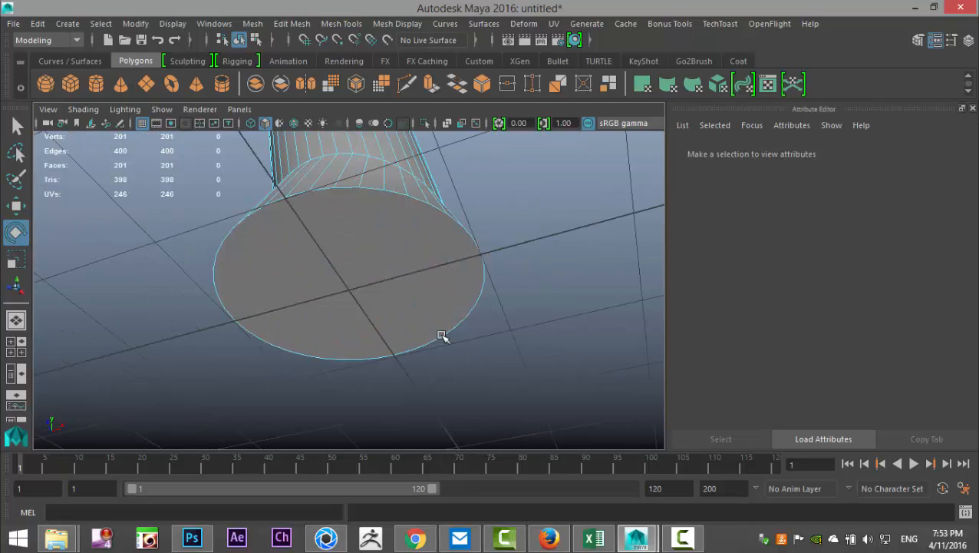
click(302, 297)
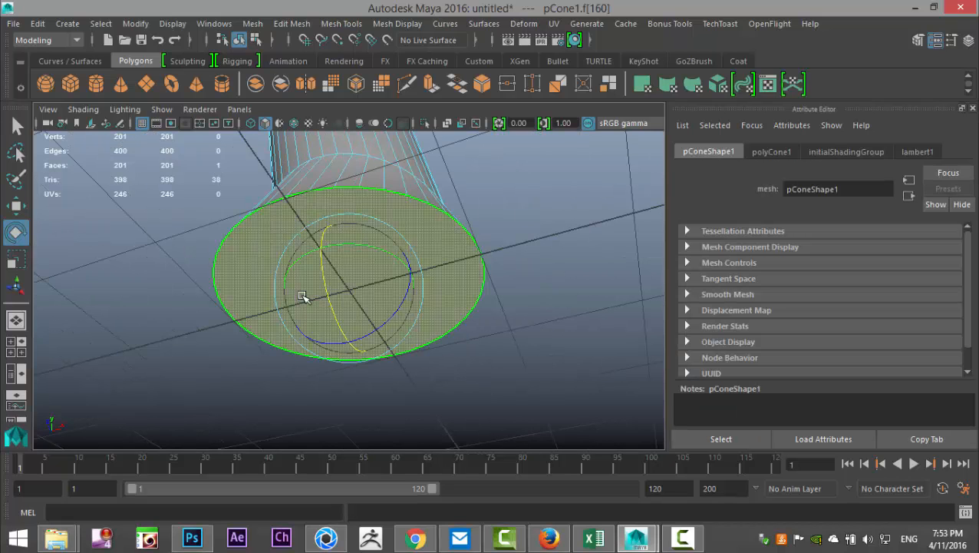
key(Delete)
Extrude the open border edge loop at the cone's base and scale it outward into a flat brim
alt+drag(288, 328, 480, 378)
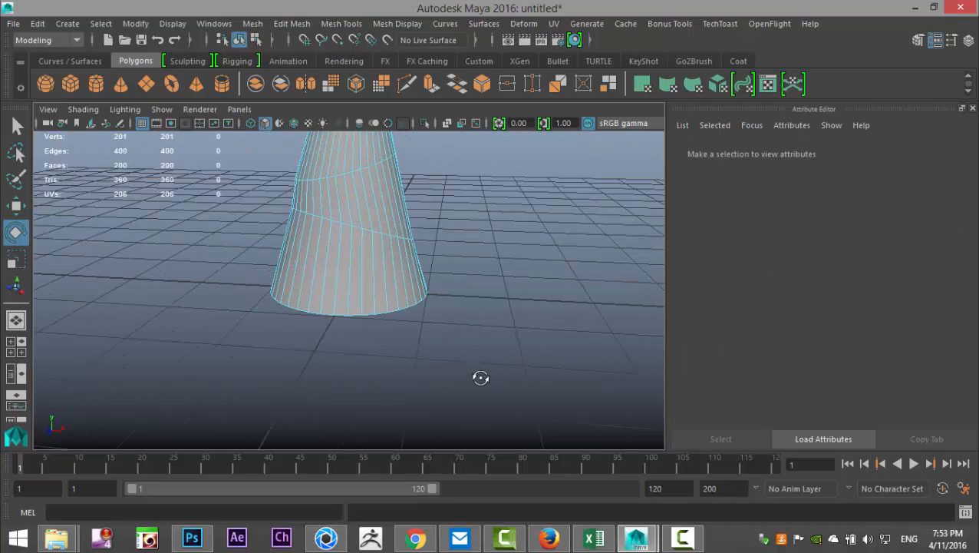
scroll(475, 382, up, 3)
right_drag(356, 344, 358, 138)
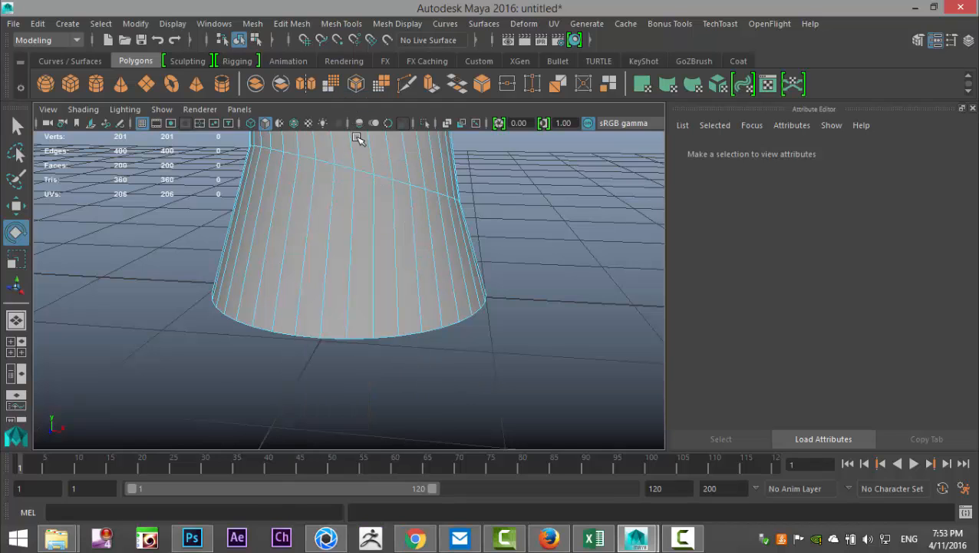
double_click(367, 335)
scroll(479, 344, down, 5)
alt+drag(536, 351, 410, 370)
click(291, 23)
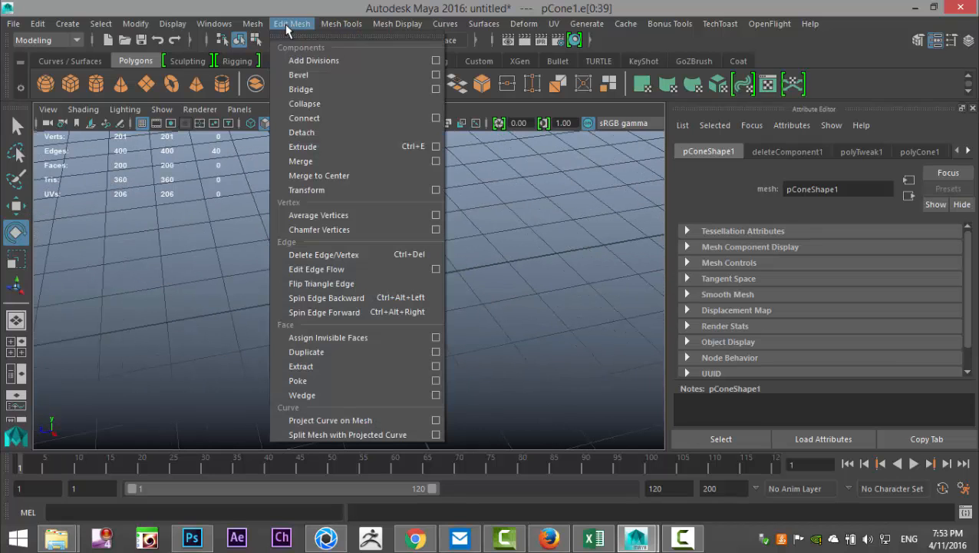
click(331, 147)
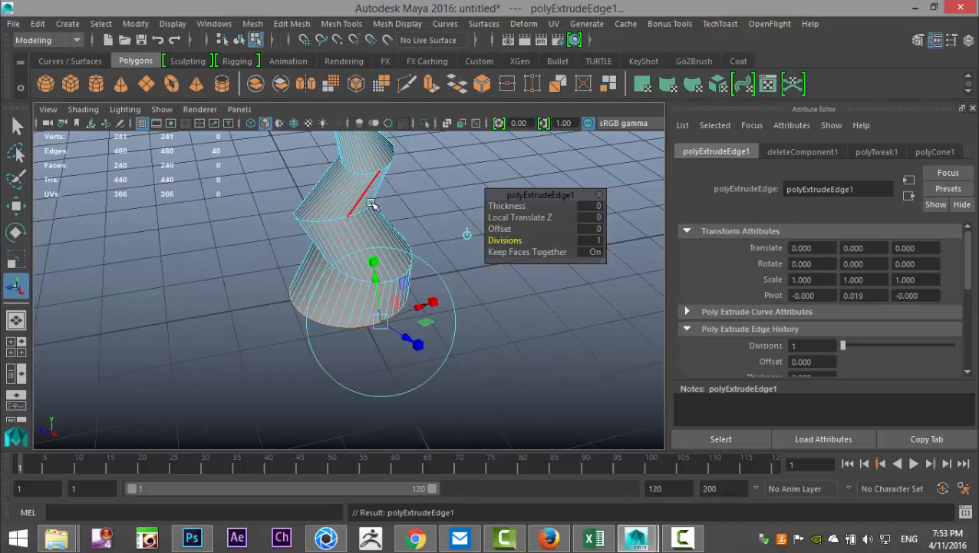
drag(350, 288, 415, 297)
scroll(417, 308, down, 5)
mouse_move(449, 350)
alt+mouse_down()
mouse_move(437, 343)
mouse_move(434, 357)
alt+mouse_up()
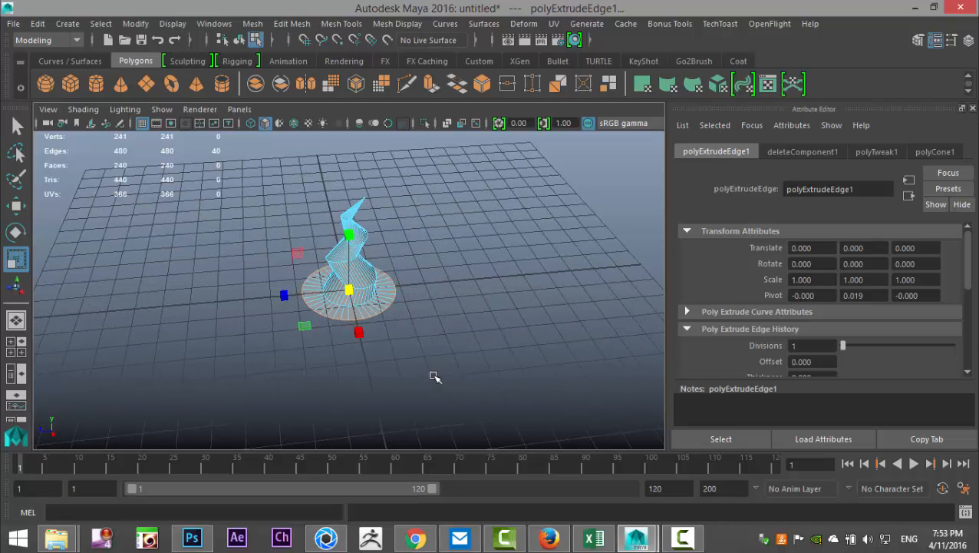
Extrude the brim's outer edge loop again and scale it outward to add a second, wider brim ring
key(ctrl+e)
key(r)
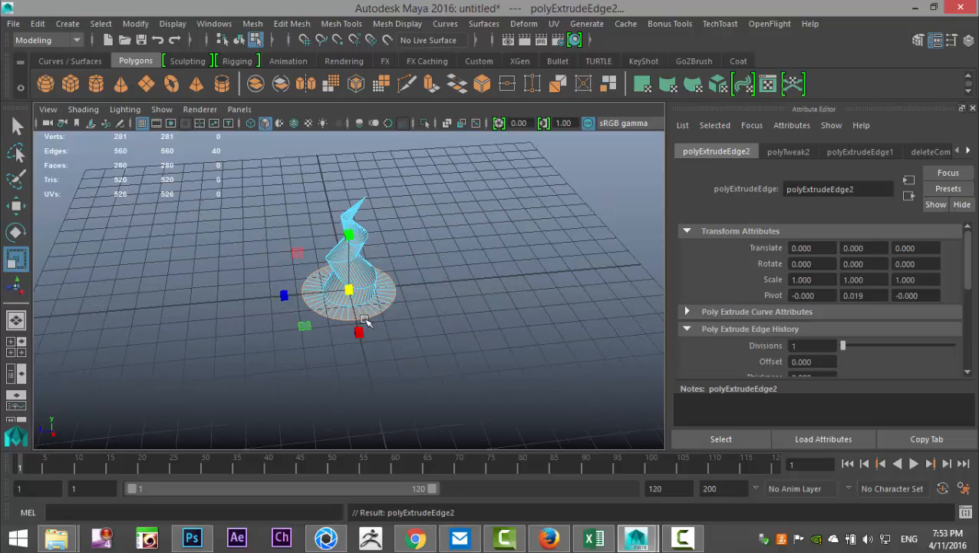
drag(349, 289, 376, 296)
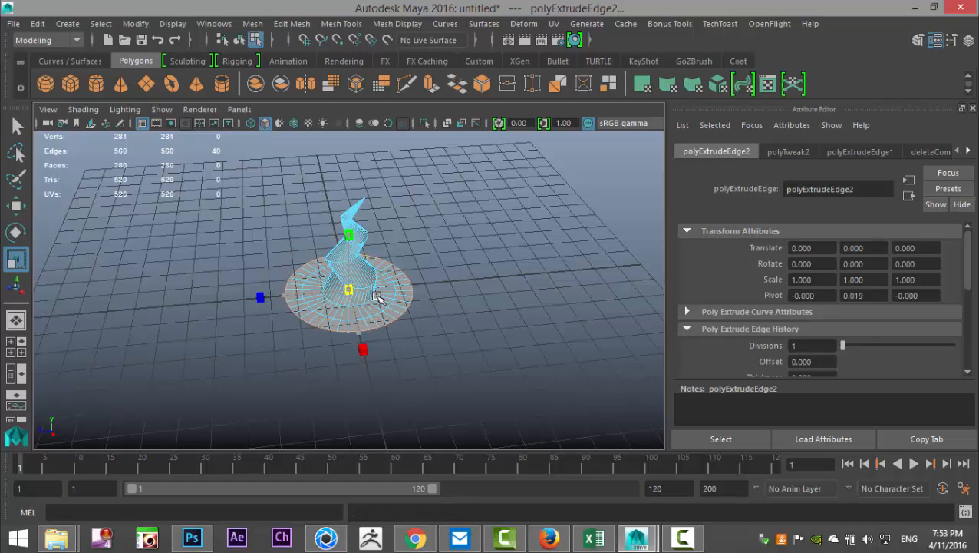
mouse_move(405, 341)
alt+mouse_down()
mouse_move(409, 356)
mouse_move(440, 288)
mouse_move(481, 348)
mouse_move(449, 354)
mouse_move(431, 343)
mouse_move(414, 353)
alt+mouse_up()
scroll(429, 376, up, 4)
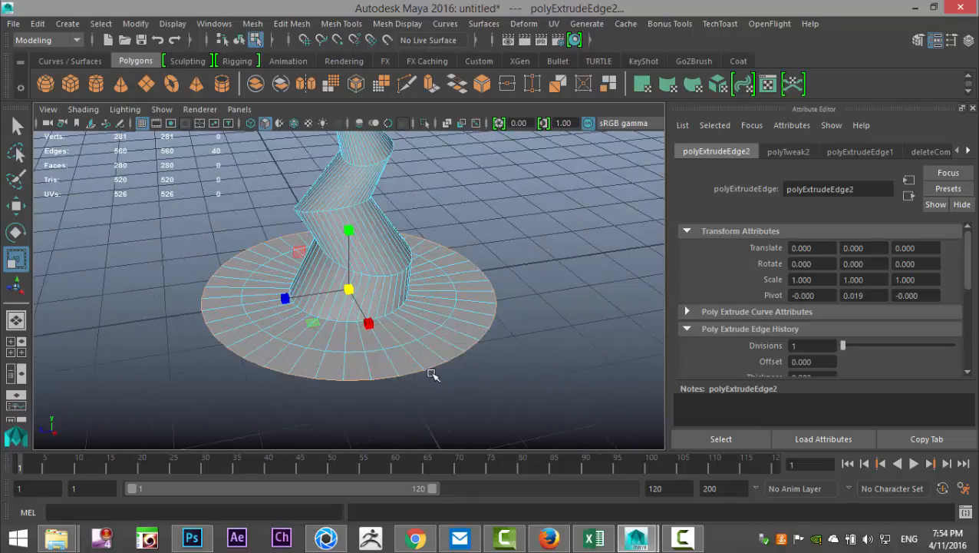
Tilt the brim's outer edge loop slightly, and rotate the middle brim edge loop a little as well
alt+drag(453, 398, 463, 416)
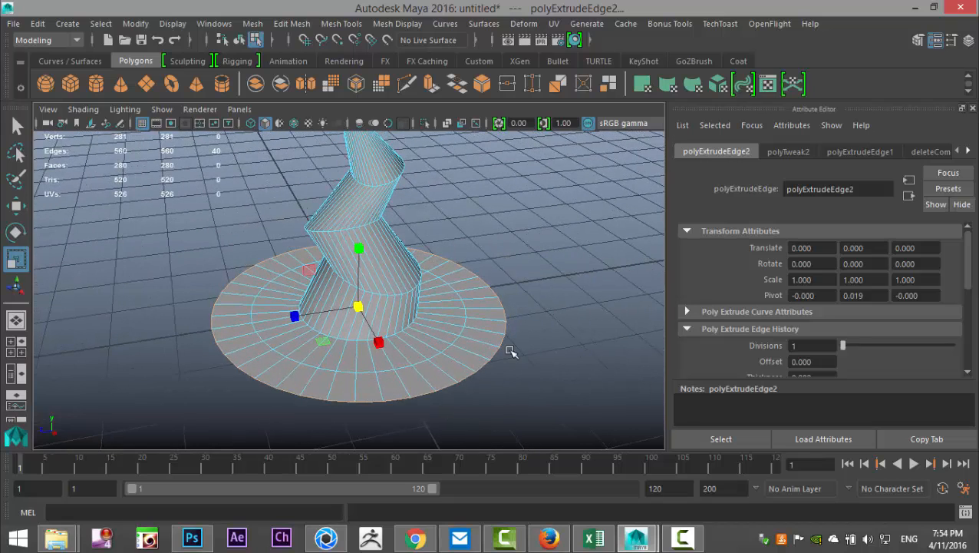
key(e)
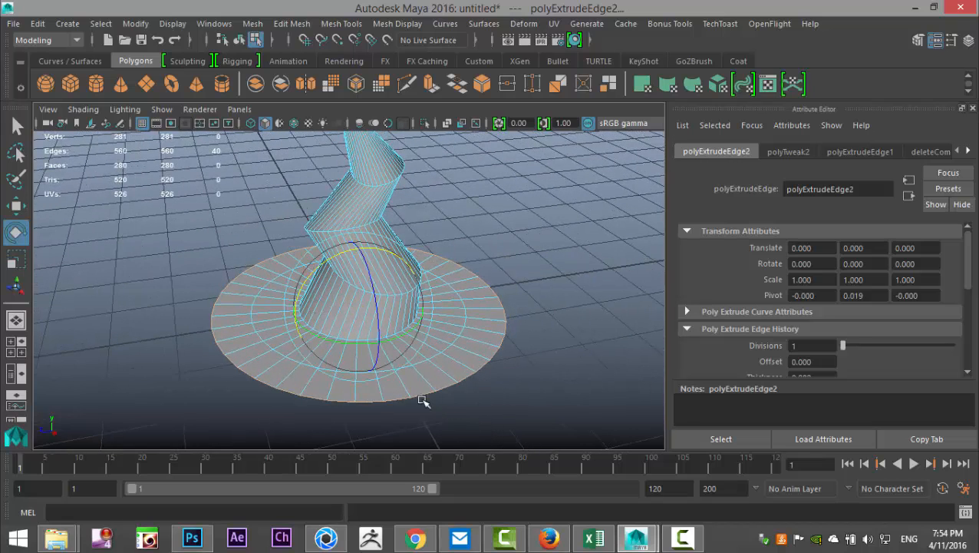
drag(324, 262, 323, 268)
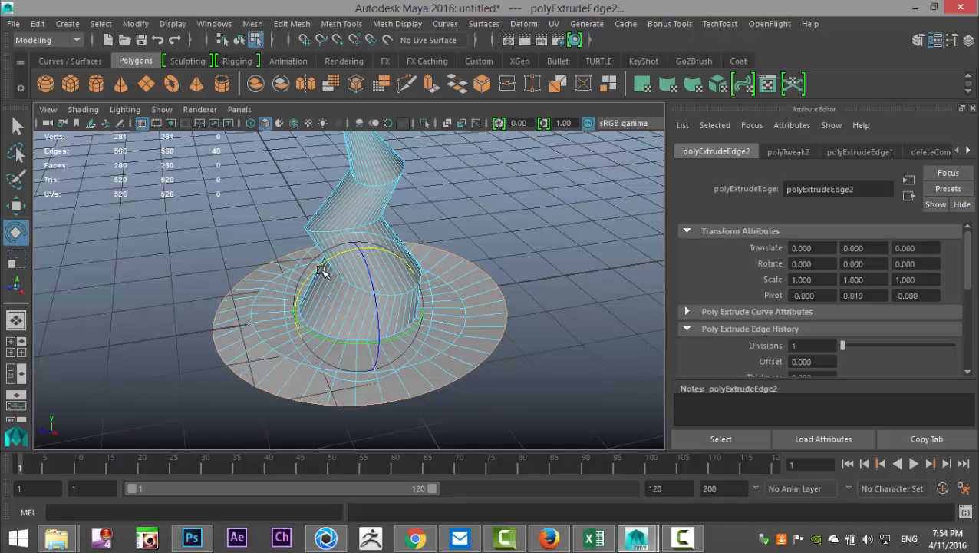
click(466, 313)
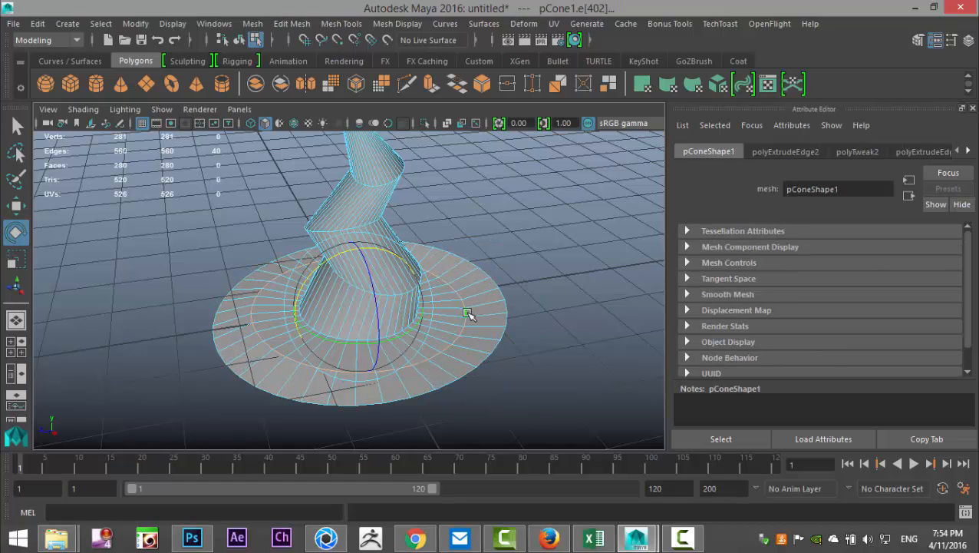
drag(335, 258, 338, 258)
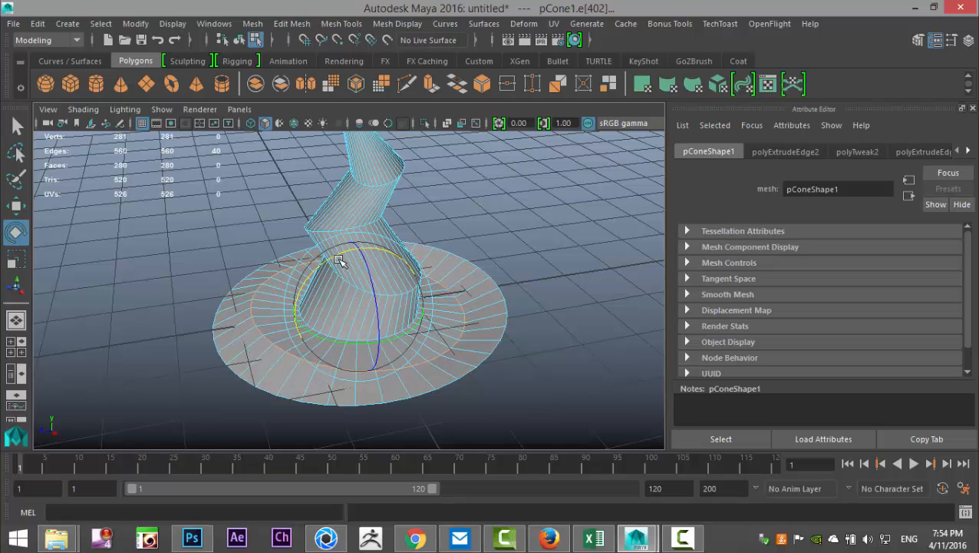
click(546, 353)
Pull a front face of the outer brim slightly downward using soft selection with a reduced falloff radius
scroll(542, 363, down, 3)
scroll(518, 392, up, 3)
mouse_move(517, 391)
alt+mouse_down()
mouse_move(466, 365)
mouse_move(531, 341)
mouse_move(552, 356)
mouse_move(522, 384)
mouse_move(459, 371)
mouse_move(519, 377)
alt+mouse_up()
right_drag(309, 365, 307, 185)
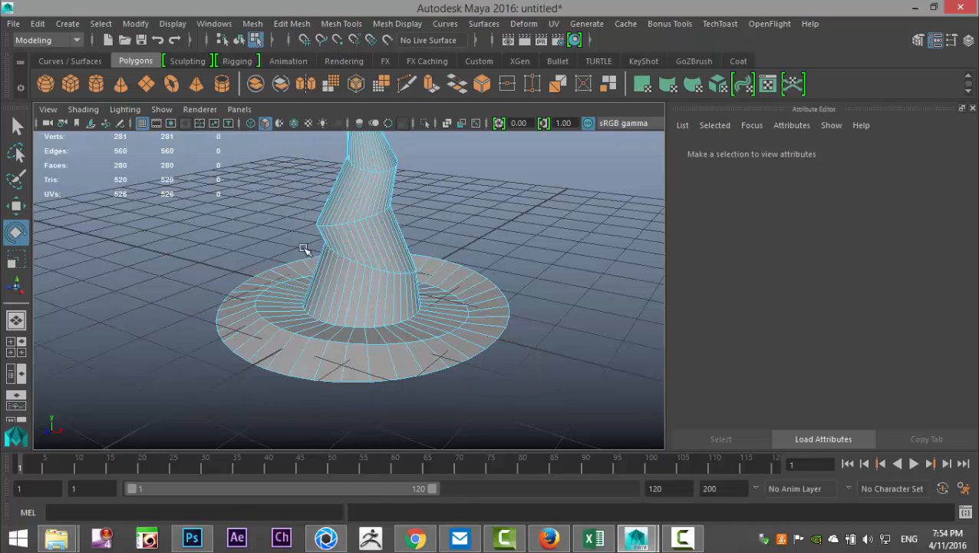
click(279, 368)
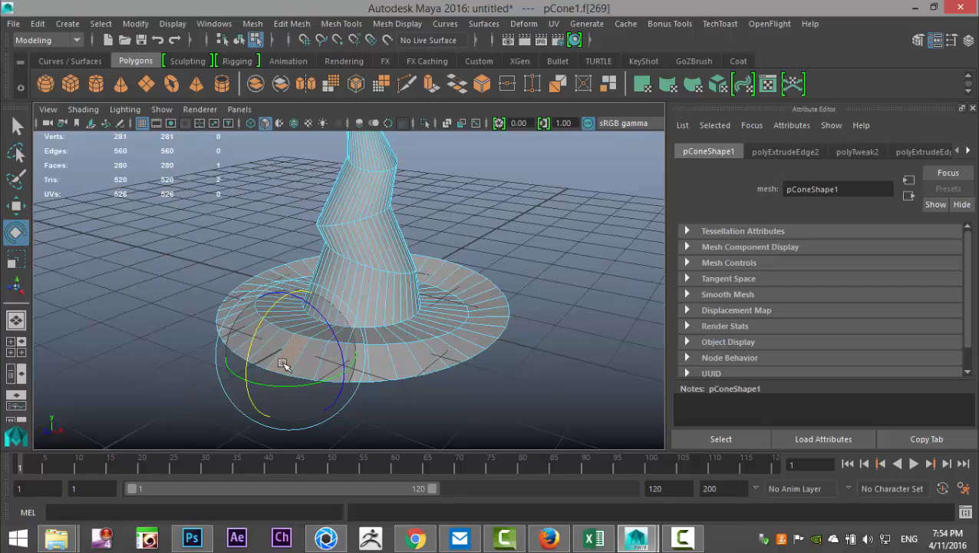
key(b)
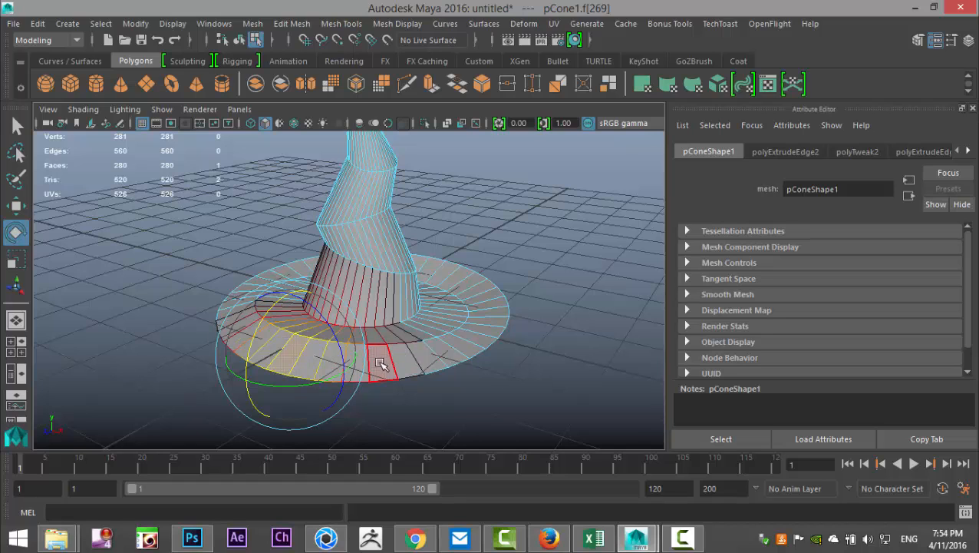
key(b)
drag(330, 355, 290, 353)
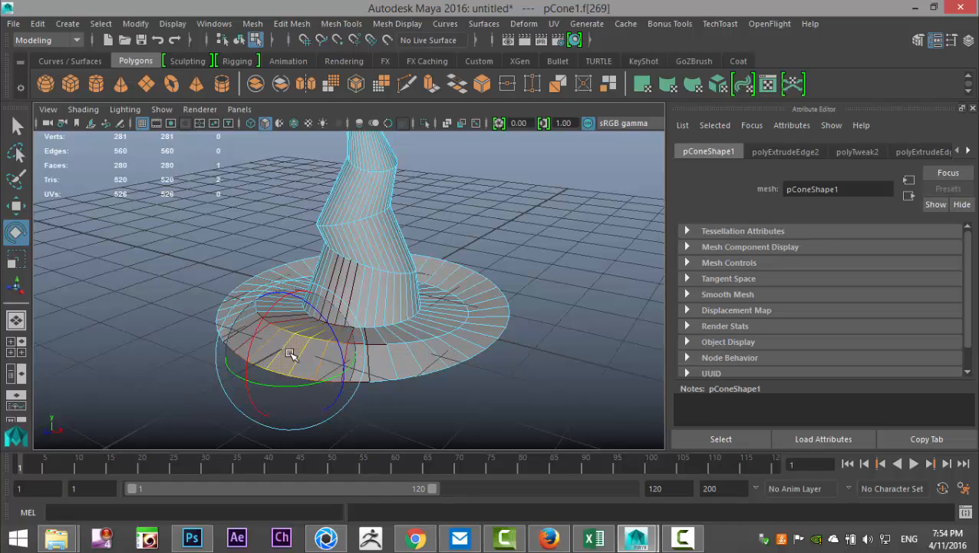
key(w)
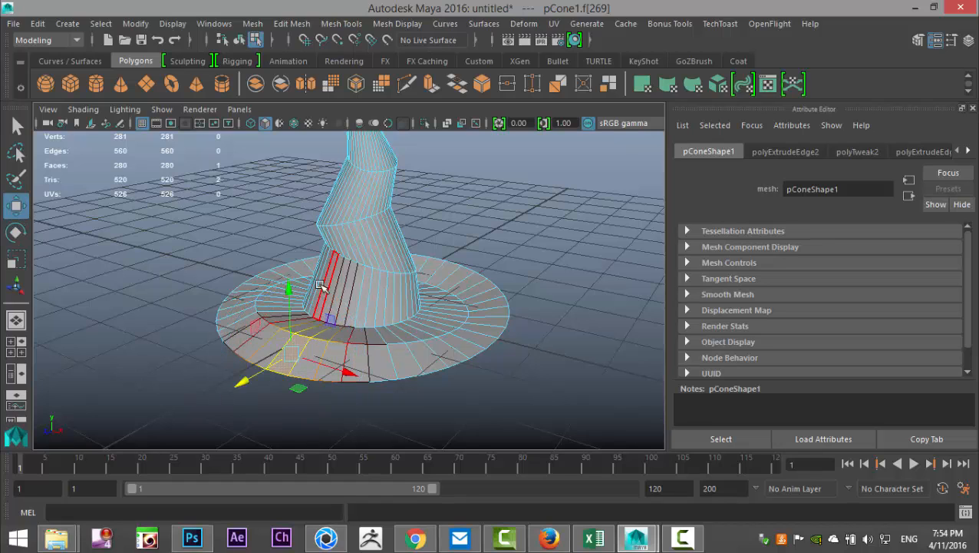
drag(287, 287, 289, 295)
Raise a face on the brim's right side with soft selection, widening the falloff to lift it in a smooth wave
click(484, 331)
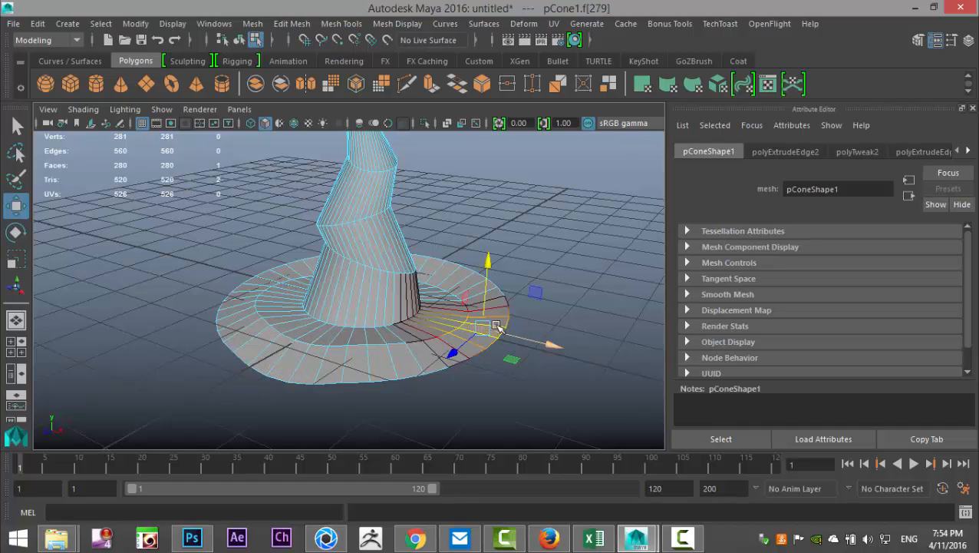
drag(491, 265, 494, 258)
key(b)
drag(506, 307, 530, 310)
drag(492, 254, 489, 251)
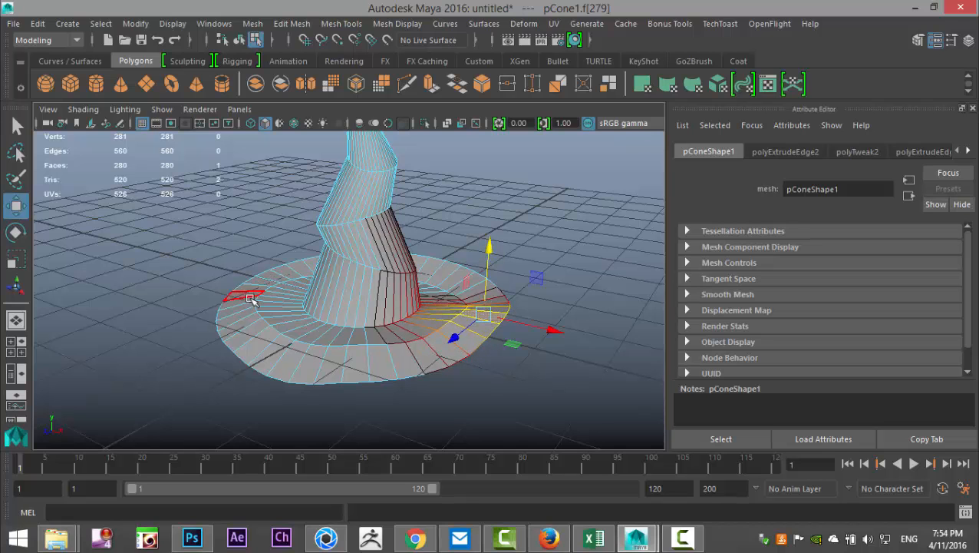
Lower a brim face on the opposite side and shift further brim faces vertically with soft selection for a wavy rim
alt+drag(182, 343, 251, 338)
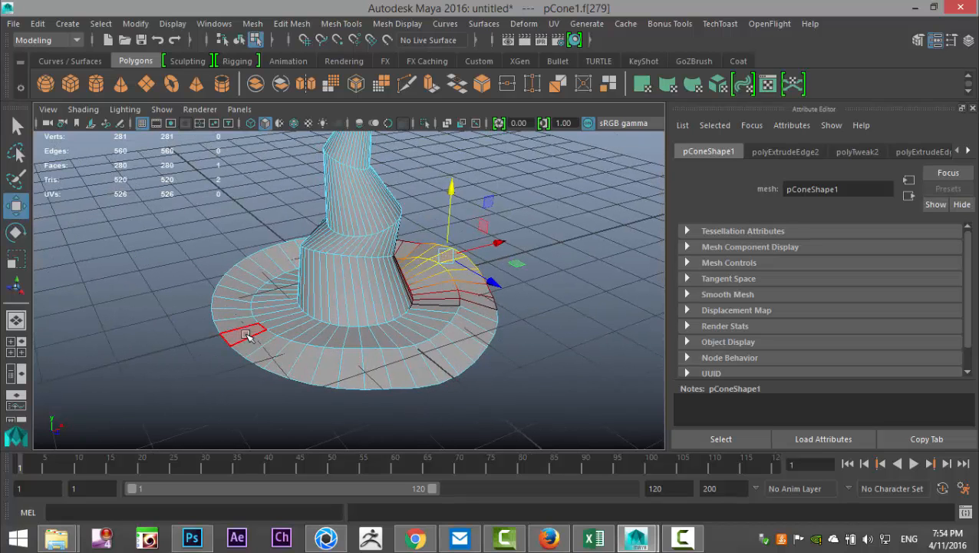
click(244, 330)
drag(237, 275, 241, 287)
alt+drag(186, 323, 207, 302)
click(207, 302)
mouse_move(212, 240)
mouse_down()
mouse_move(225, 344)
mouse_move(284, 332)
mouse_move(198, 334)
mouse_move(341, 386)
mouse_move(488, 334)
mouse_up()
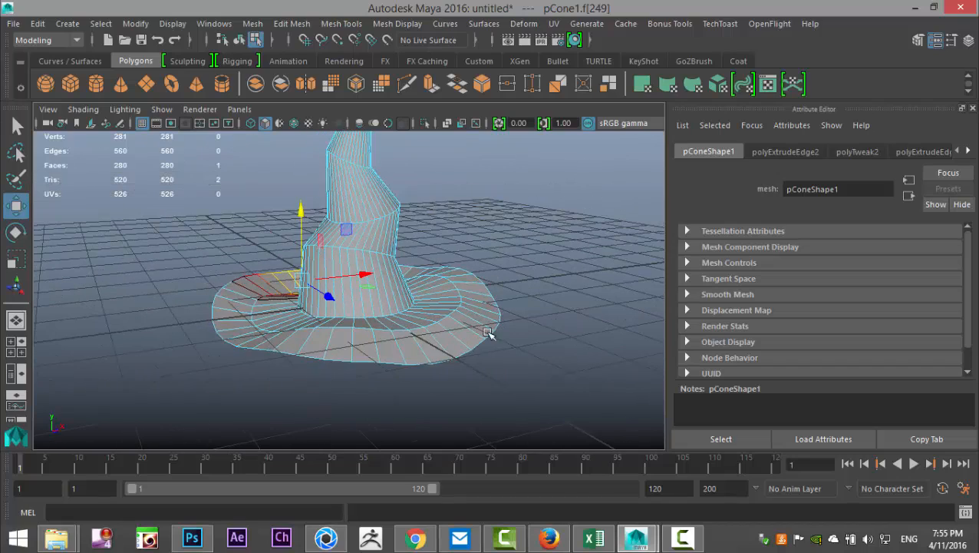
click(520, 201)
Extrude all faces of the whole hat object with a thickness of 0.05
scroll(530, 228, down, 5)
scroll(529, 253, up, 5)
alt+drag(538, 308, 483, 419)
scroll(433, 376, down, 5)
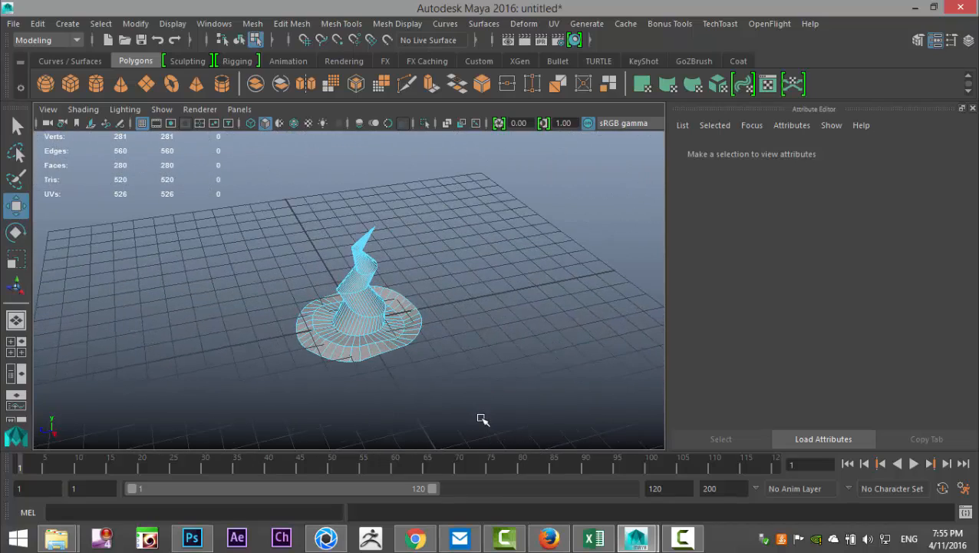
scroll(441, 399, up, 3)
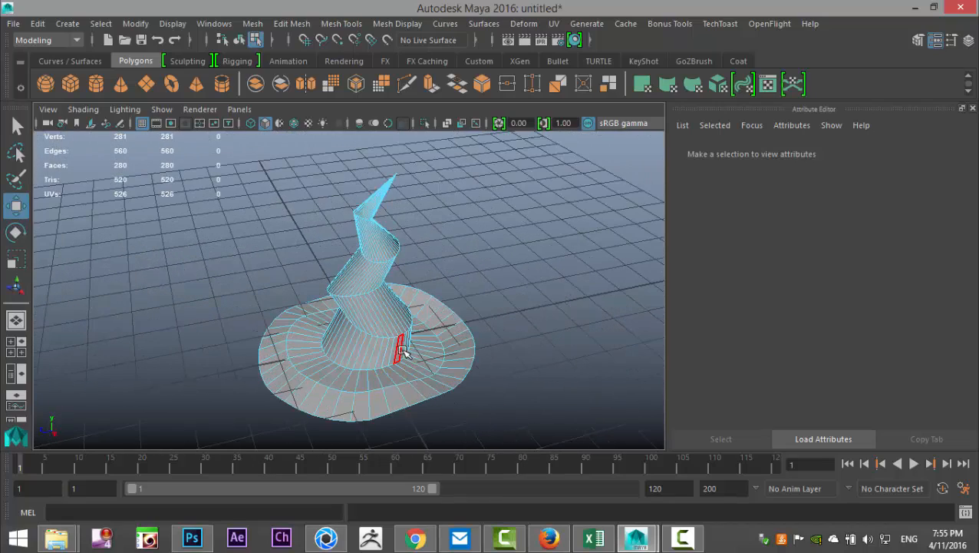
scroll(457, 369, down, 3)
right_drag(392, 323, 454, 115)
click(376, 312)
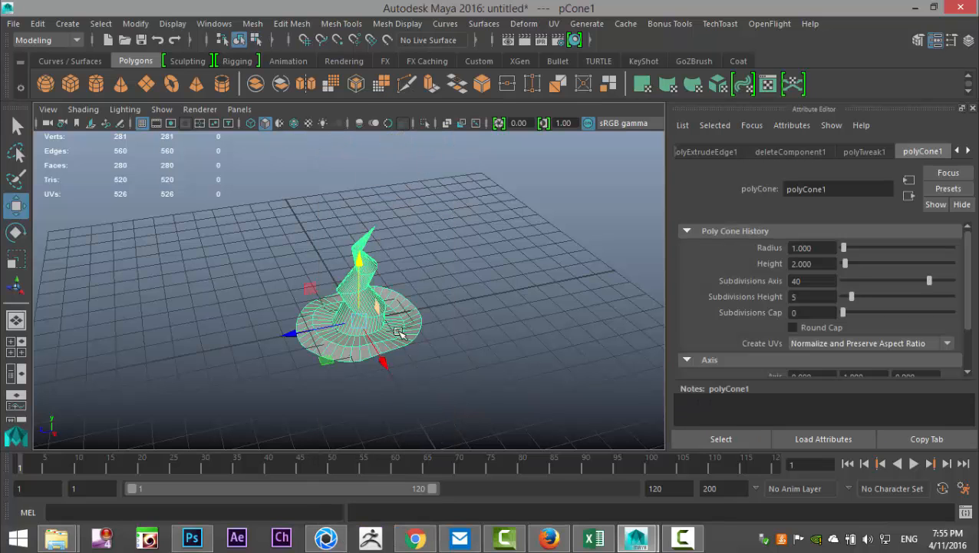
key(f)
click(292, 24)
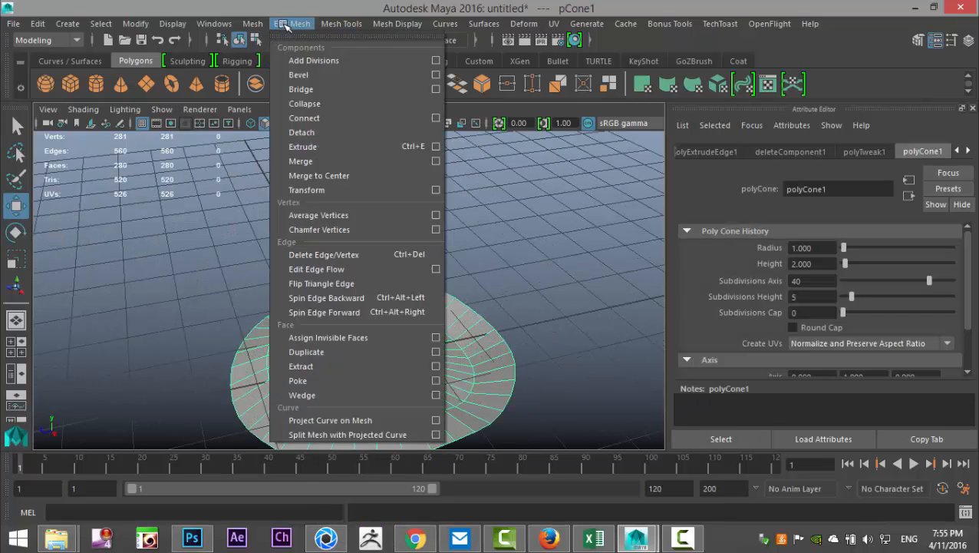
click(333, 146)
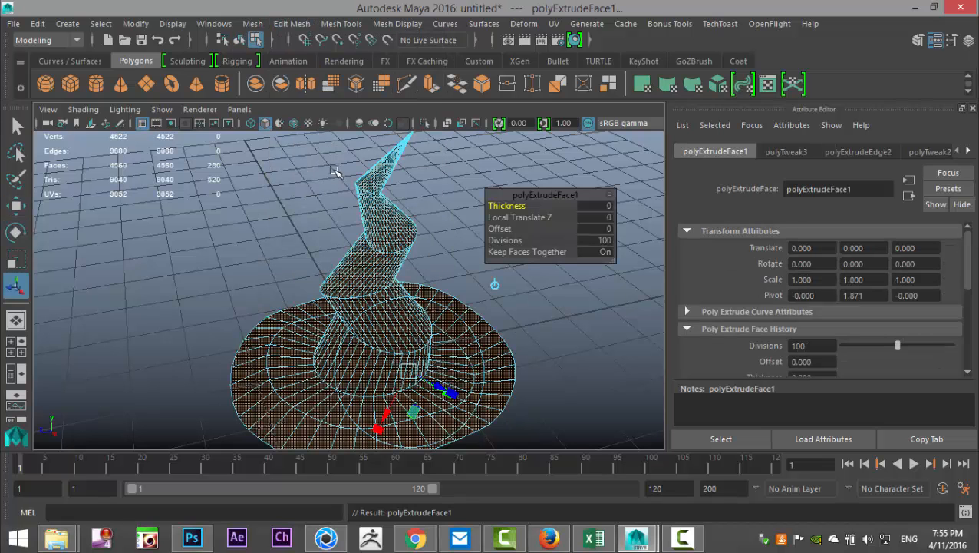
click(590, 206)
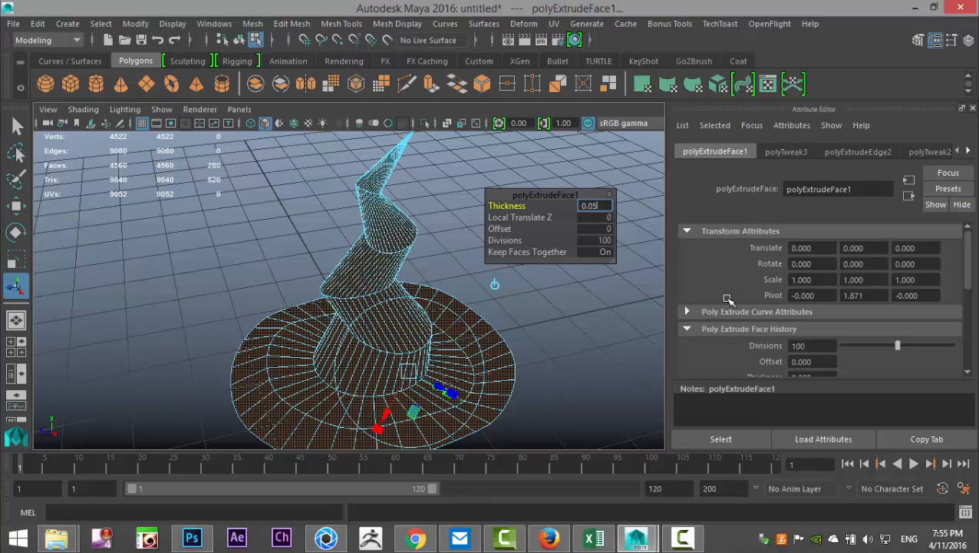
key(Return)
Set the hat extrusion's divisions to 1 and deselect the mesh
alt+drag(512, 371, 516, 342)
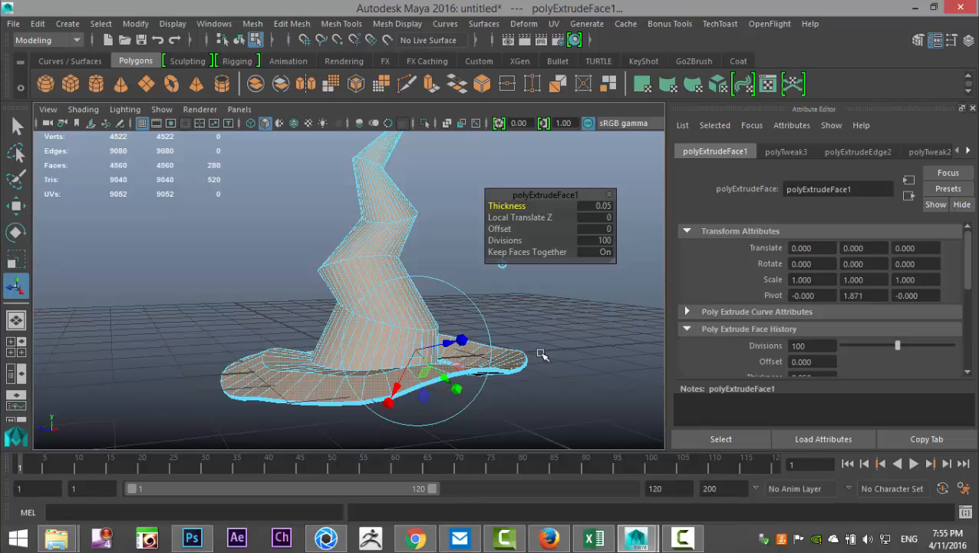
alt+drag(564, 311, 436, 304)
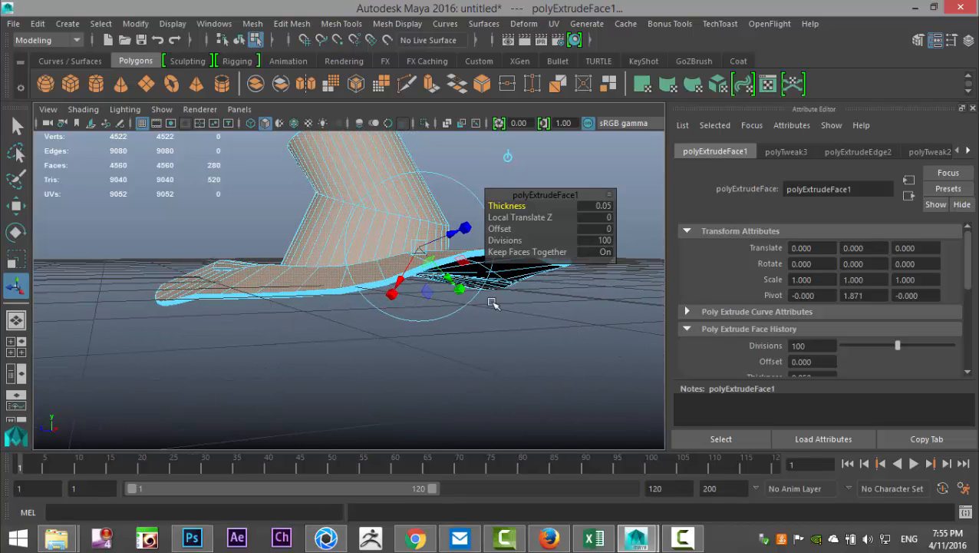
click(593, 241)
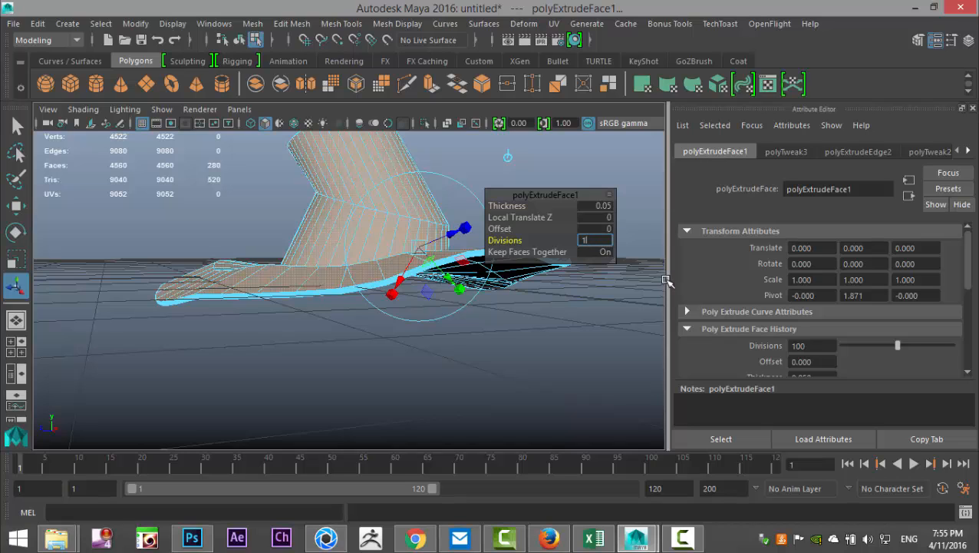
key(Return)
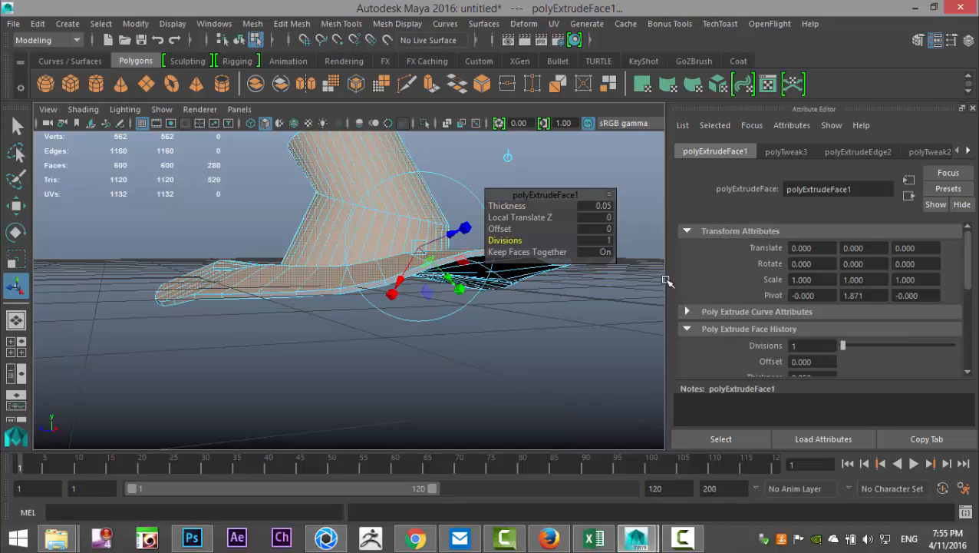
click(303, 390)
Insert an edge loop close to the rim on the brim's upper surface and another on its underside
alt+drag(236, 338, 320, 339)
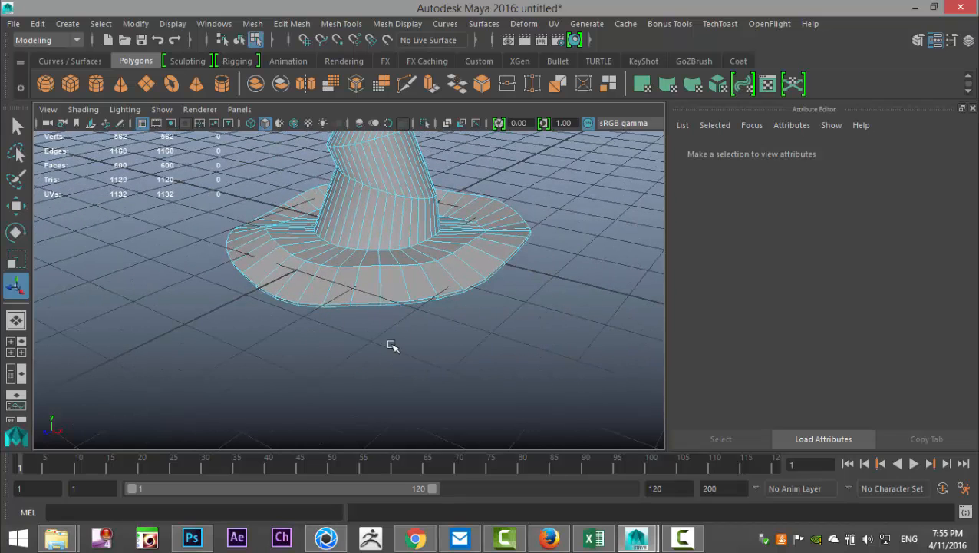
scroll(304, 334, up, 3)
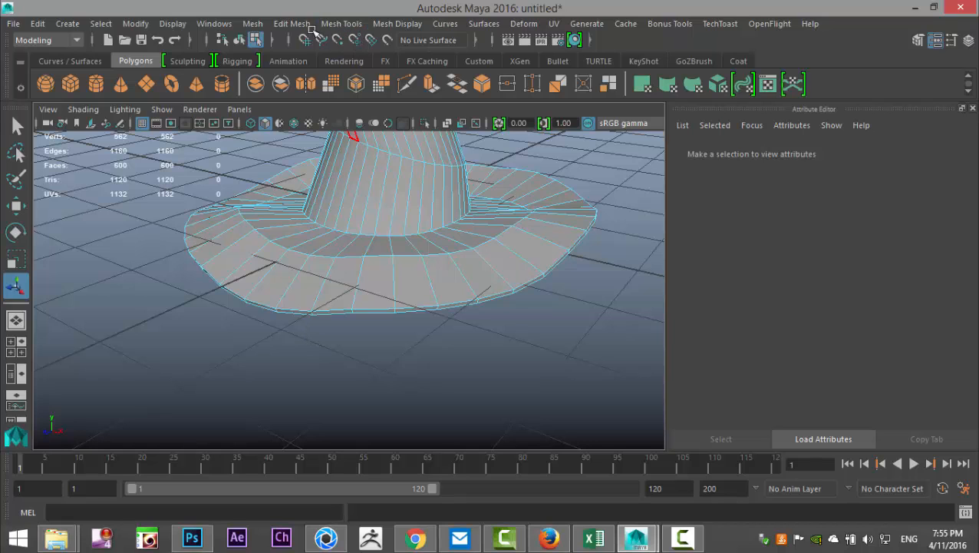
click(310, 26)
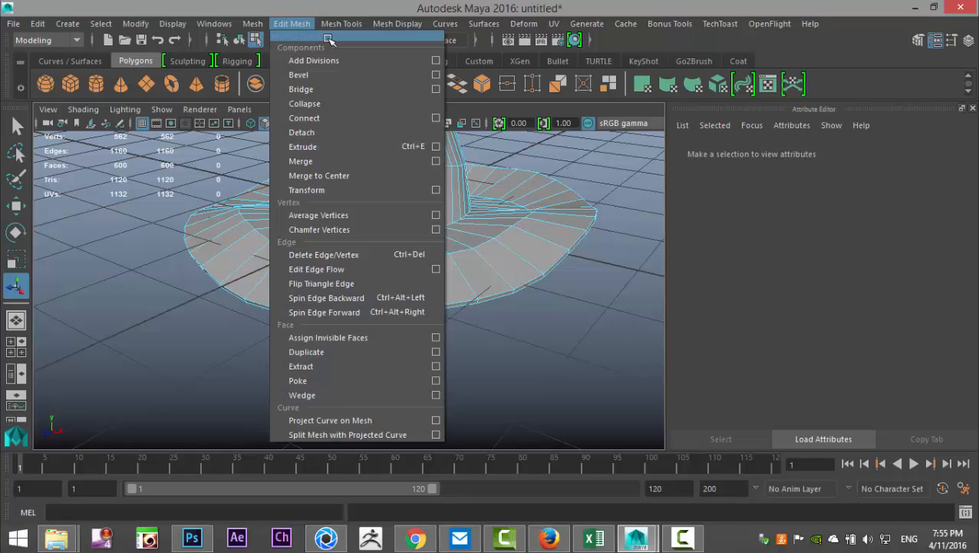
mouse_move(342, 24)
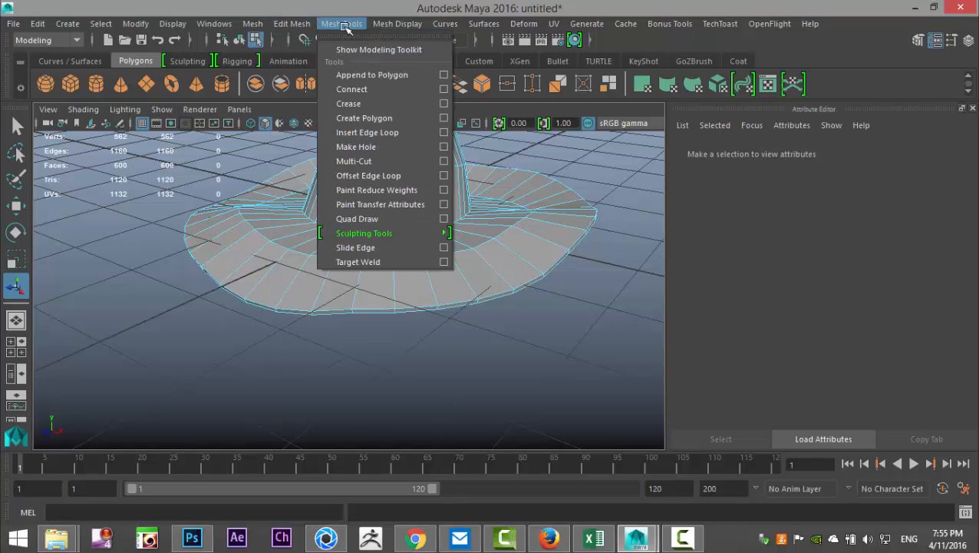
click(412, 134)
scroll(408, 162, up, 3)
scroll(471, 332, up, 2)
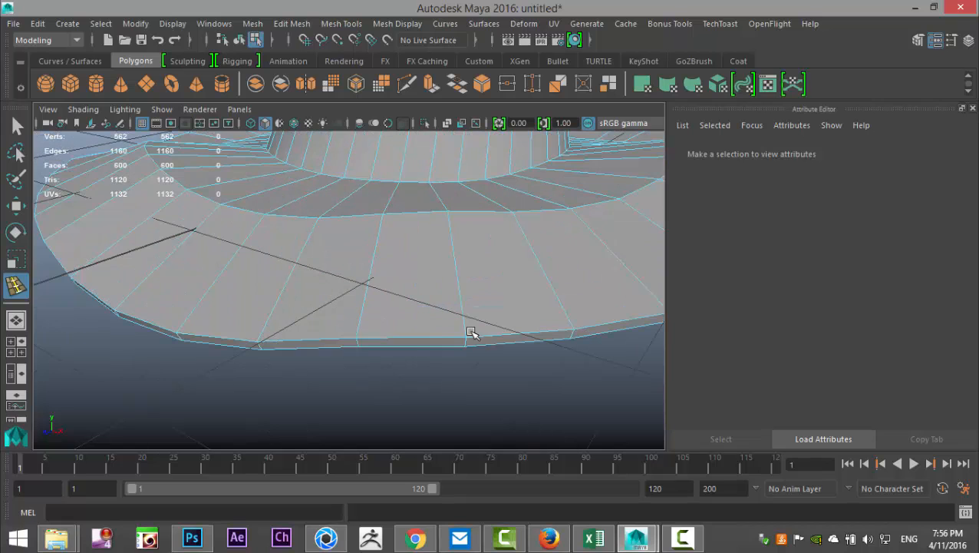
click(363, 328)
alt+drag(361, 328, 288, 309)
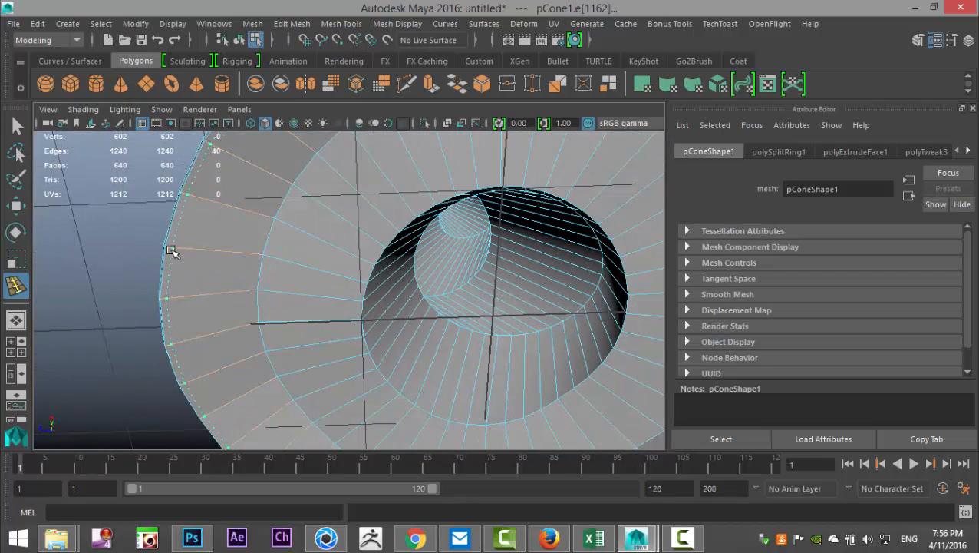
click(175, 254)
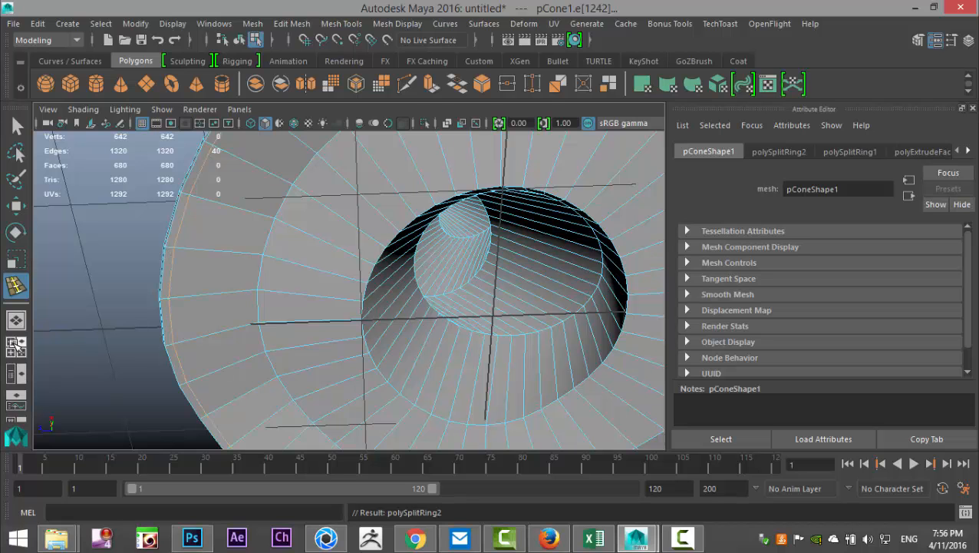
Examine the hat's edge loops in wireframe in the top view and return to the four-view layout
click(16, 346)
key(space)
scroll(280, 282, up, 5)
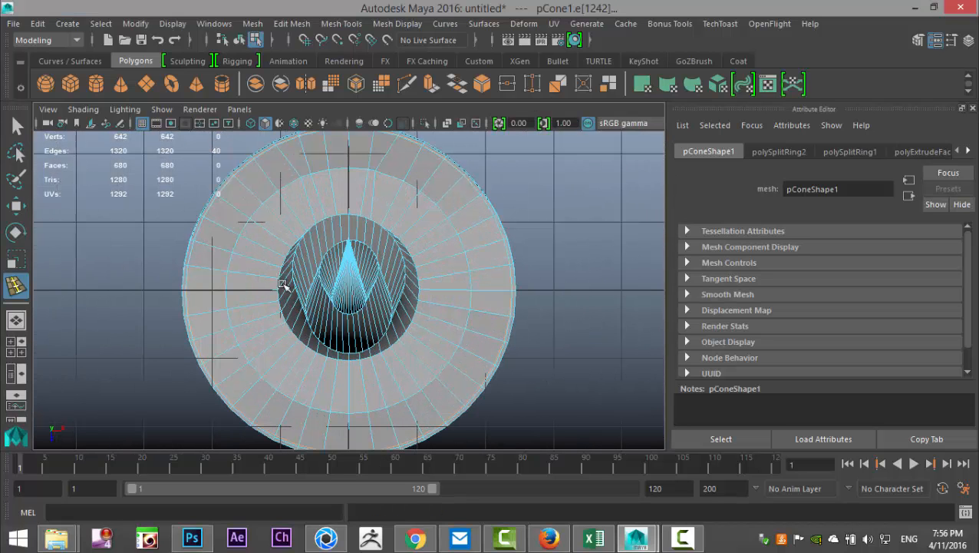
key(4)
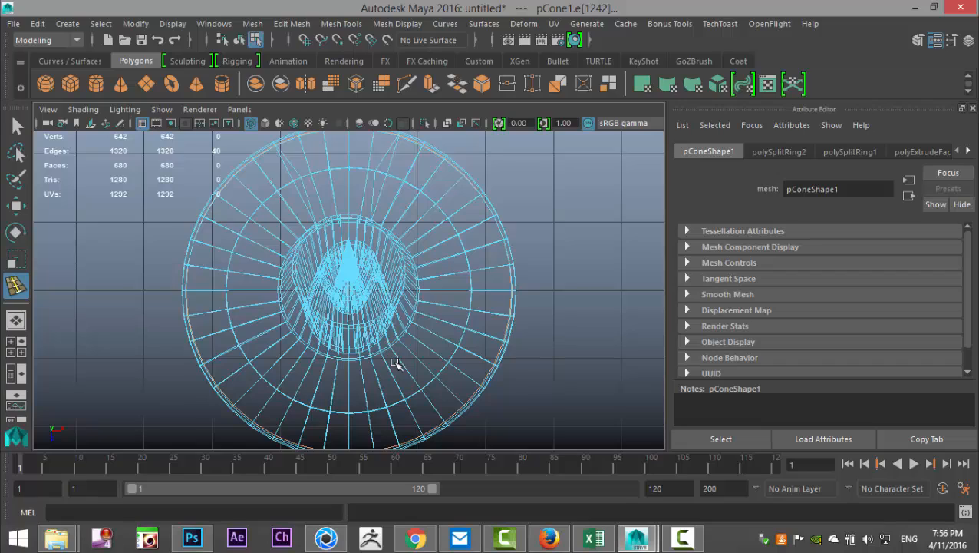
scroll(394, 364, up, 2)
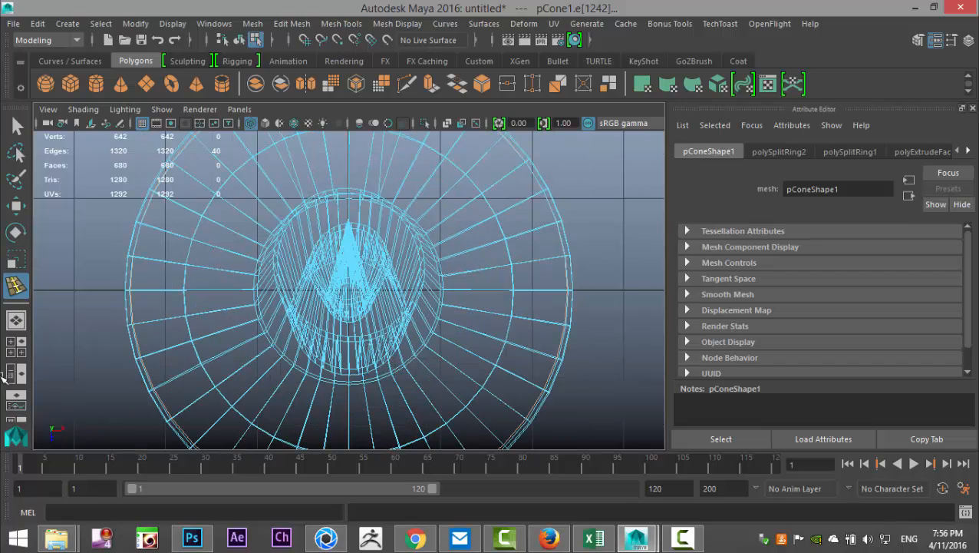
key(space)
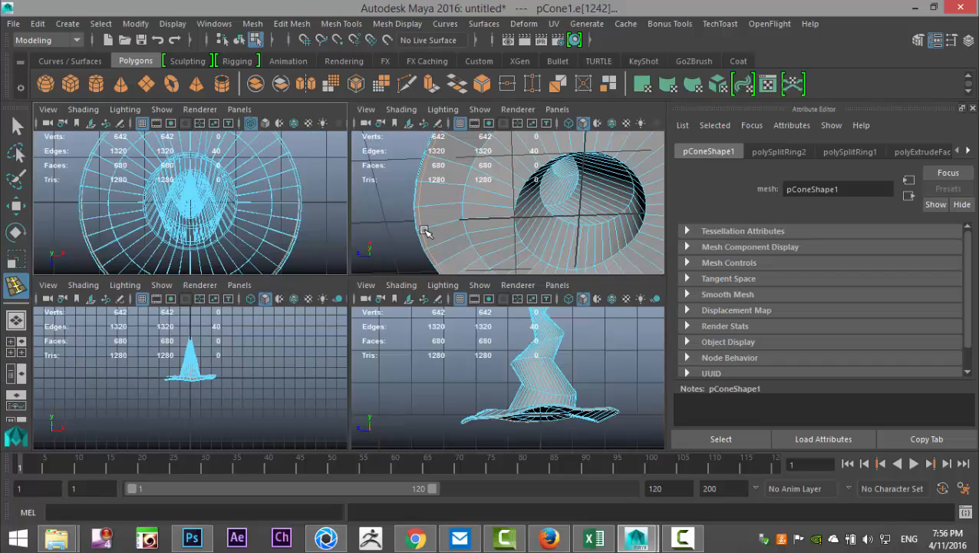
Select the ring of faces around the brim's outer rim and grow the selection to include the narrow face rows beside it
key(space)
alt+drag(329, 311, 366, 348)
right_click(326, 185)
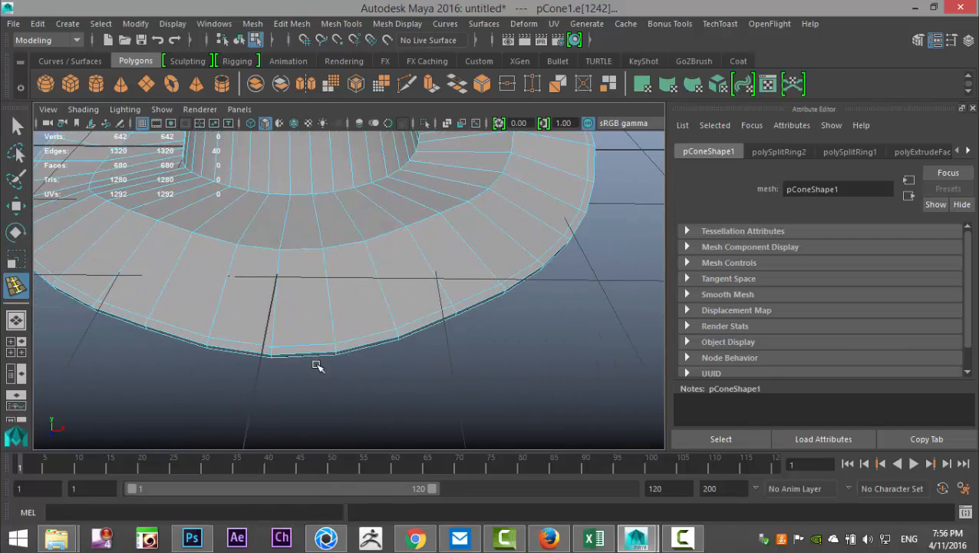
key(q)
key(F11)
click(309, 350)
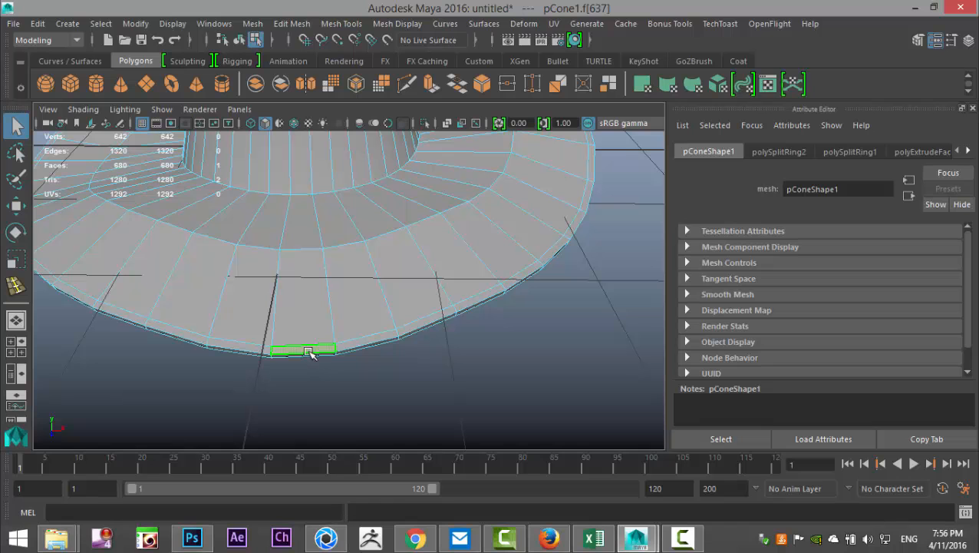
alt+drag(348, 383, 347, 346)
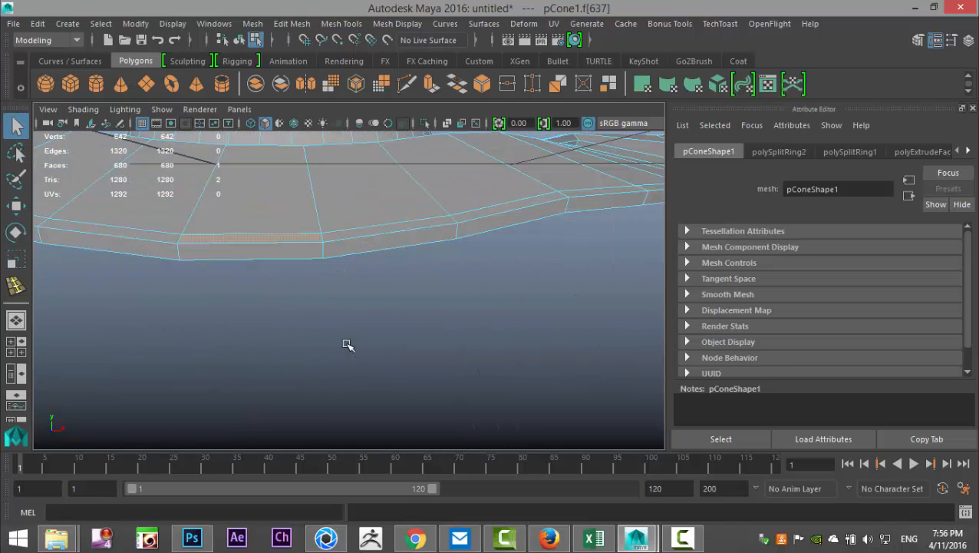
click(282, 254)
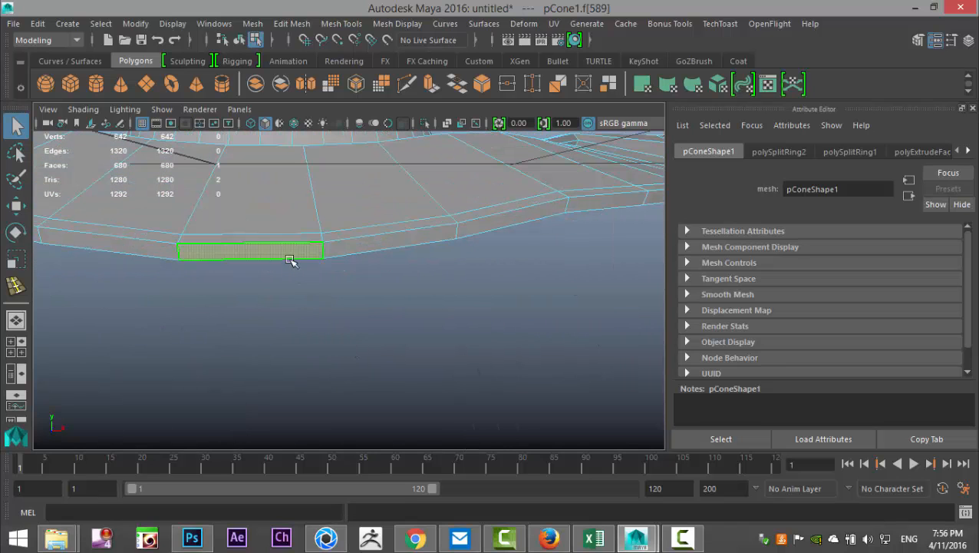
shift+double_click(374, 248)
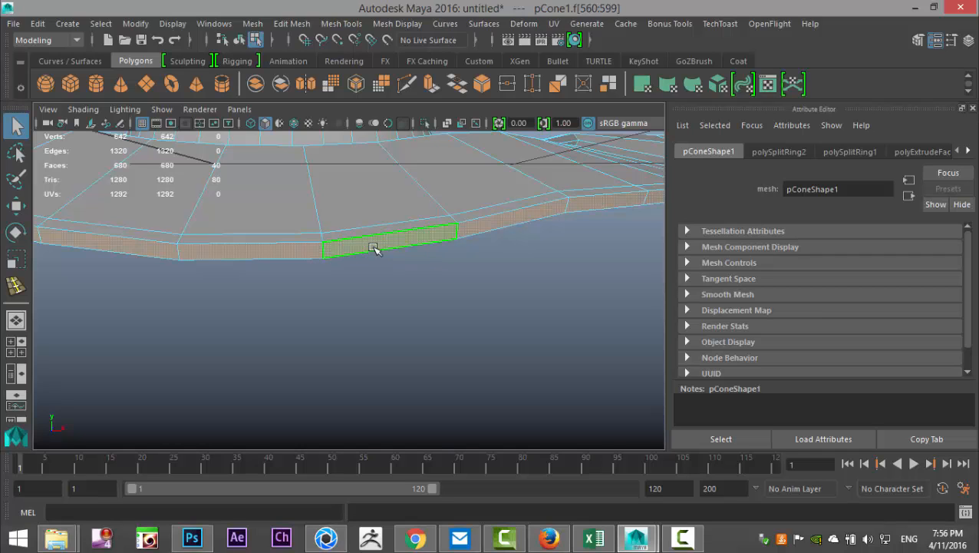
key(shift+period)
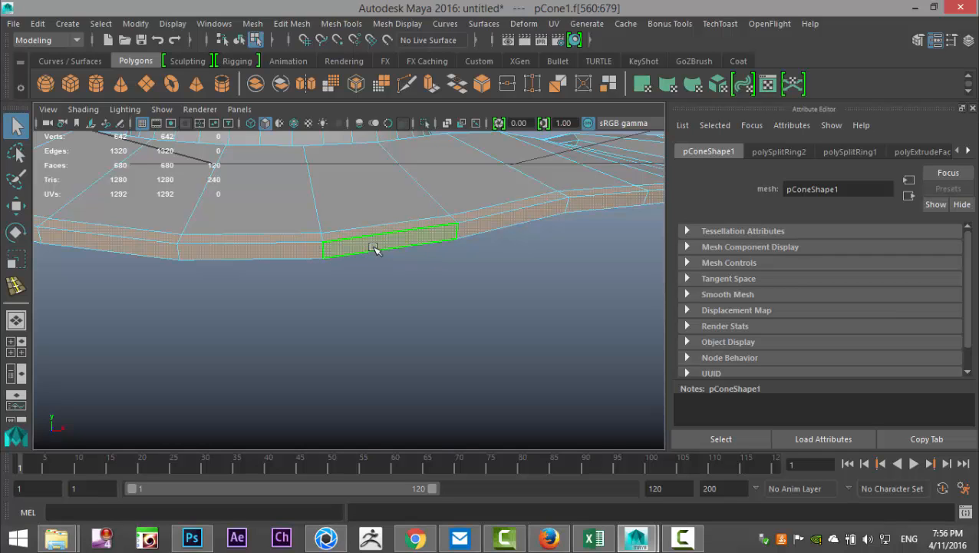
Extrude the selected rim faces with a thickness of 0.02
alt+drag(373, 291, 352, 292)
click(291, 24)
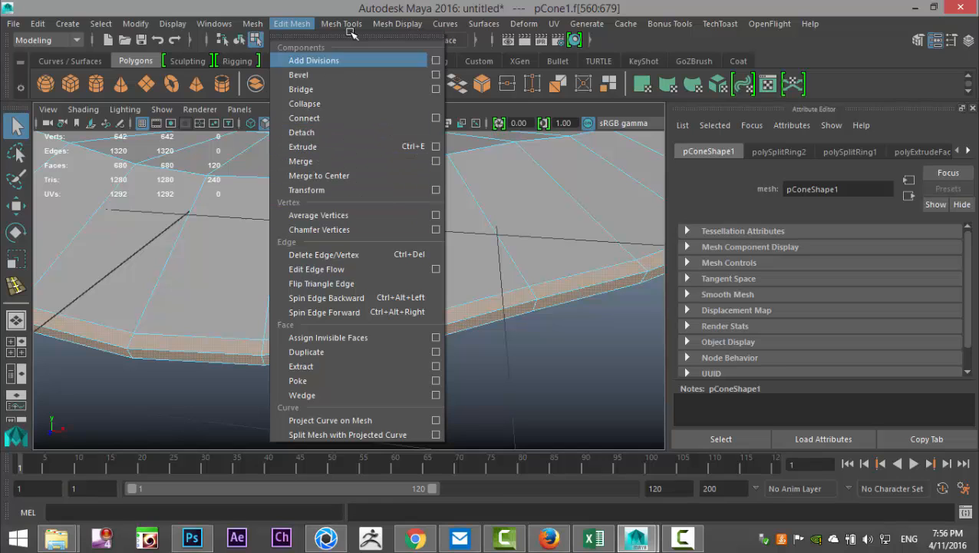
click(340, 146)
click(595, 205)
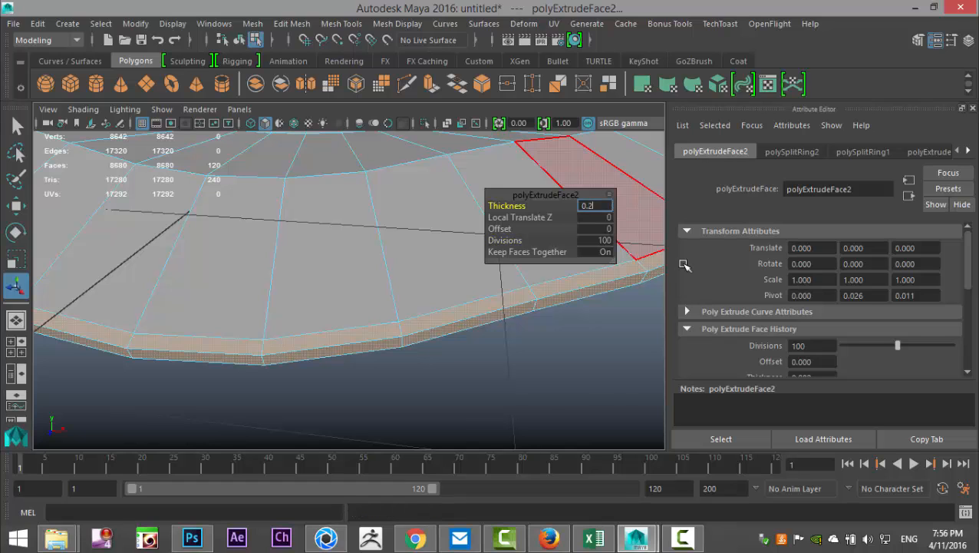
key(Return)
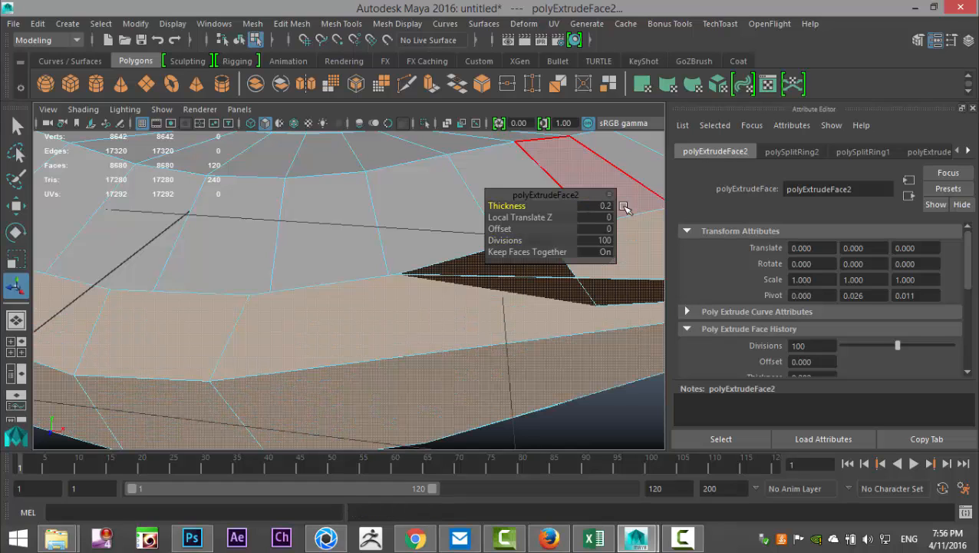
click(593, 206)
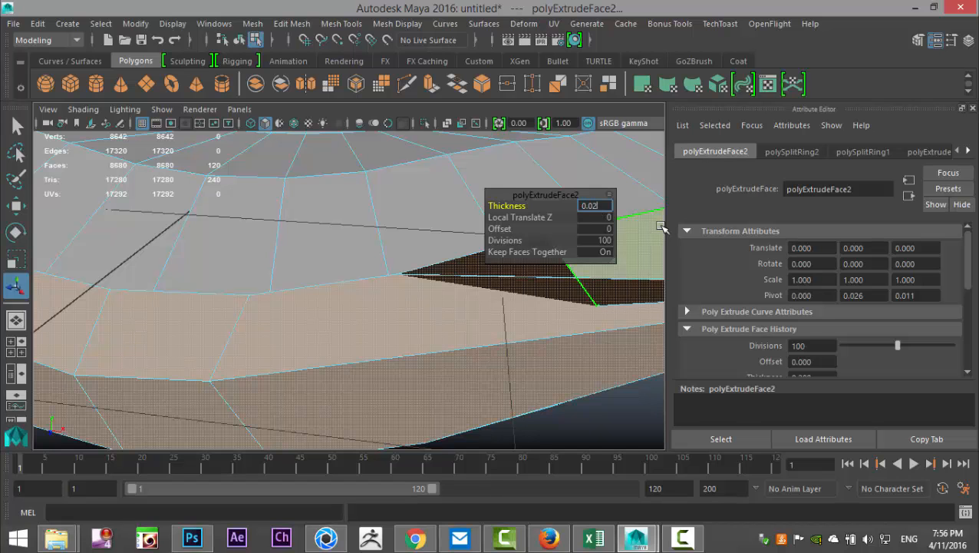
text(0.02)
key(Return)
Set the rim extrusion's divisions to 1 and deselect the mesh
alt+drag(396, 338, 241, 332)
click(597, 240)
text(1)
key(Return)
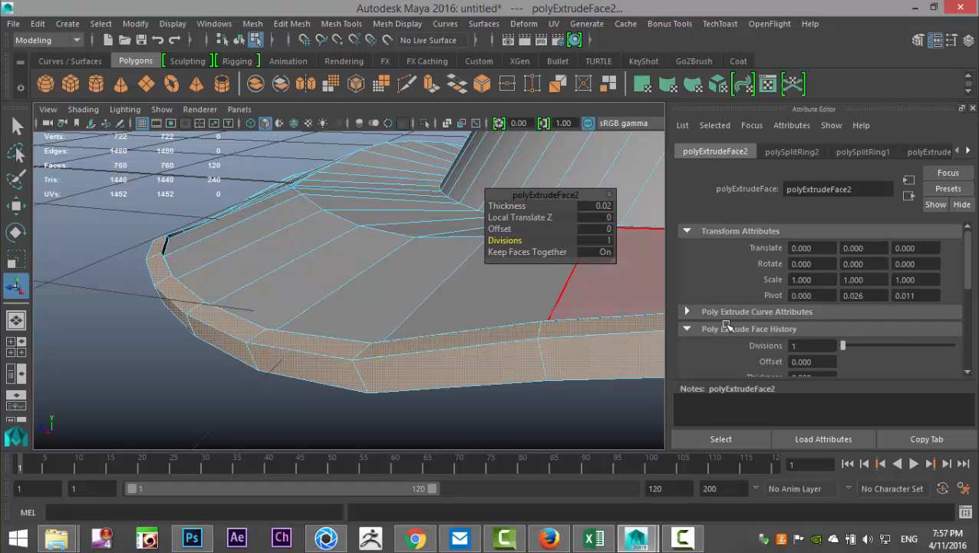
click(184, 387)
alt+drag(204, 390, 467, 395)
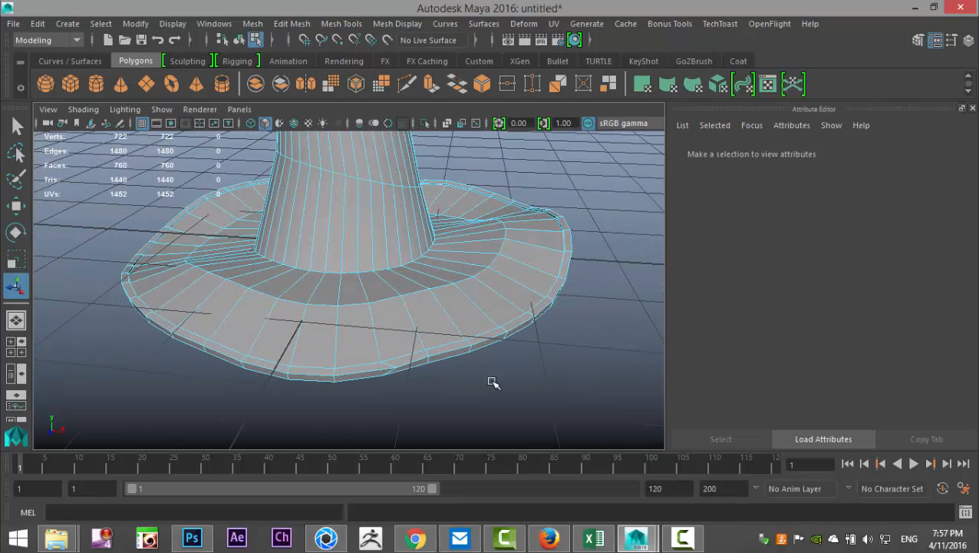
Insert two edge loops around the base of the crown, one close to the brim and one a little higher
click(295, 25)
mouse_move(341, 24)
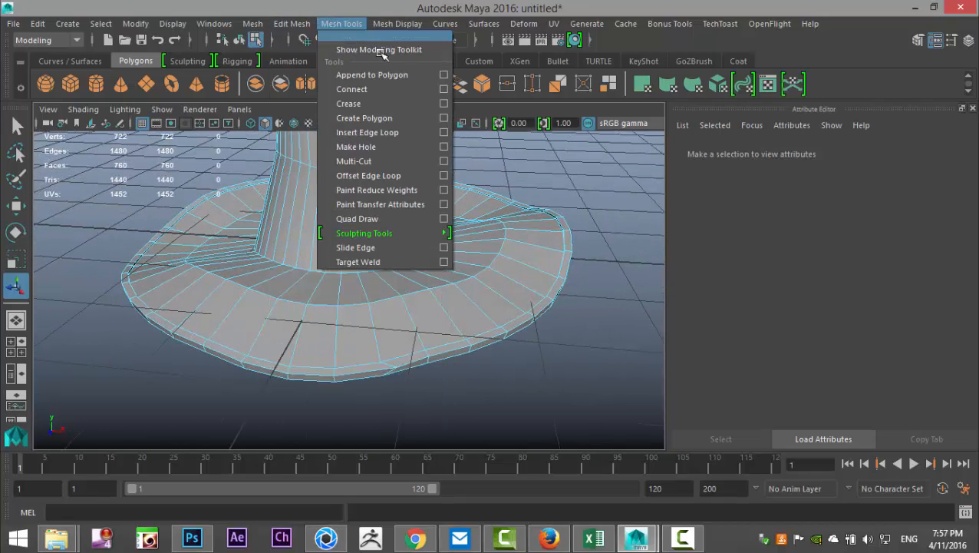
click(413, 132)
scroll(426, 289, up, 5)
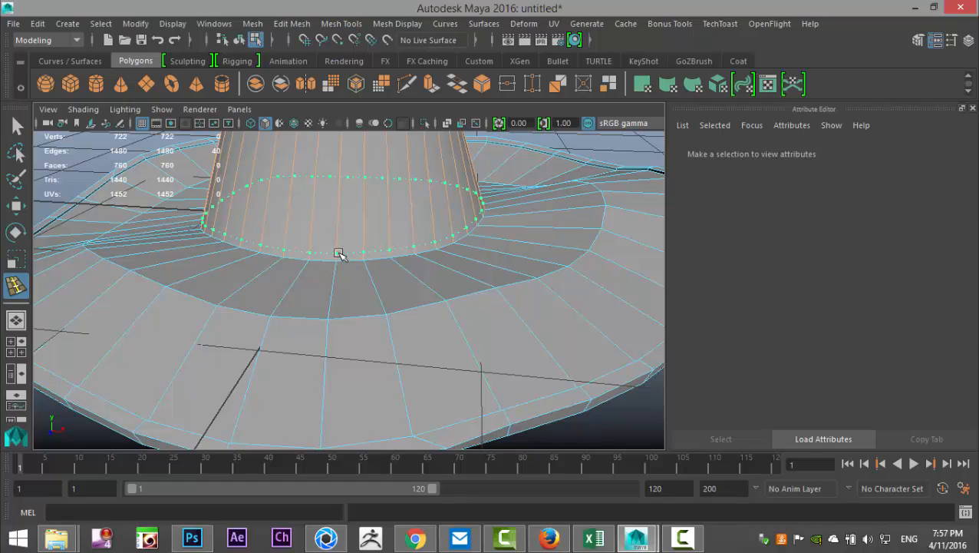
click(339, 254)
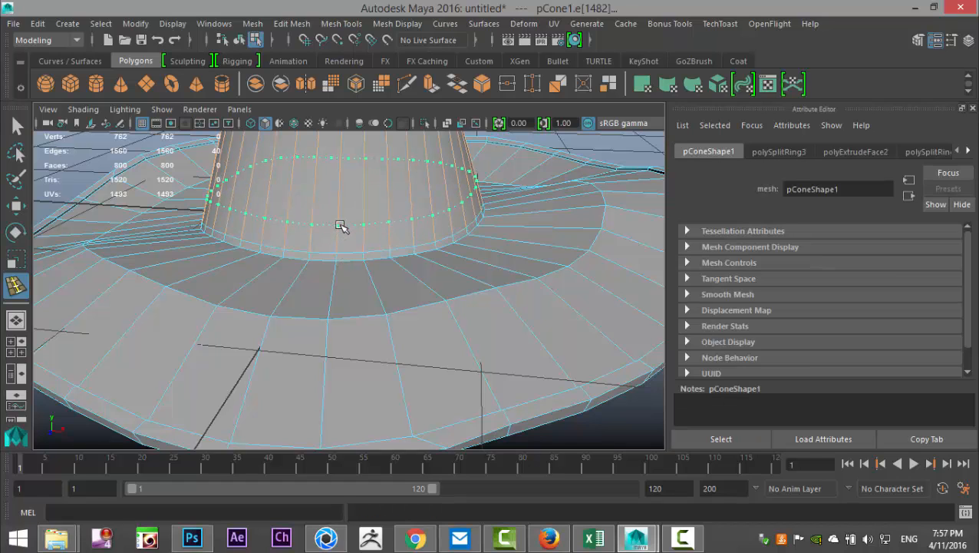
click(341, 219)
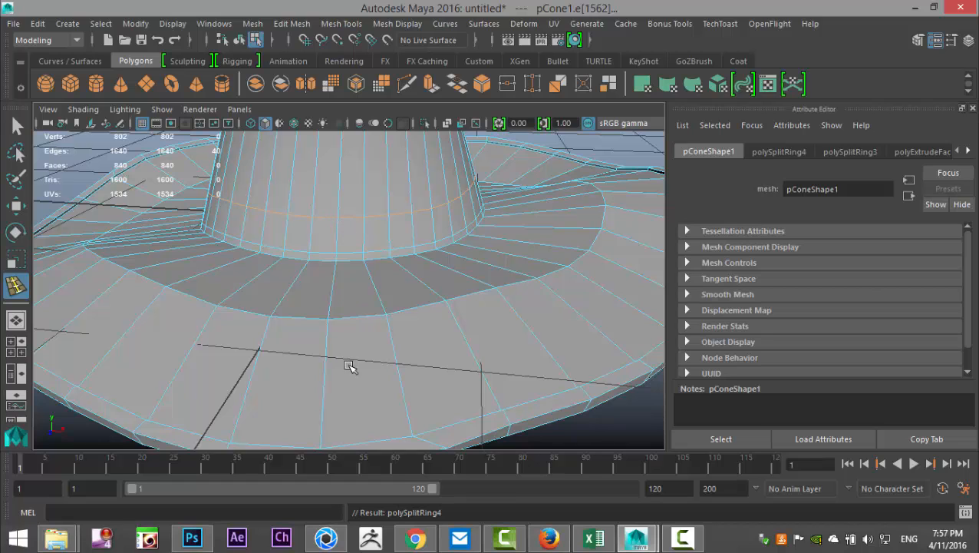
Extrude the band of faces between the two new crown edge loops with a thickness of 0.02
key(q)
right_drag(353, 234, 359, 173)
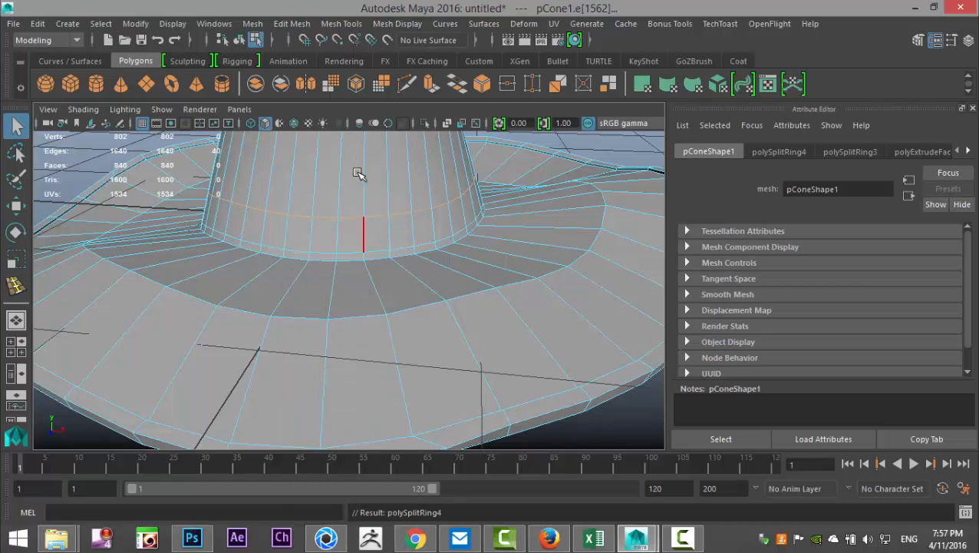
click(352, 242)
shift+double_click(328, 233)
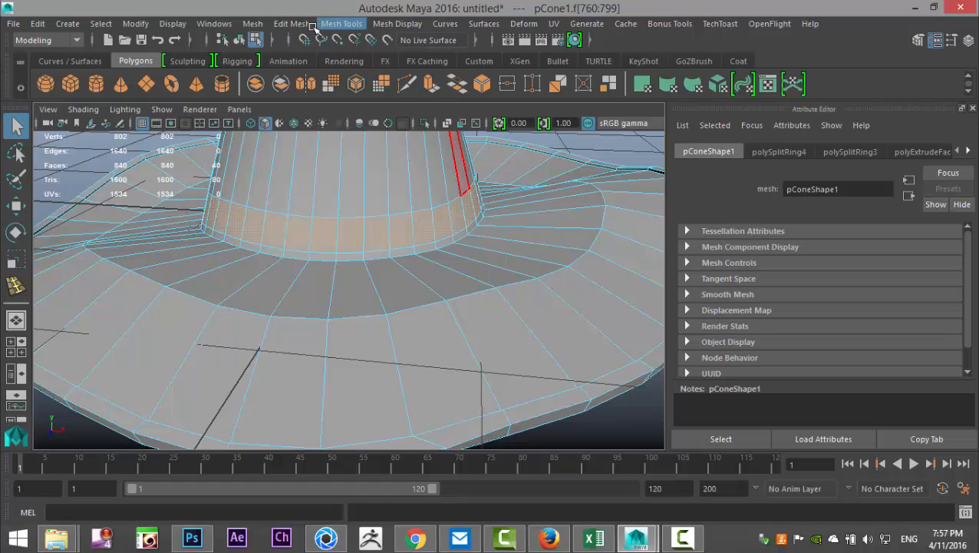
click(292, 23)
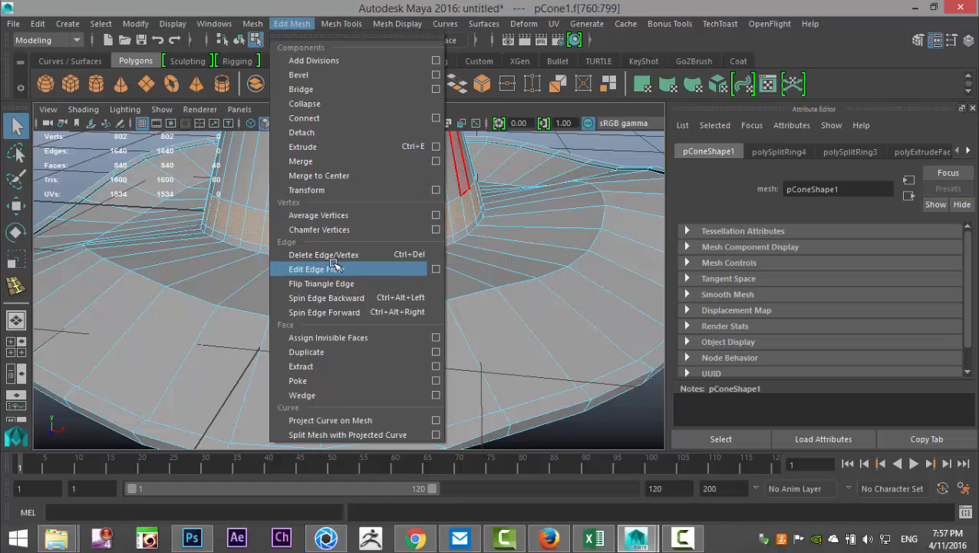
click(326, 148)
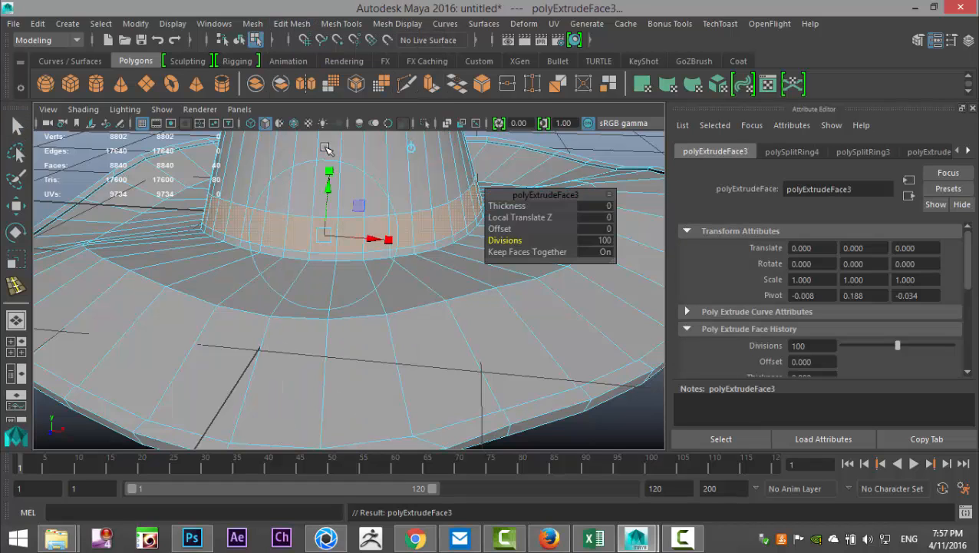
click(595, 205)
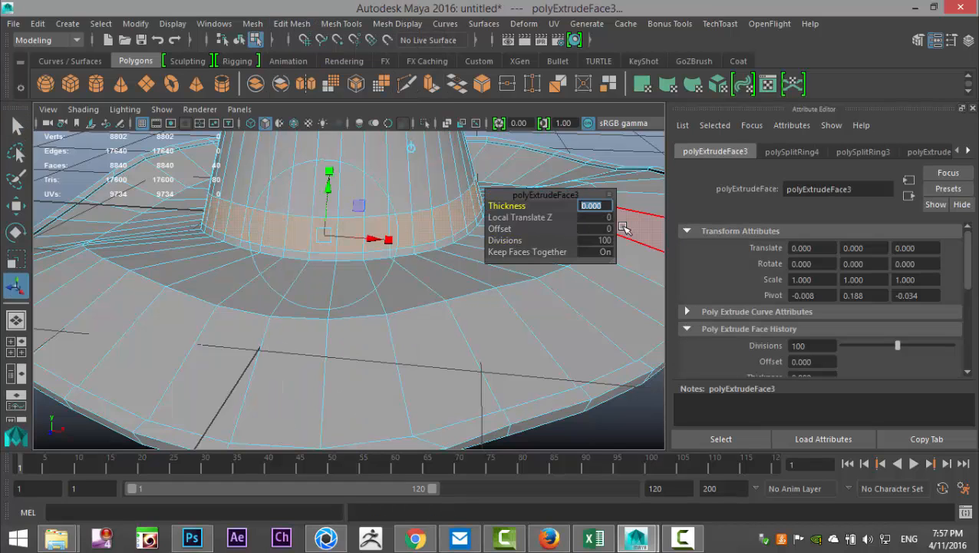
key(Return)
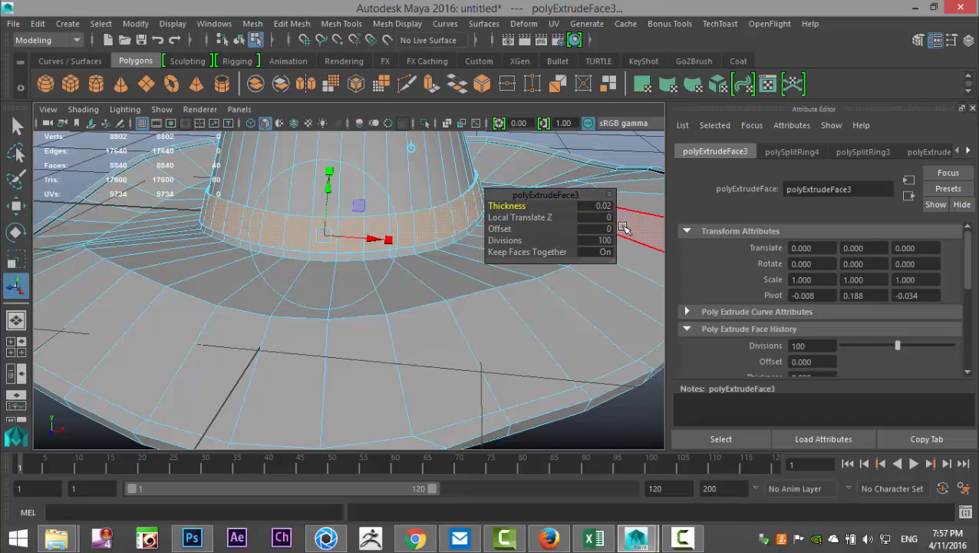
Set the hatband extrusion's divisions to 1
scroll(338, 252, up, 4)
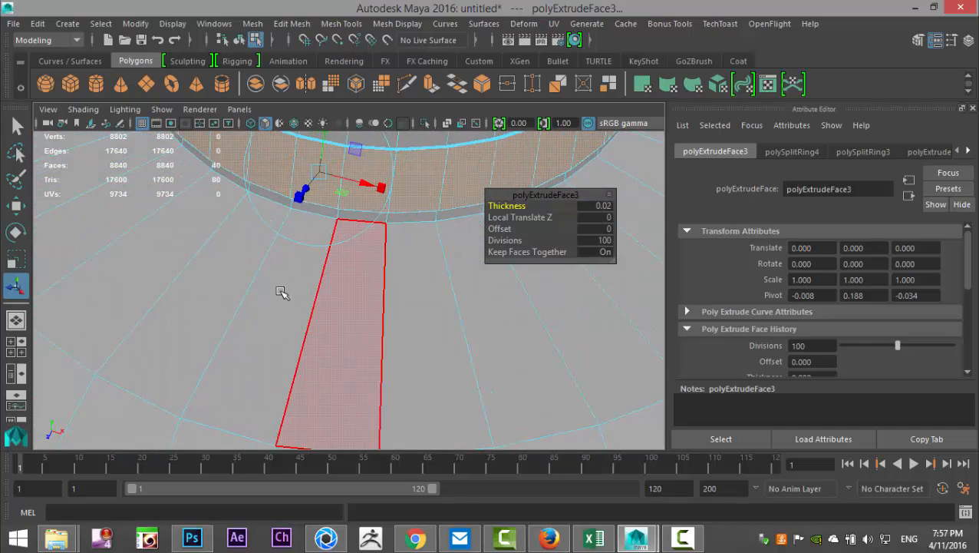
alt+drag(282, 293, 272, 277)
alt+middle_drag(585, 218, 330, 282)
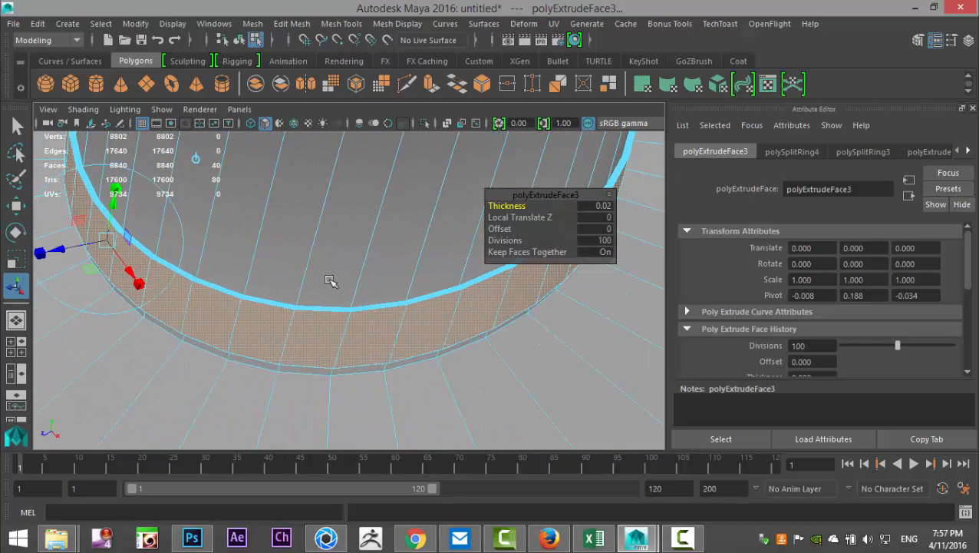
click(595, 241)
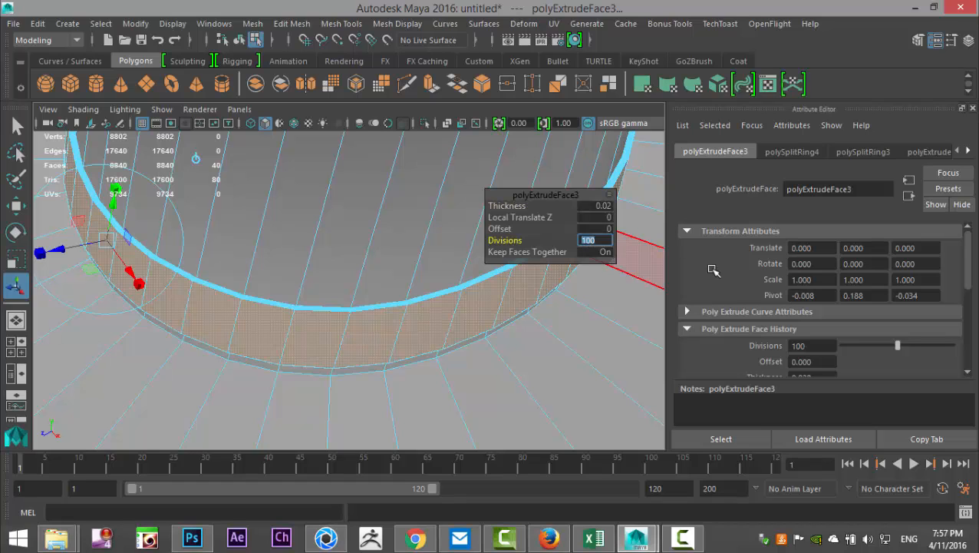
text(1)
key(Return)
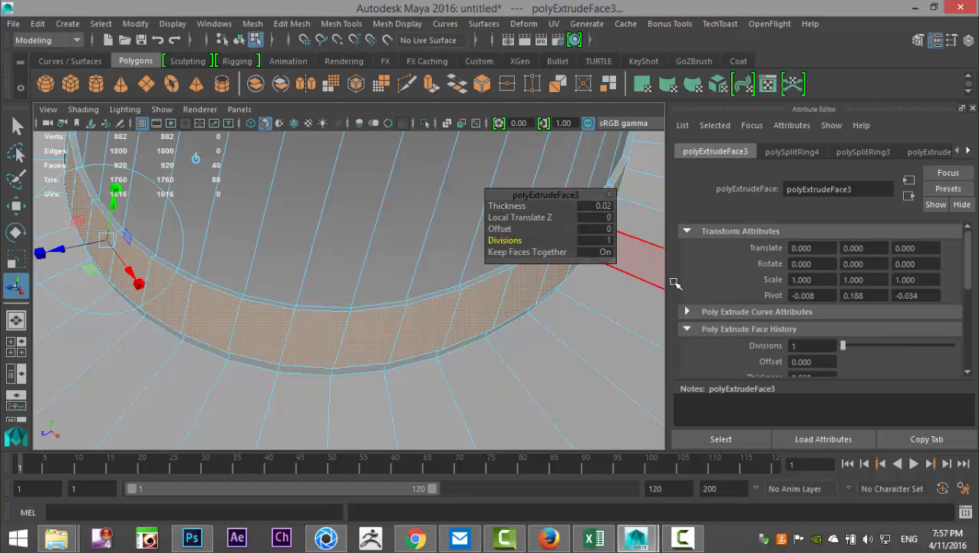
Set the hatband extrusion's thickness to 0.04 and check the band from several angles
click(595, 205)
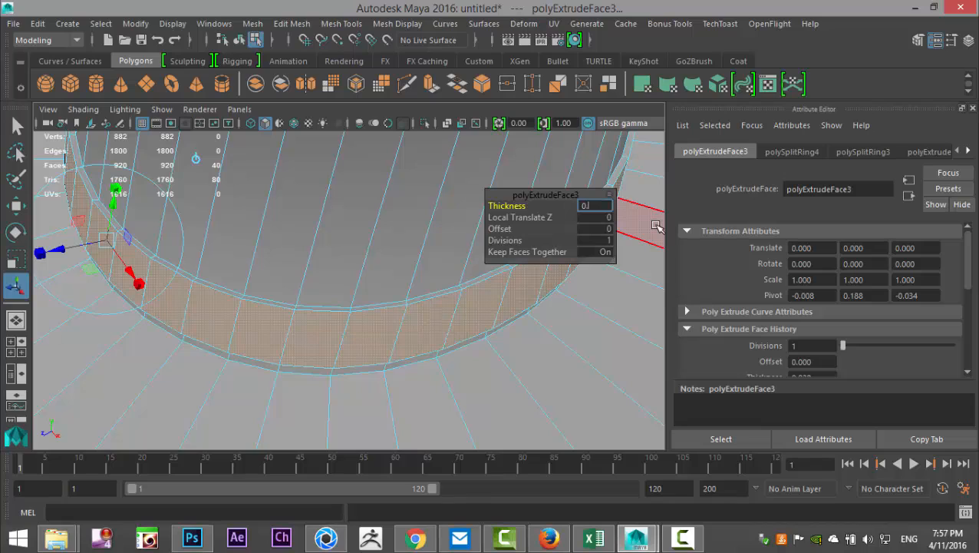
text(0.04)
key(Return)
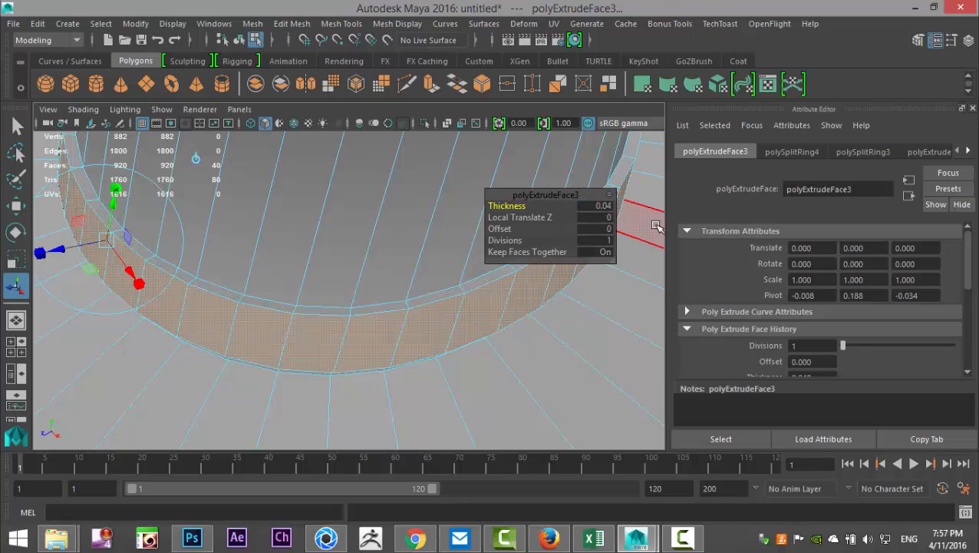
scroll(459, 253, down, 4)
alt+drag(363, 350, 514, 307)
scroll(511, 294, up, 3)
alt+middle_drag(327, 353, 466, 360)
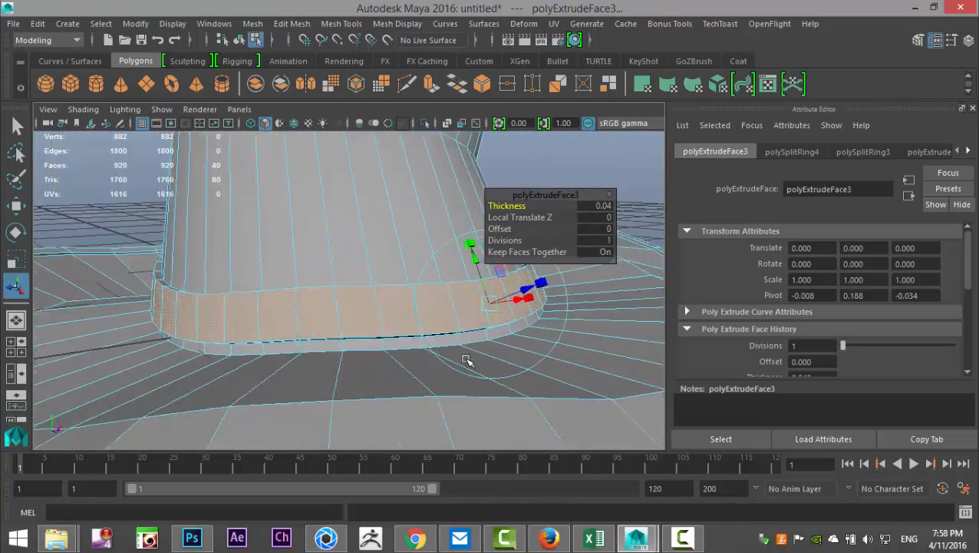
alt+drag(466, 360, 411, 351)
alt+drag(301, 329, 313, 346)
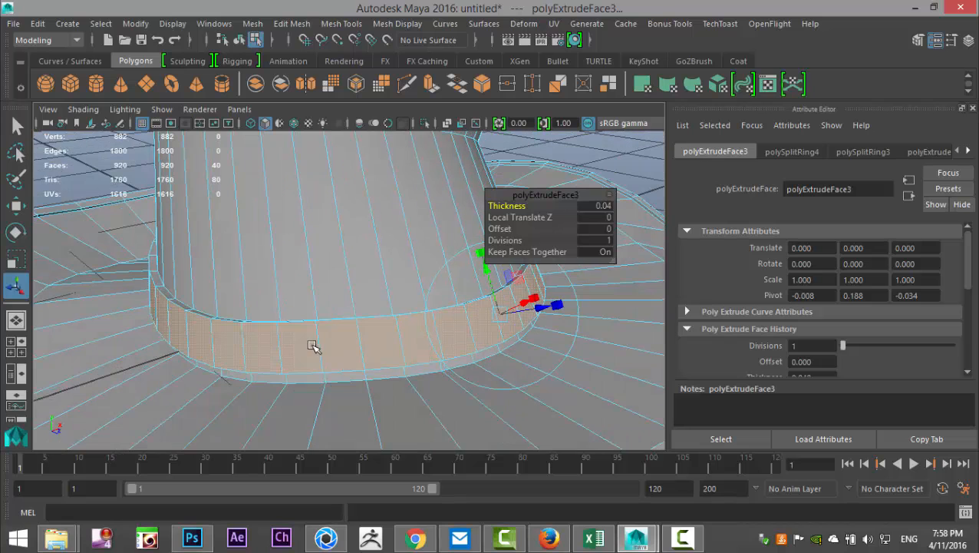
Insert two edge loops on the hatband's upper ledge, one near its inner edge and one near its outer edge
click(342, 23)
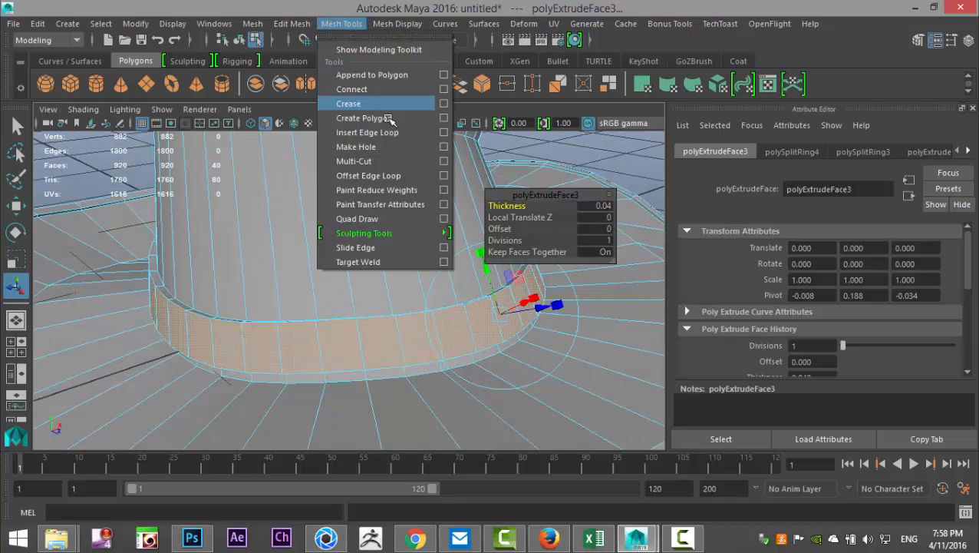
click(367, 132)
scroll(422, 230, up, 10)
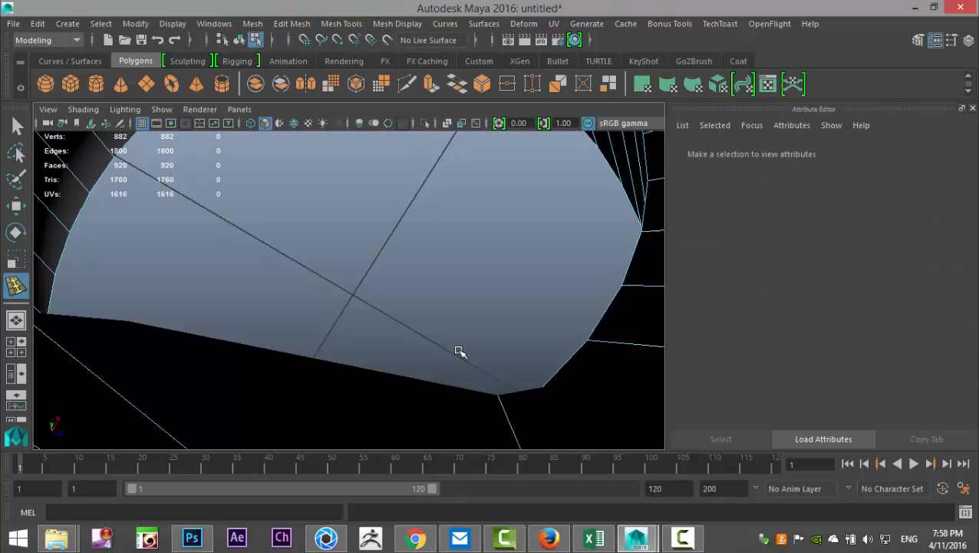
scroll(464, 212, down, 8)
scroll(459, 322, up, 3)
scroll(449, 301, up, 6)
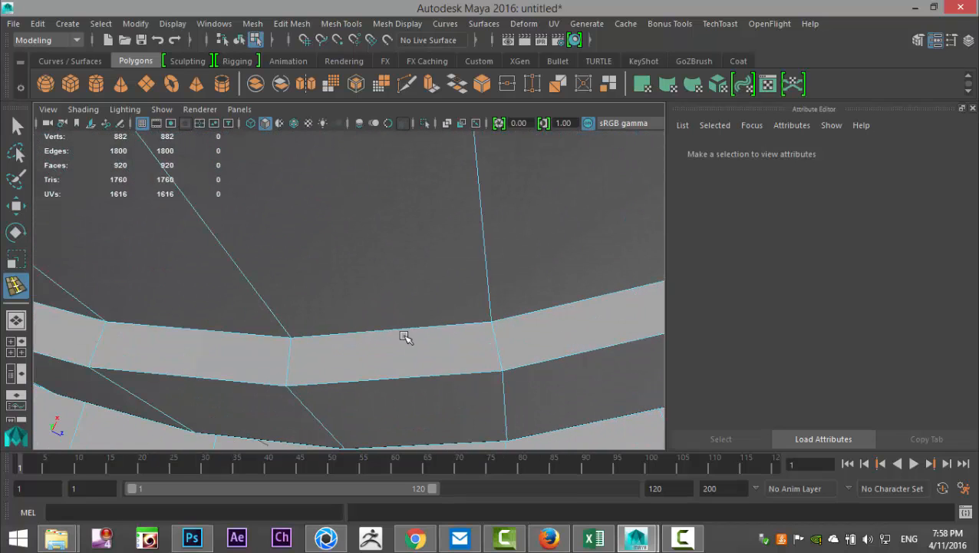
click(296, 343)
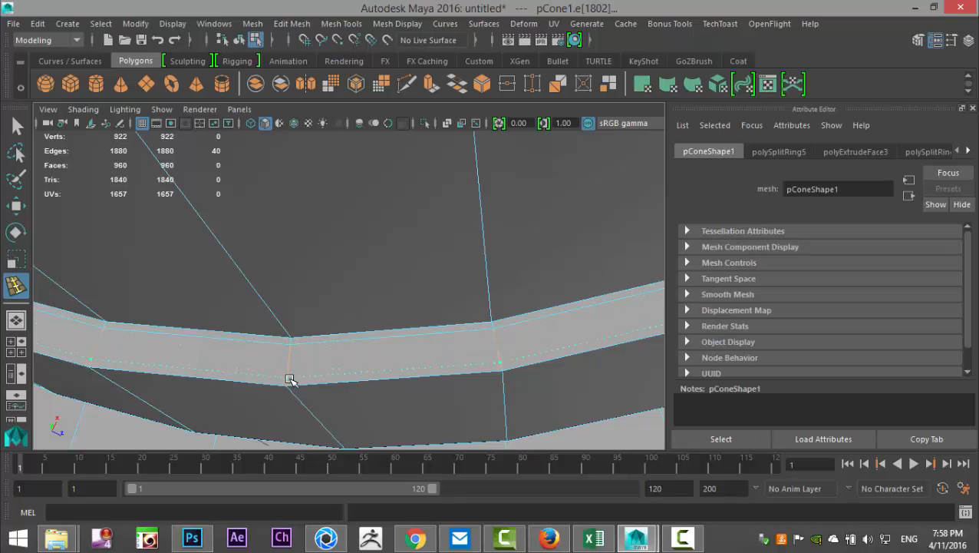
click(291, 380)
Insert another supporting edge loop around the hatband close to its lower edge
alt+drag(349, 426, 372, 269)
click(373, 284)
scroll(422, 329, down, 5)
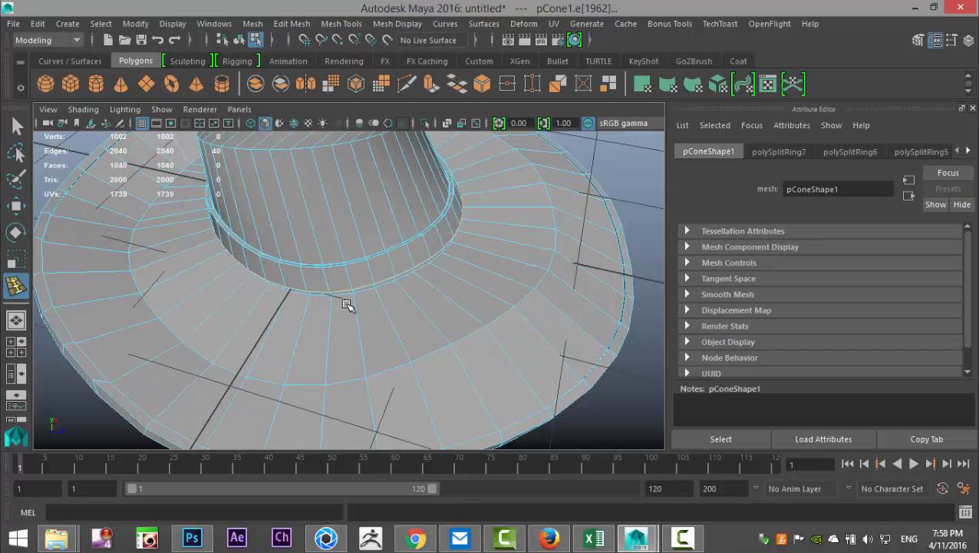
Leave the edge loop tool, select the whole hat in object mode and preview it smoothed before restoring the unsmoothed display
key(q)
right_drag(448, 299, 516, 116)
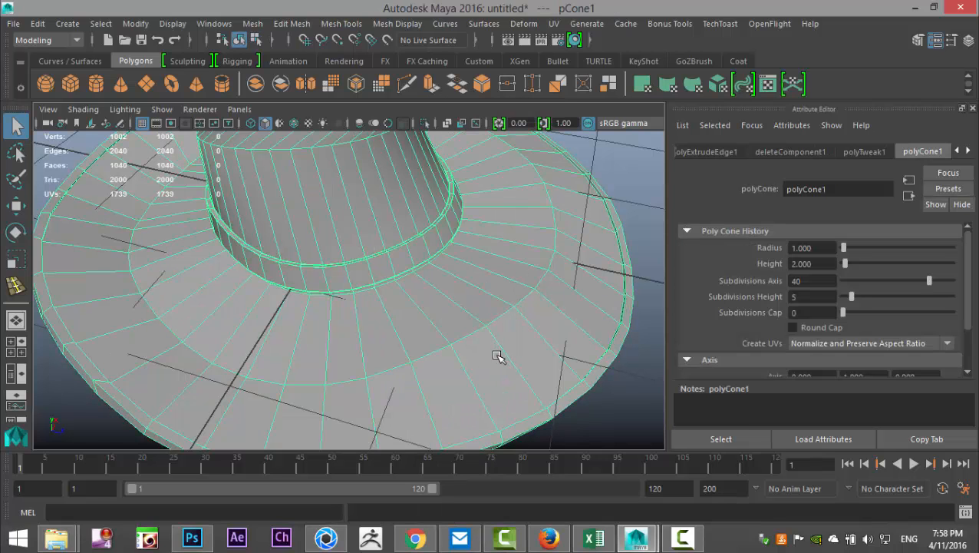
key(3)
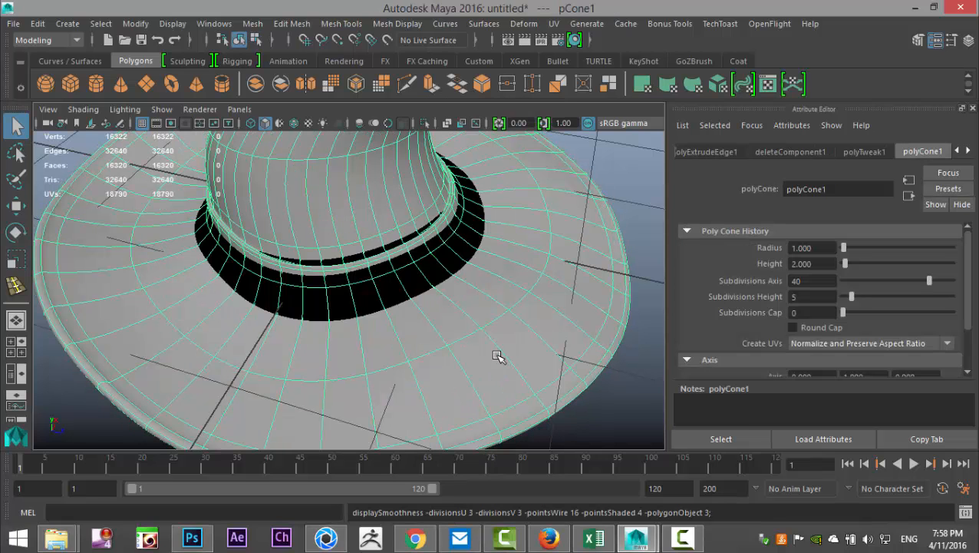
key(1)
scroll(495, 356, down, 5)
alt+drag(495, 356, 436, 357)
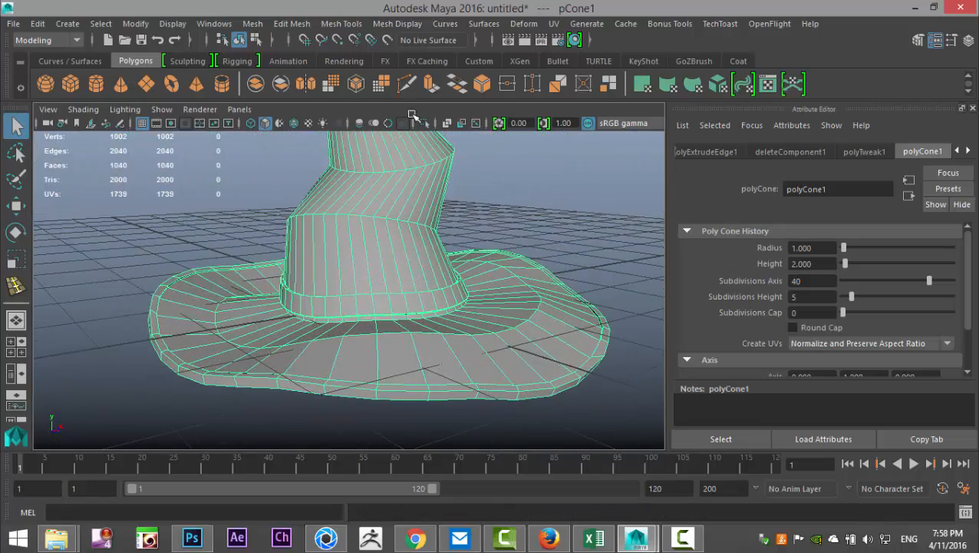
Apply Mesh Smooth to the hat with one division and inspect the area around the hatband
click(253, 25)
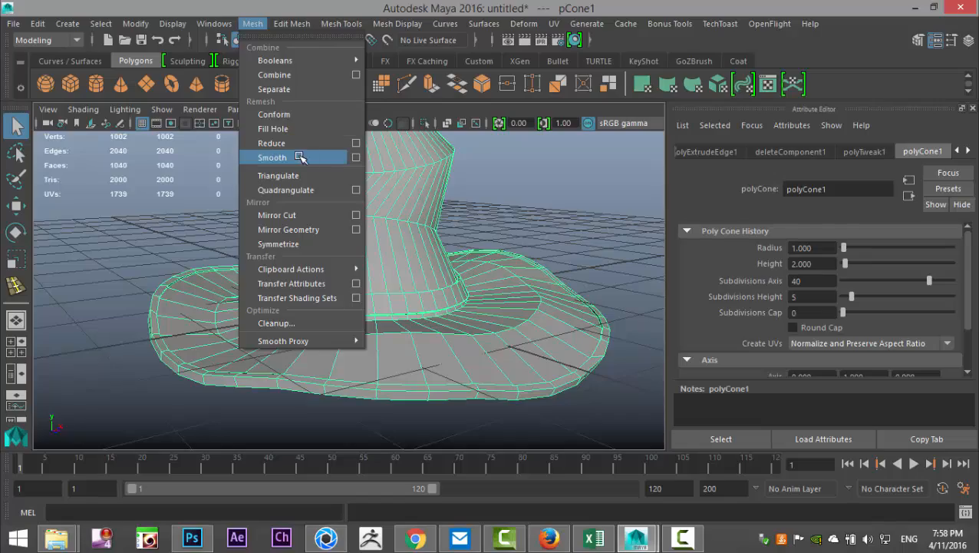
click(300, 155)
scroll(322, 299, up, 3)
alt+drag(306, 311, 345, 338)
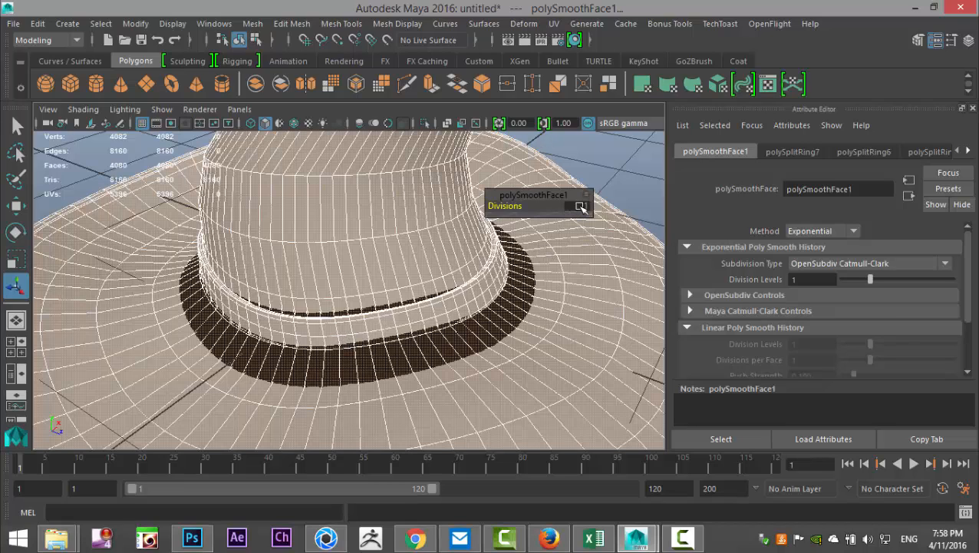
click(649, 150)
scroll(473, 333, up, 3)
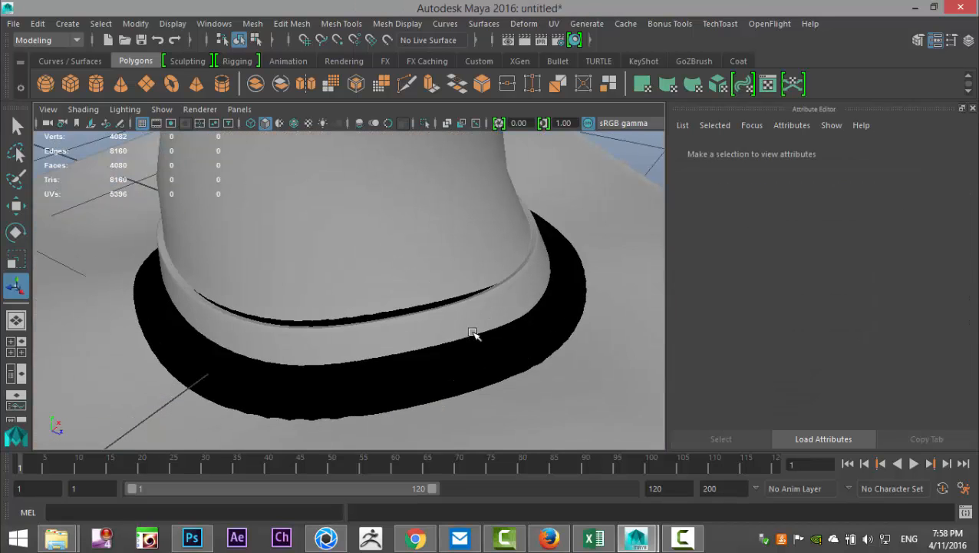
Select the black face loops below and above the hatband and scale them inward uniformly
right_drag(396, 138, 407, 178)
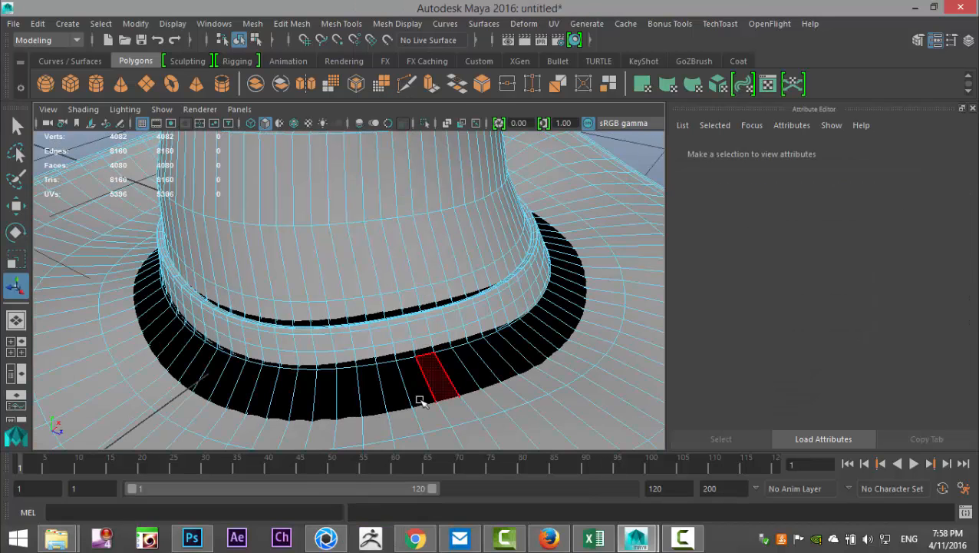
click(412, 394)
shift+double_click(399, 391)
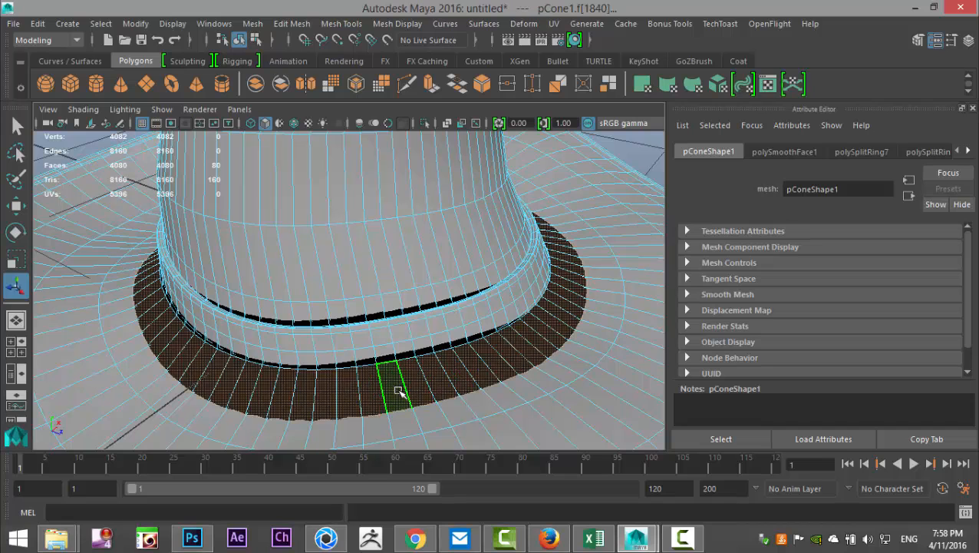
scroll(399, 390, up, 2)
shift+click(399, 383)
shift+double_click(423, 379)
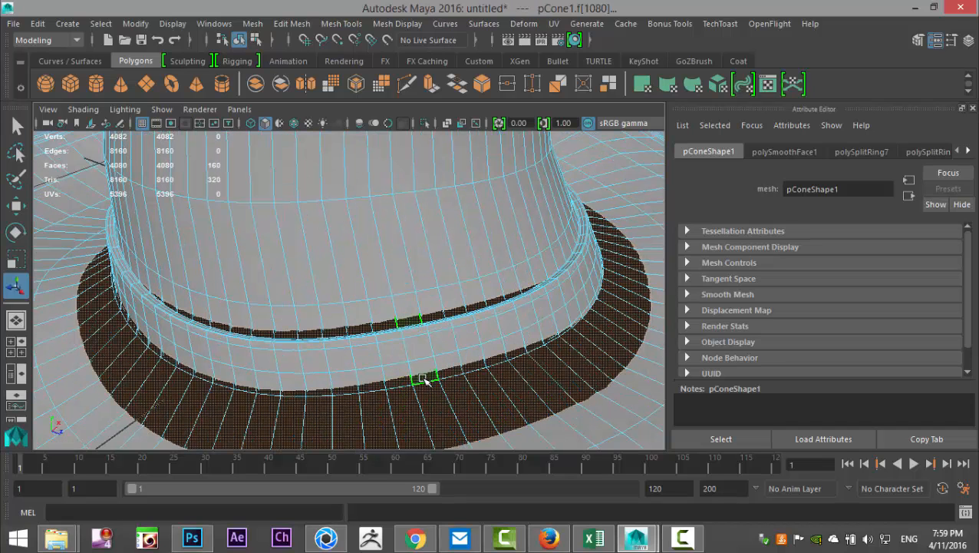
scroll(424, 379, down, 2)
key(r)
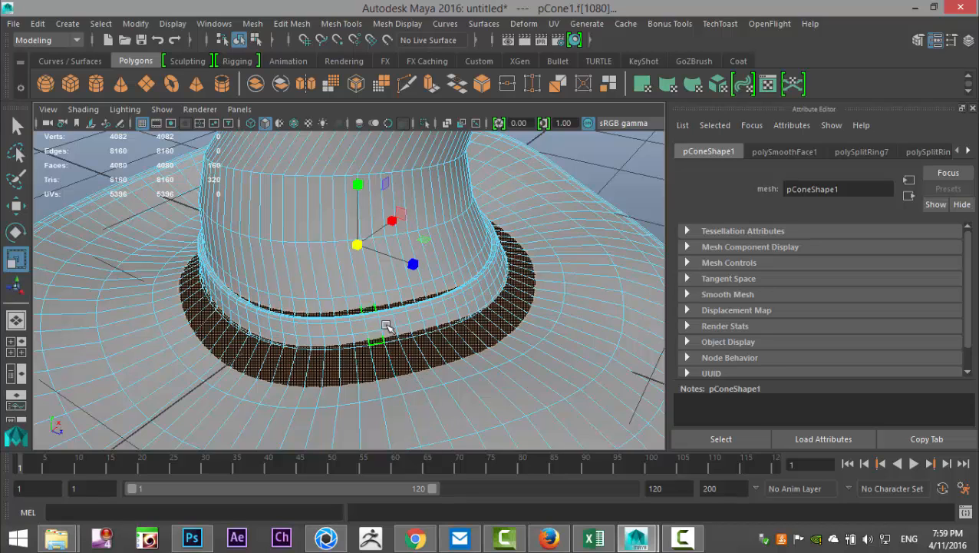
drag(359, 244, 321, 273)
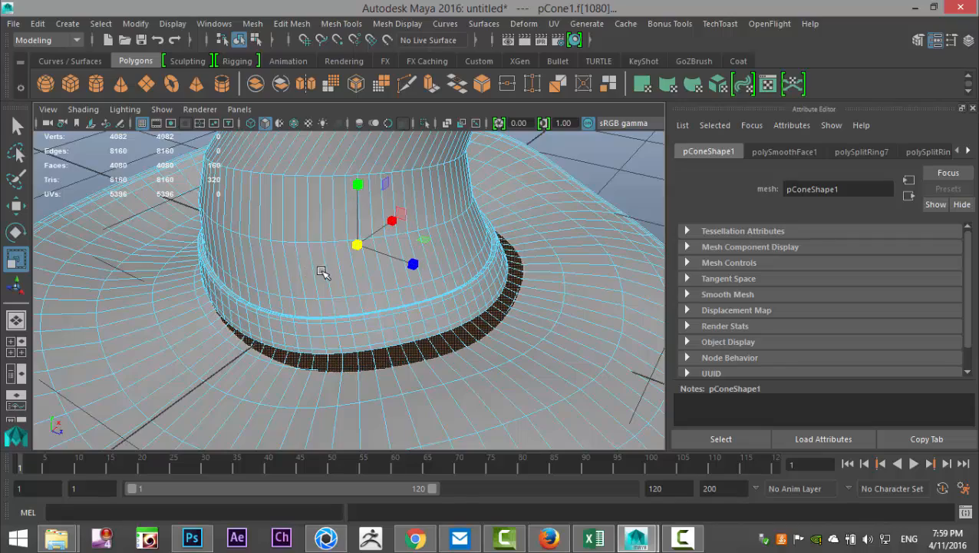
alt+drag(287, 328, 459, 361)
key(1)
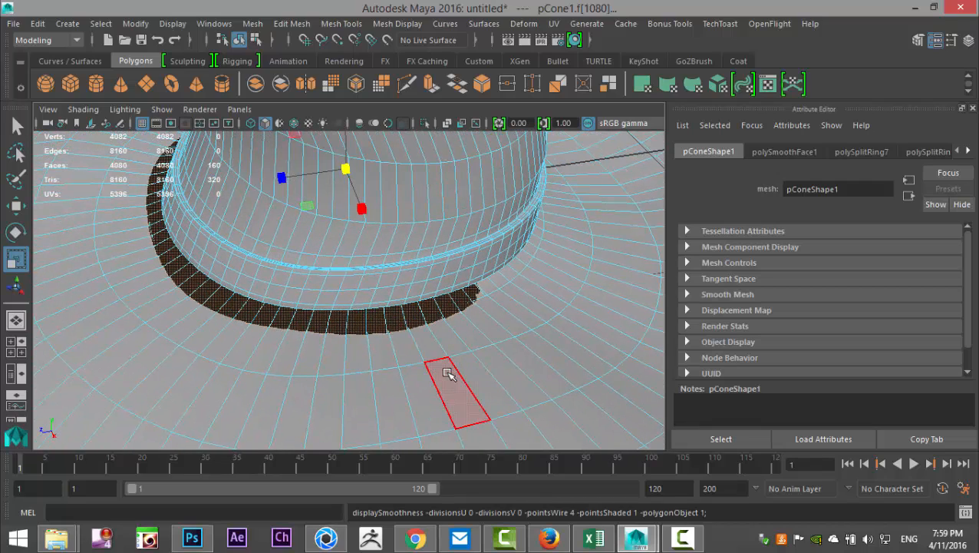
Undo the face scaling, the face selections and the Smooth operation on the hat
right_drag(569, 276, 623, 116)
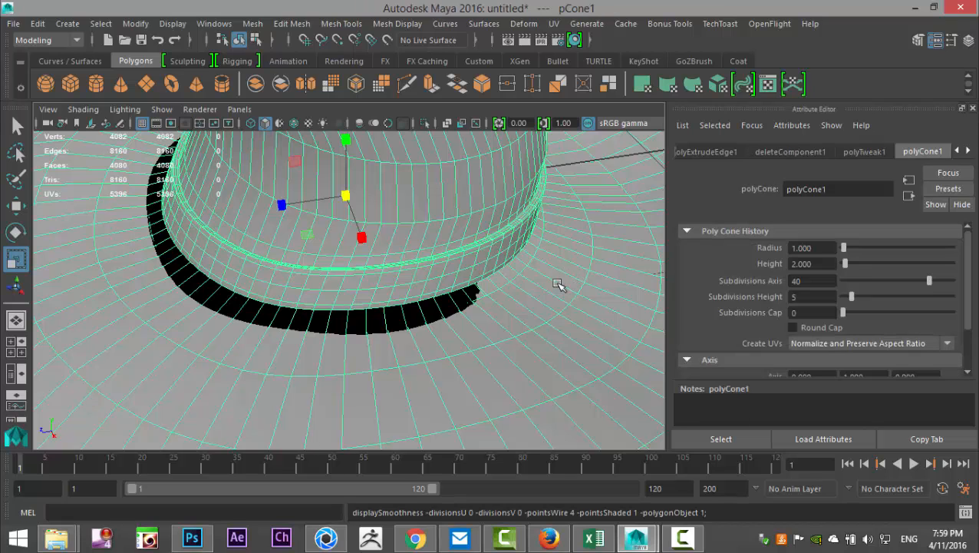
key(ctrl+z)
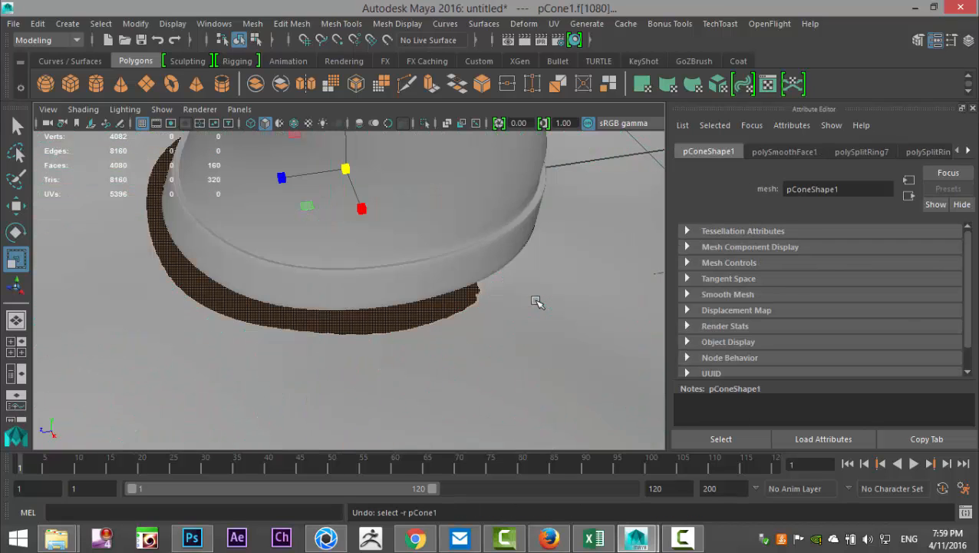
key(ctrl+z)
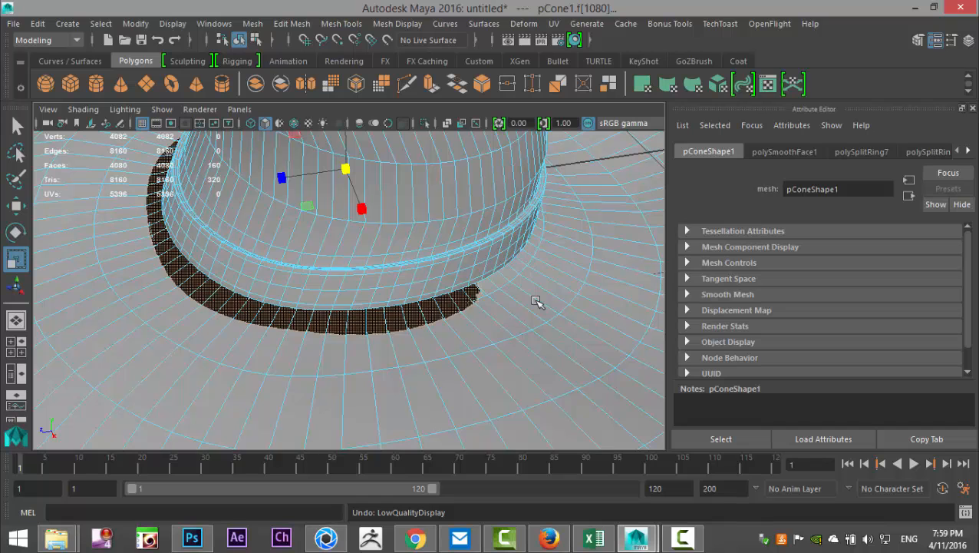
key(ctrl+z)
key(ctrl+z)
key(ctrl+z)
key(ctrl+z)
key(ctrl+z)
key(ctrl+z)
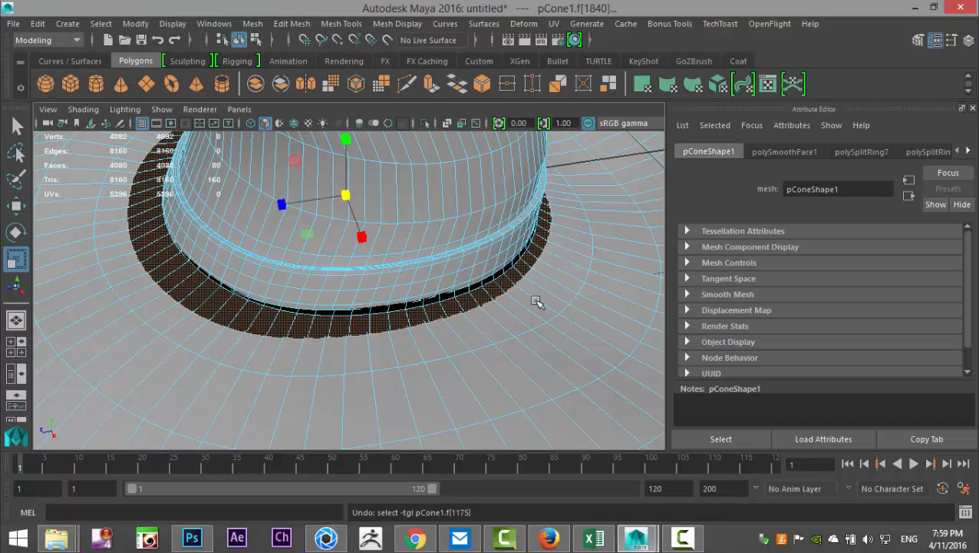
key(ctrl+z)
key(ctrl+z)
key(ctrl+z)
key(ctrl+z)
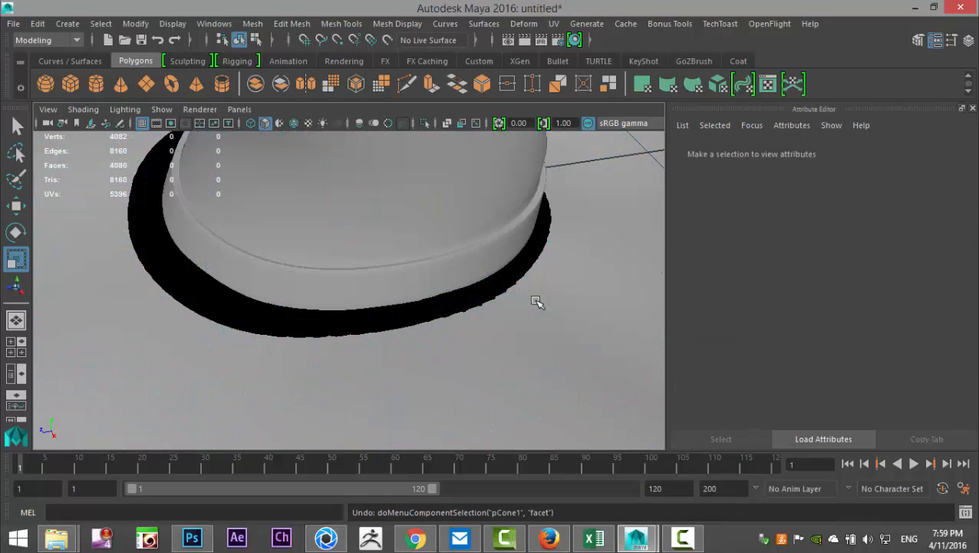
key(ctrl+z)
key(ctrl+z)
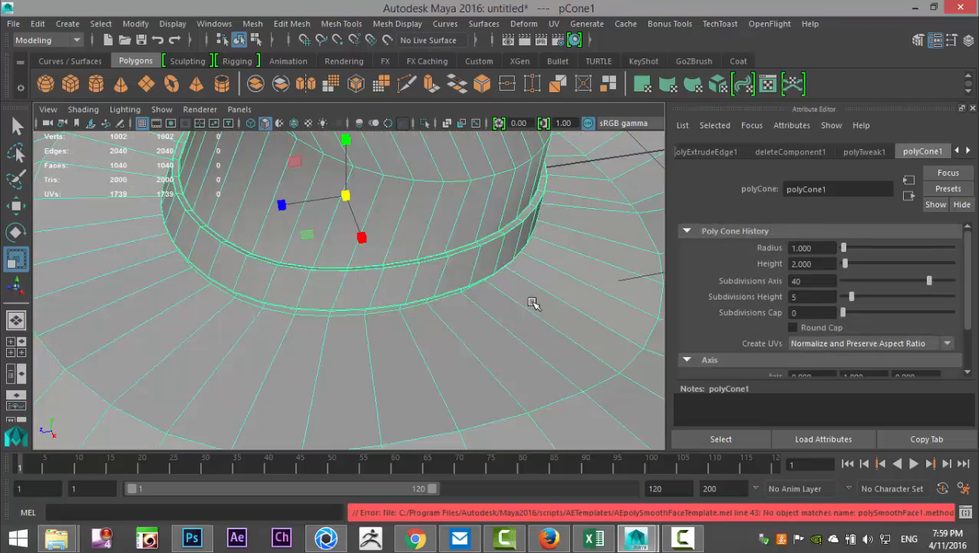
Examine the junction of hatband and brim from several angles, in both the unsmoothed and the smoothed preview display
scroll(504, 303, down, 3)
alt+drag(443, 359, 487, 348)
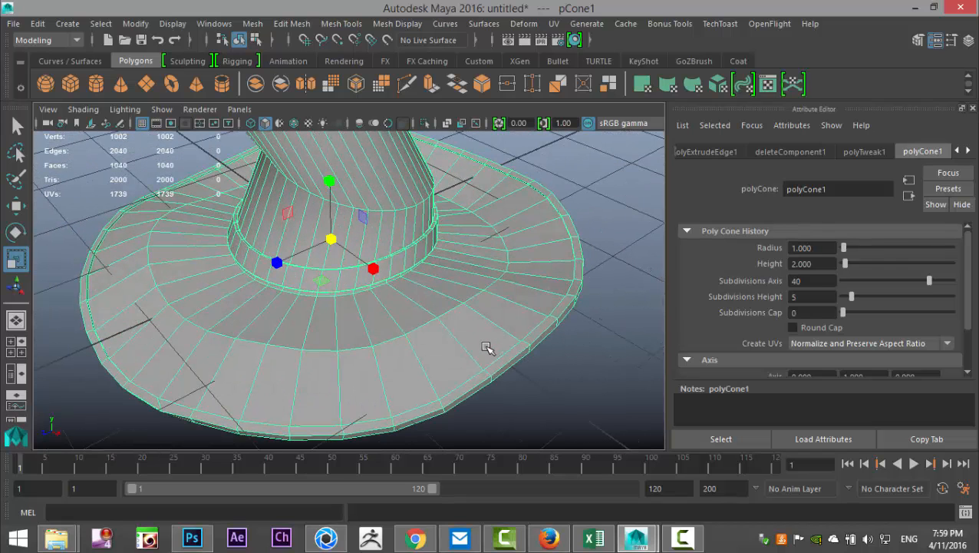
scroll(487, 348, up, 2)
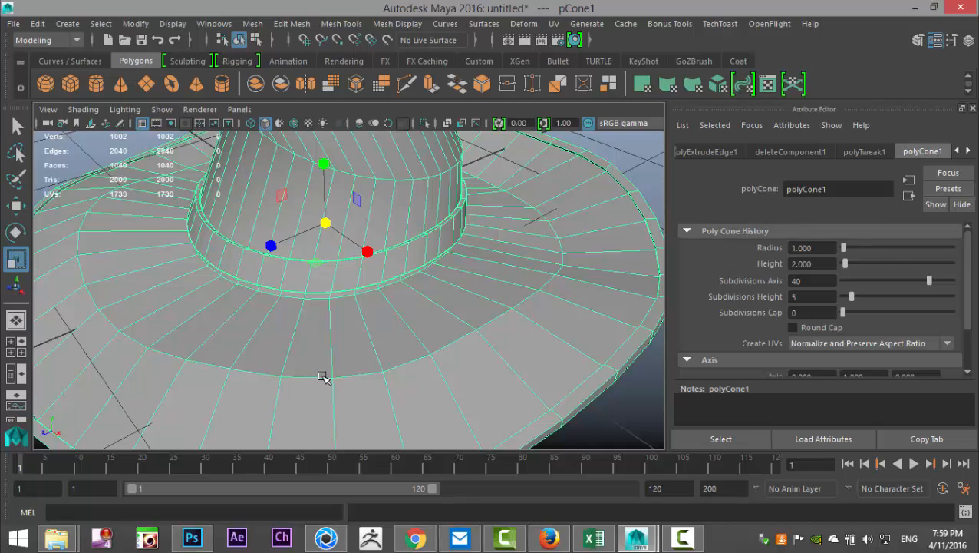
scroll(321, 377, up, 3)
alt+drag(304, 407, 450, 382)
scroll(357, 356, down, 5)
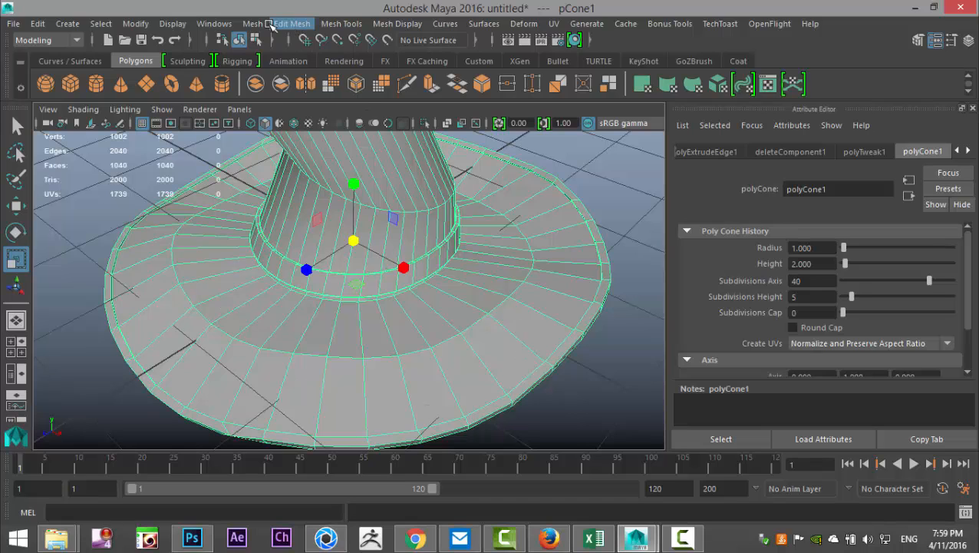
key(3)
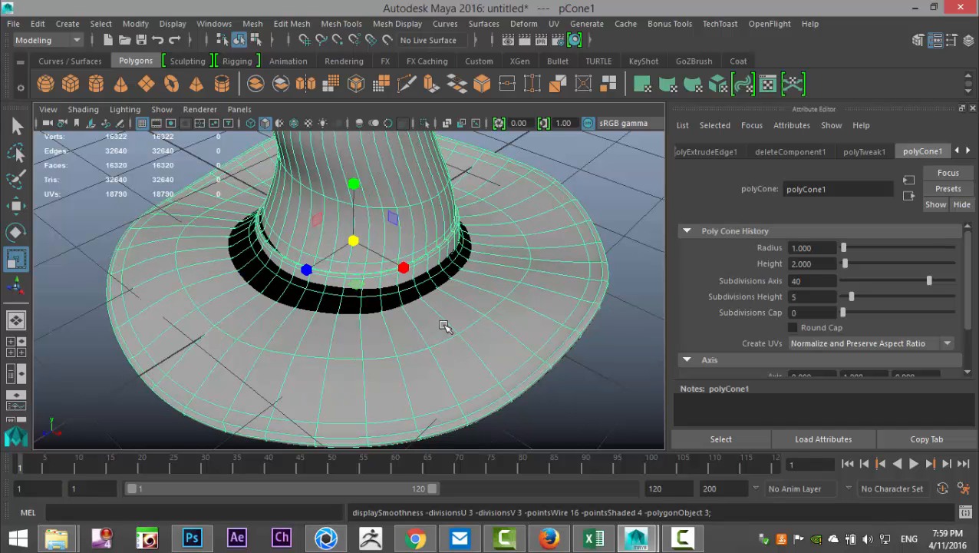
key(1)
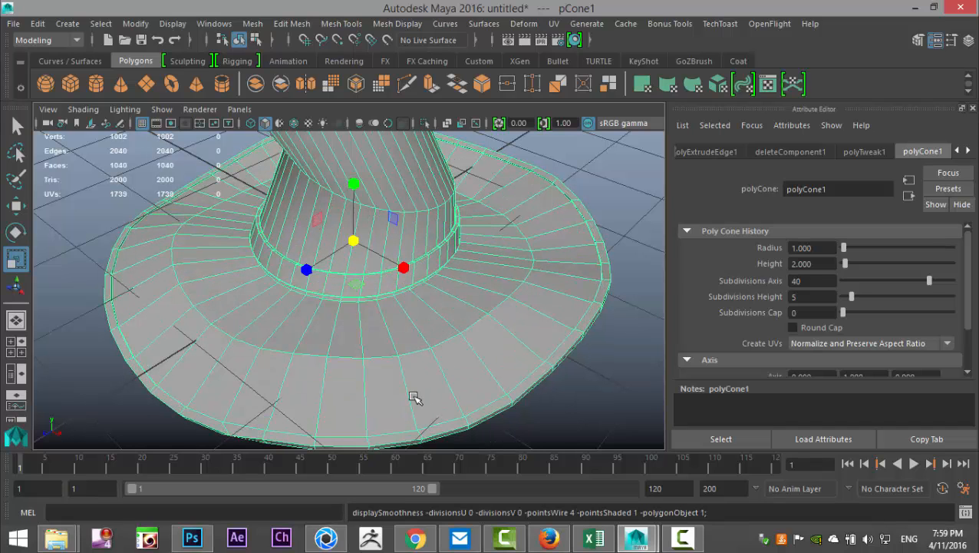
Select the edge loop around the crown opening on the hat's underside and move it slightly down along the vertical axis
alt+drag(412, 338, 293, 238)
scroll(288, 243, up, 2)
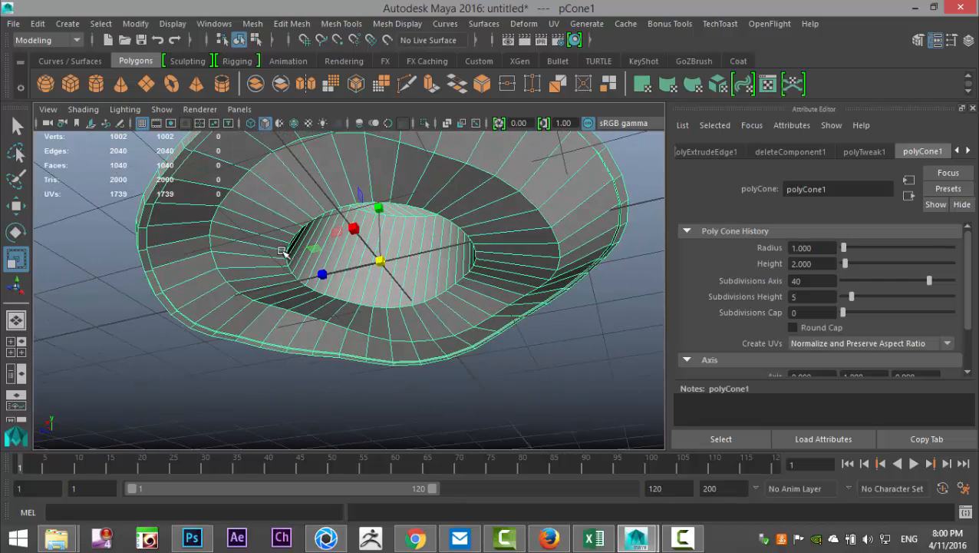
scroll(317, 291, up, 2)
scroll(321, 291, up, 3)
scroll(323, 290, up, 3)
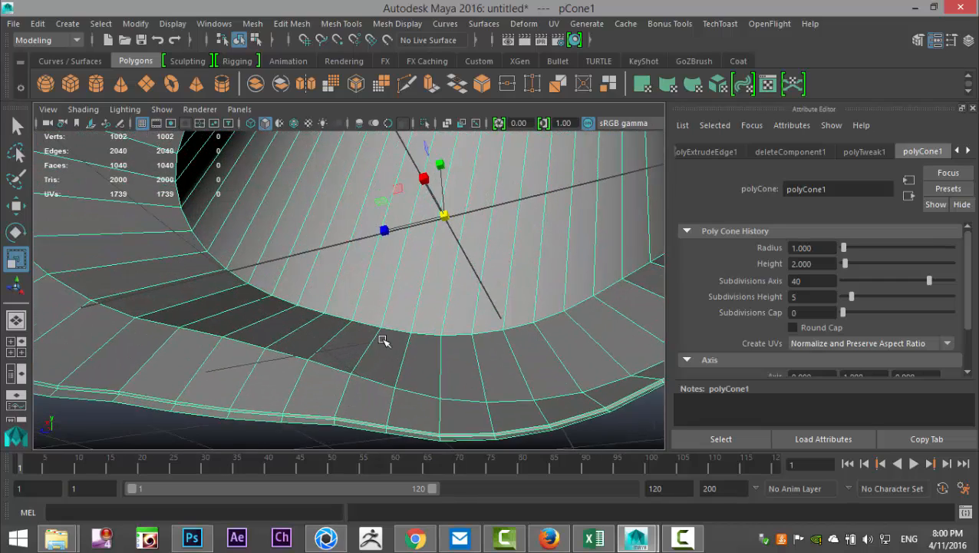
alt+drag(383, 341, 272, 298)
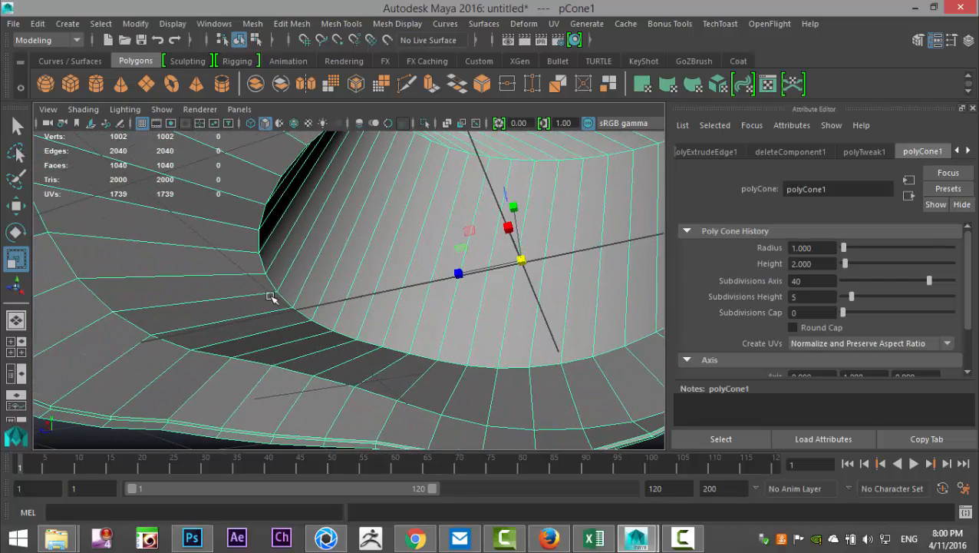
right_drag(262, 274, 261, 96)
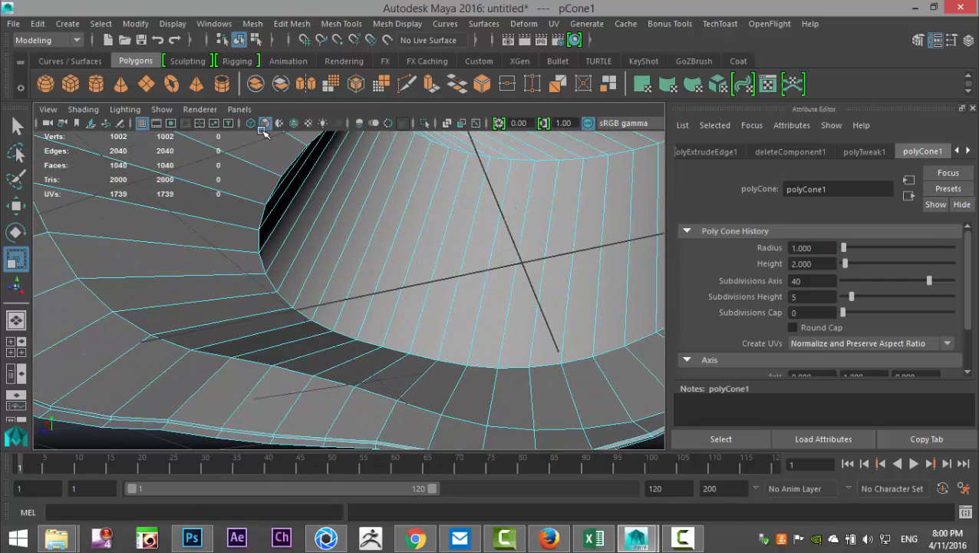
double_click(272, 282)
key(f)
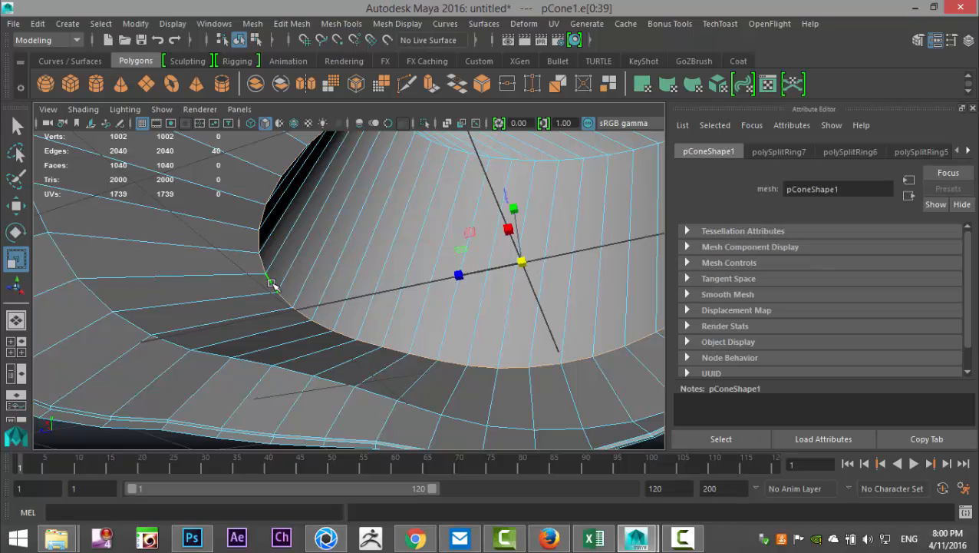
drag(432, 278, 349, 334)
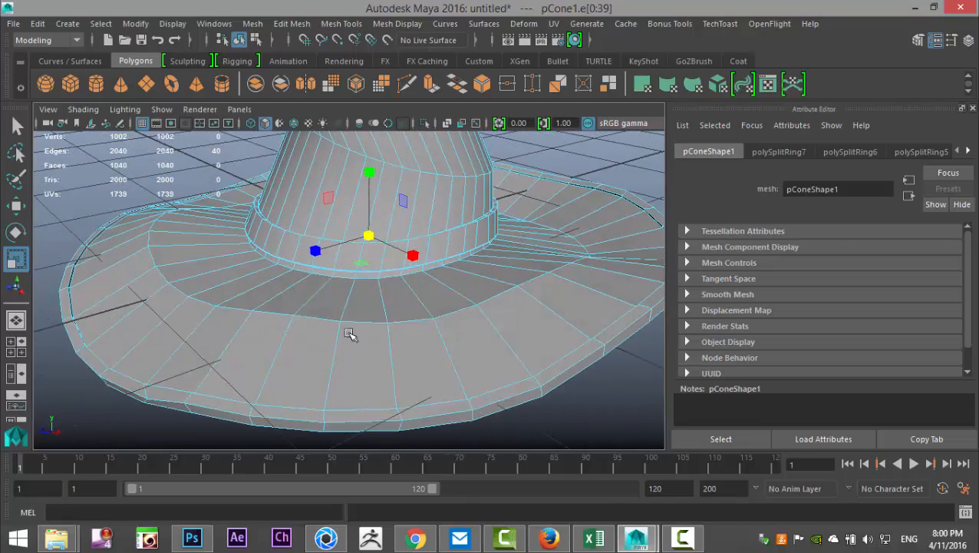
alt+drag(378, 367, 374, 307)
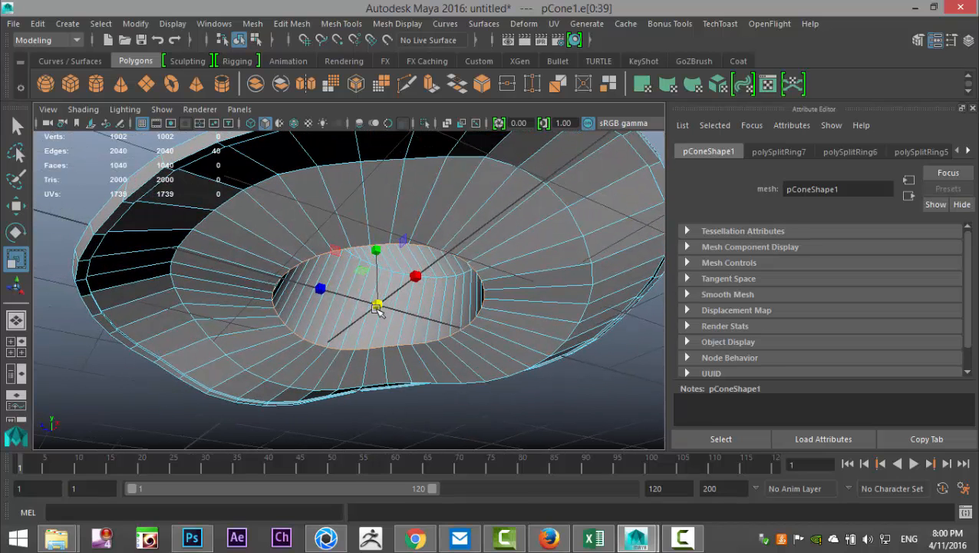
key(w)
drag(376, 244, 379, 251)
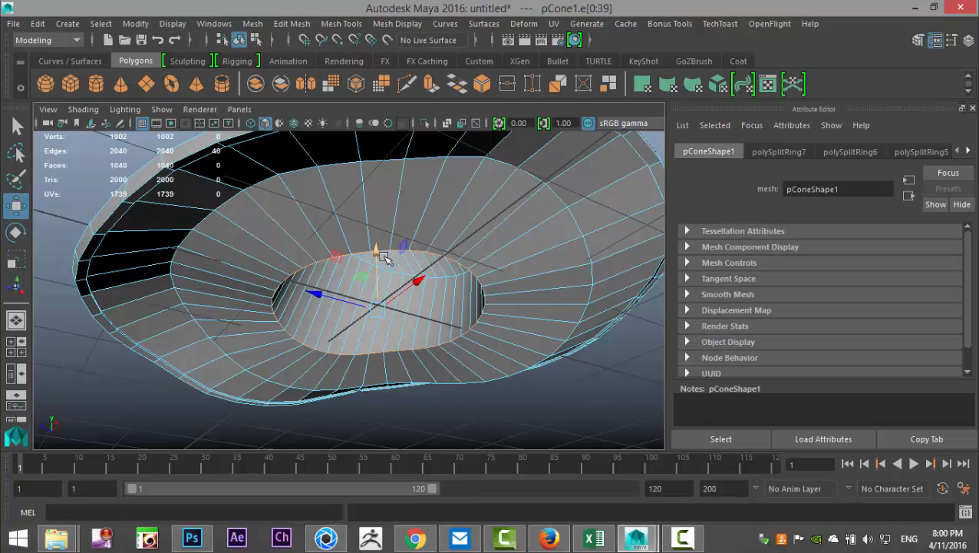
click(564, 393)
Return the hat to object mode and check the base of the hatband in smoothed preview, then restore the unsmoothed display
scroll(561, 394, down, 5)
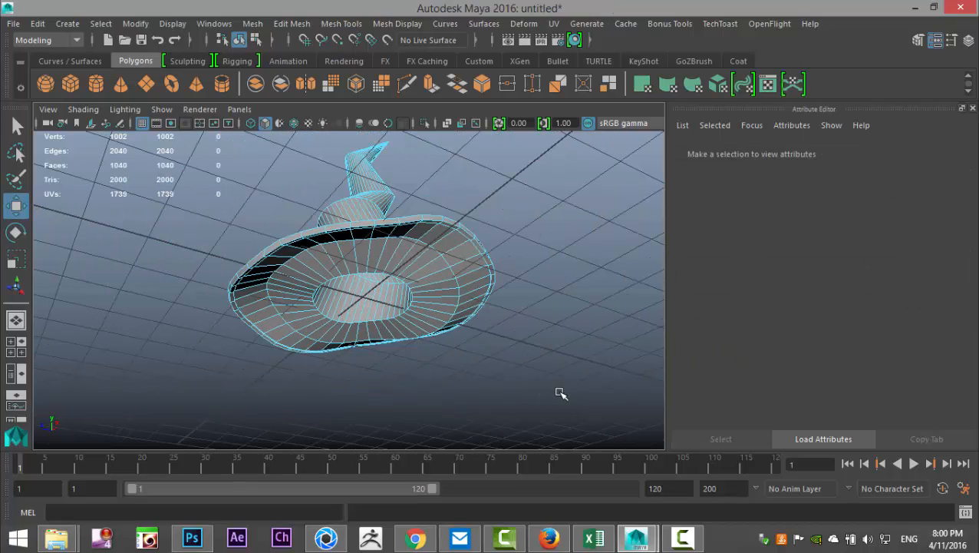
alt+drag(514, 324, 522, 376)
right_drag(394, 284, 432, 120)
click(415, 259)
key(3)
scroll(466, 358, up, 4)
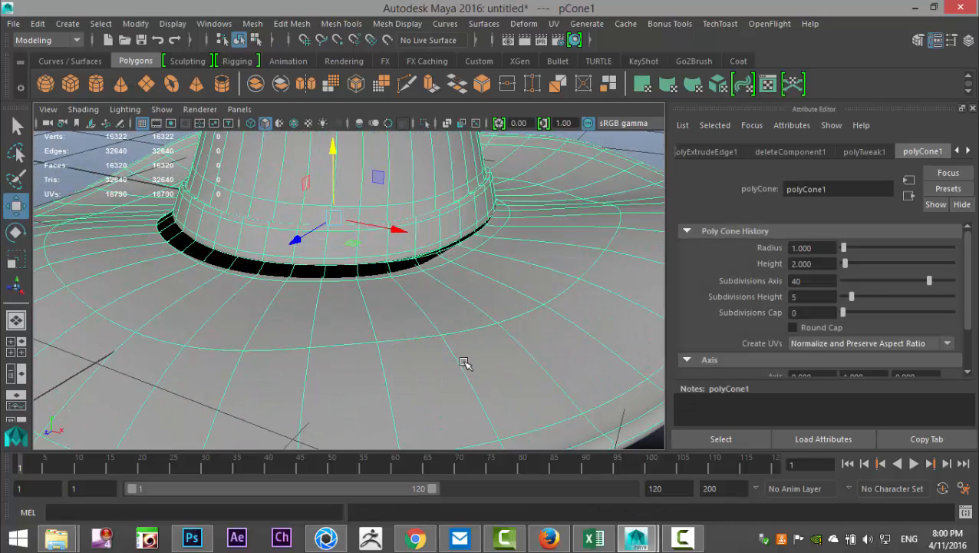
alt+drag(361, 394, 450, 404)
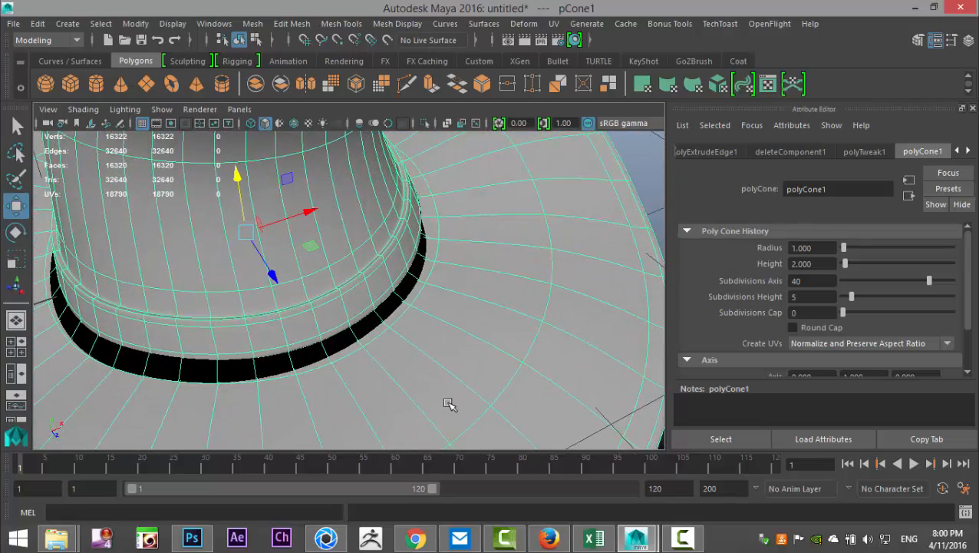
key(1)
alt+drag(424, 367, 443, 236)
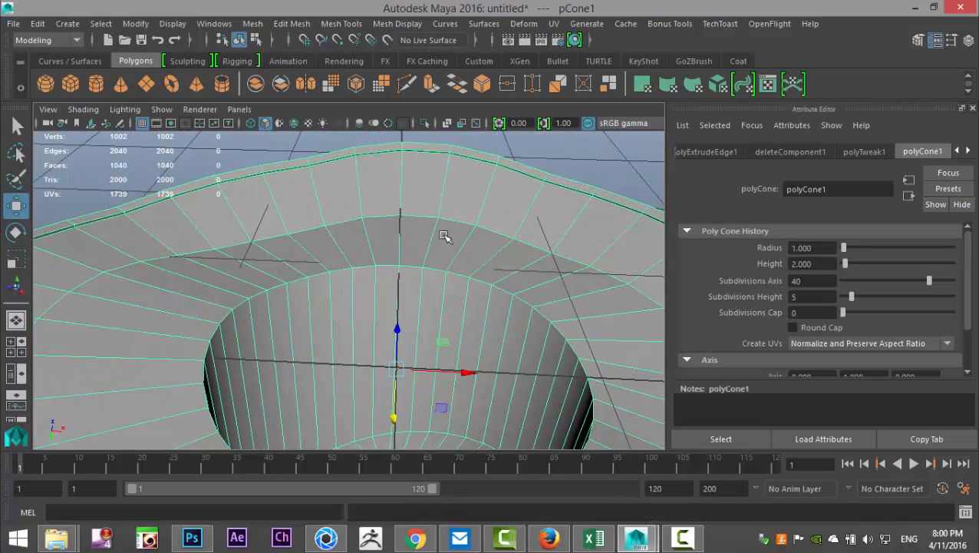
Insert two edge loops right beside the crown opening's edge on the hat's underside, one on the inner wall and one on the brim
click(341, 23)
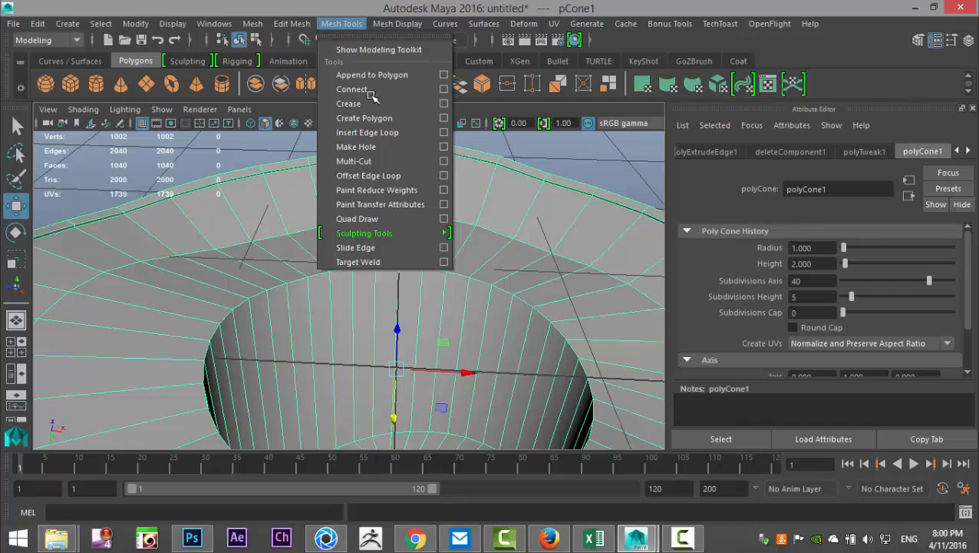
click(374, 132)
scroll(402, 360, up, 5)
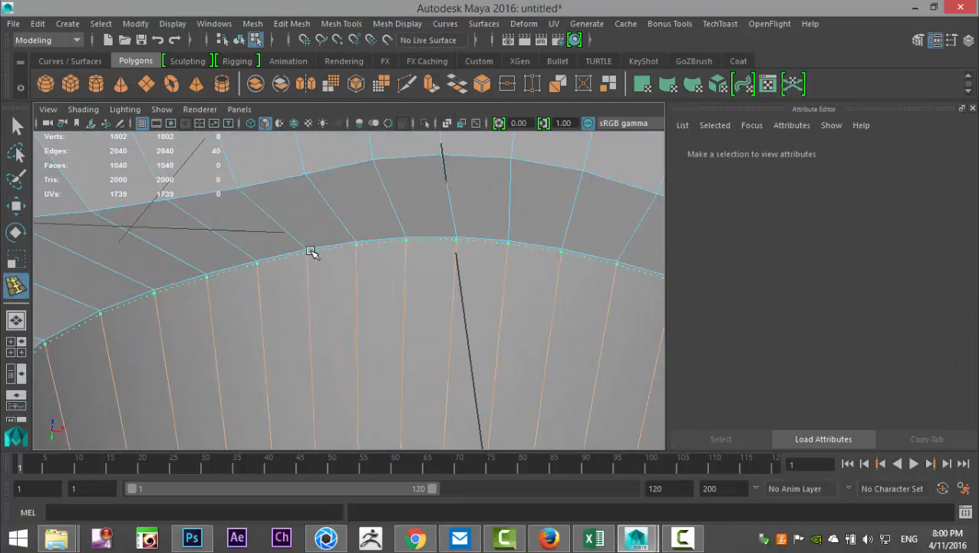
click(311, 252)
scroll(354, 299, down, 3)
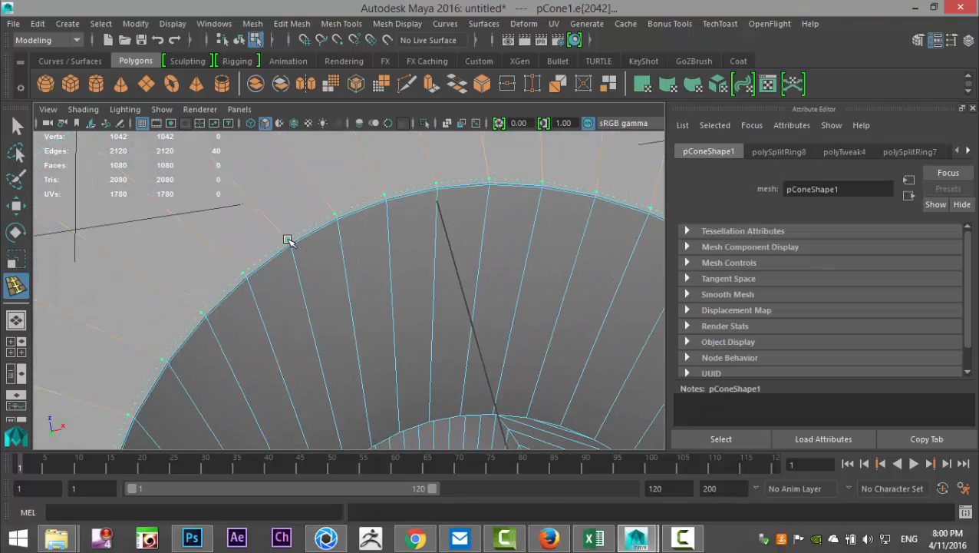
click(288, 240)
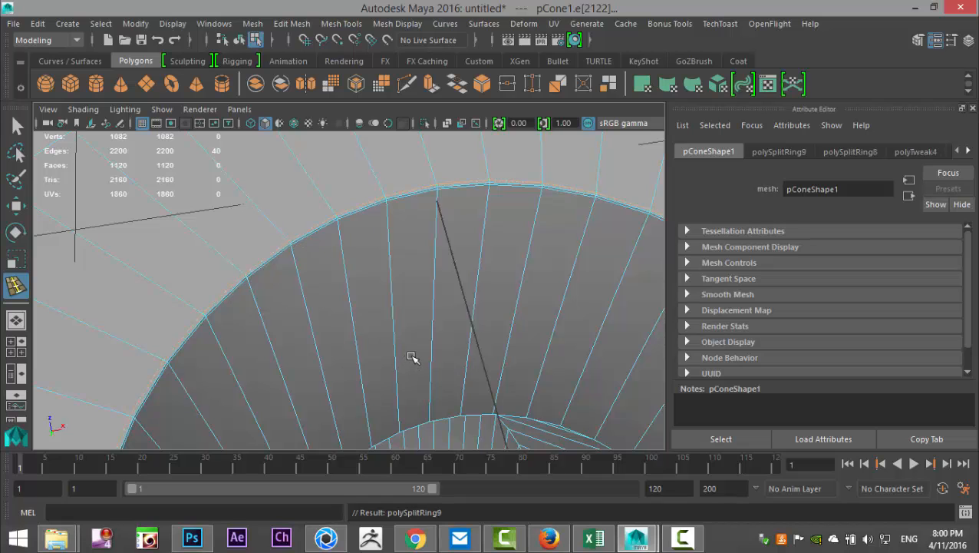
Return the hat to object mode and examine the hatband and brim junction in smoothed preview, then go back to the unsmoothed display
key(q)
scroll(430, 275, down, 5)
alt+drag(421, 256, 404, 319)
right_click(404, 318)
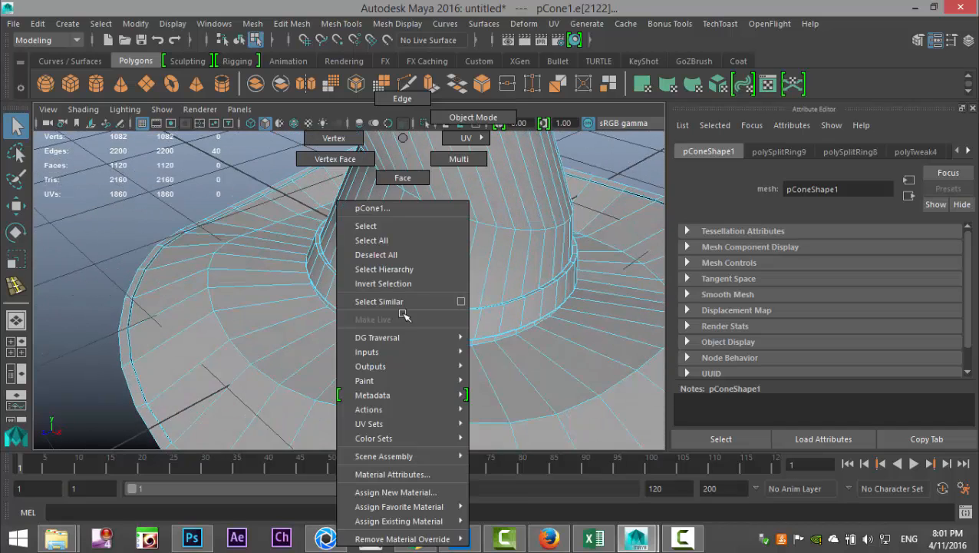
click(464, 119)
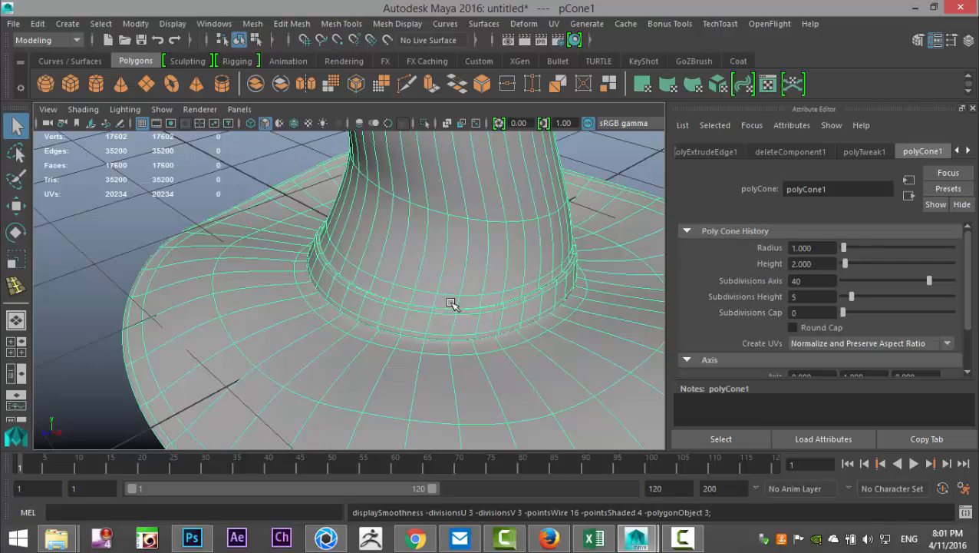
scroll(450, 304, down, 5)
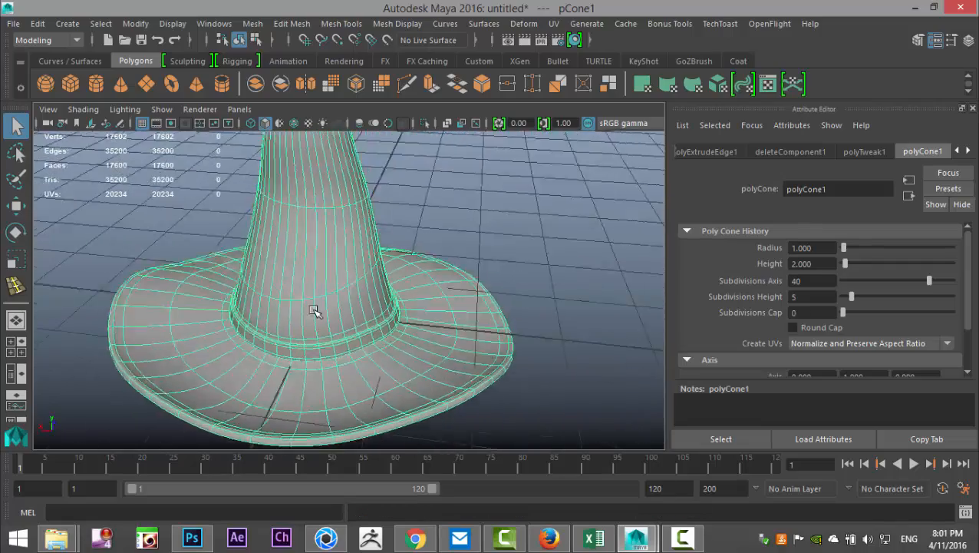
key(1)
scroll(451, 369, up, 5)
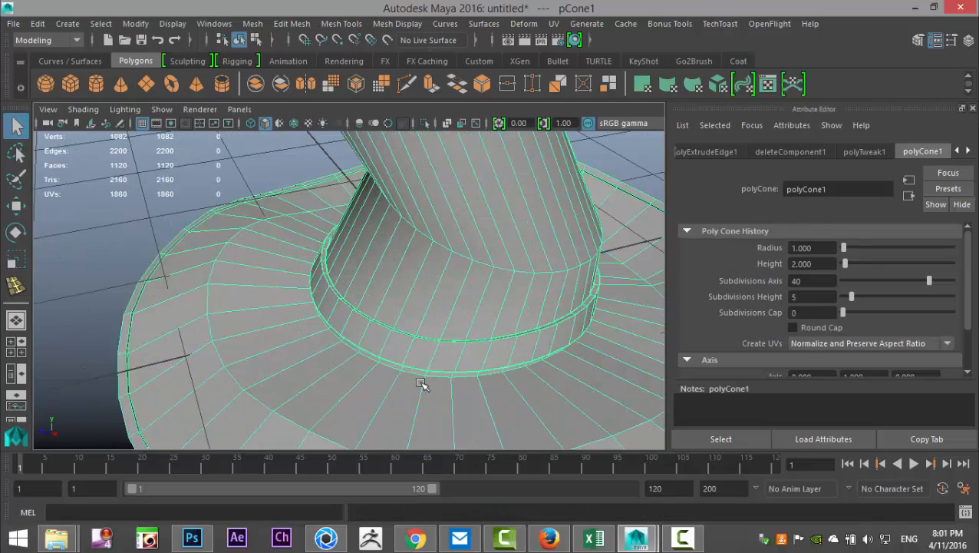
alt+drag(360, 246, 230, 334)
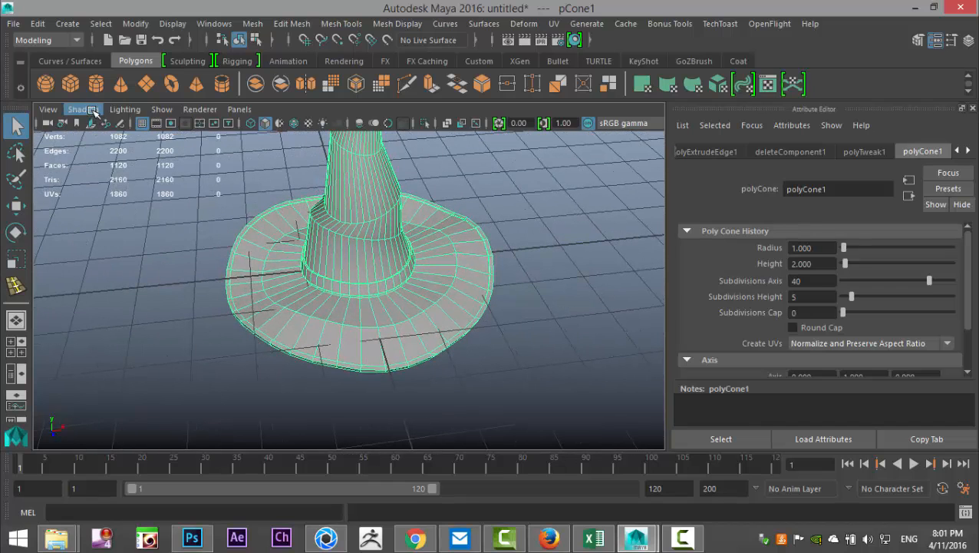
Create a polygon cube and move it out in front of the hat's brim
click(69, 83)
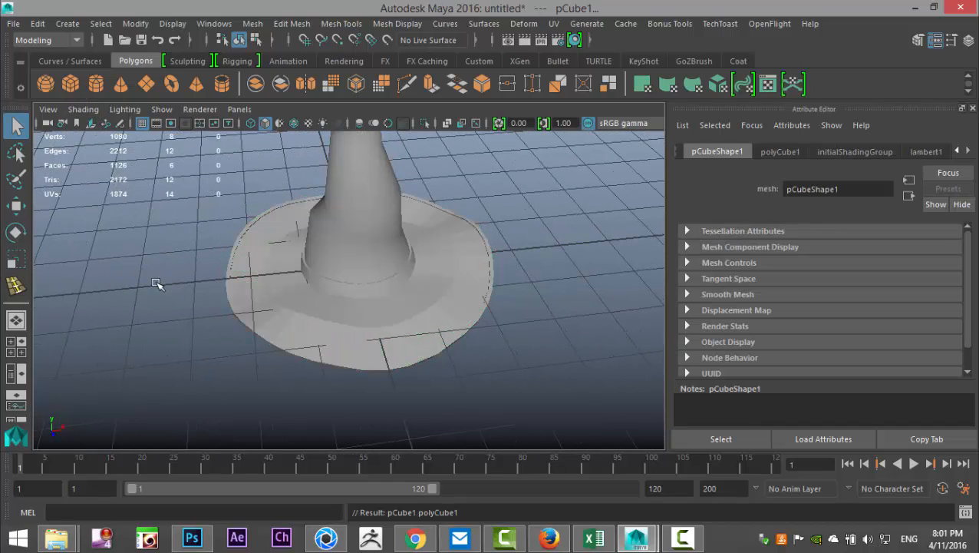
scroll(182, 309, down, 4)
key(w)
drag(367, 324, 394, 419)
scroll(412, 414, up, 3)
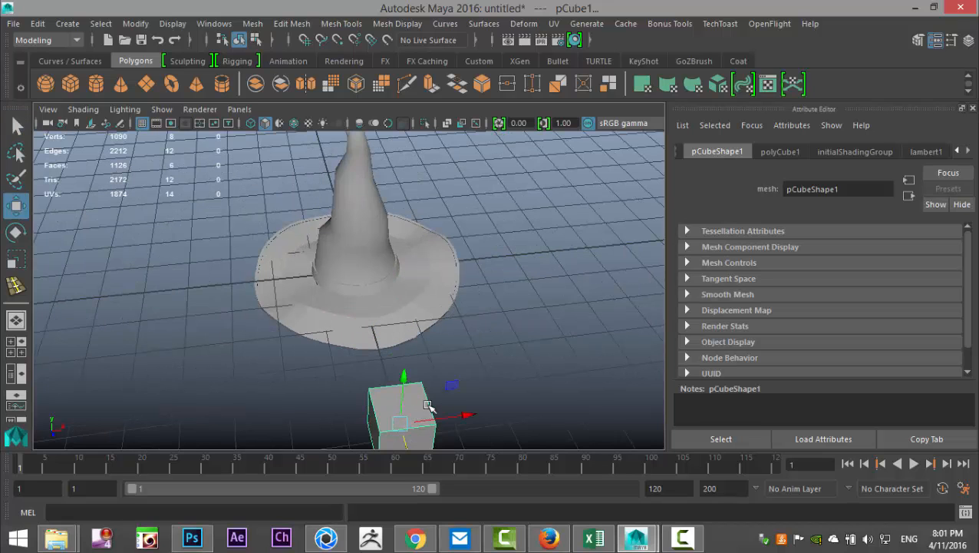
Scale the cube down along its vertical axis into a flat square slab
alt+middle_drag(436, 296, 431, 207)
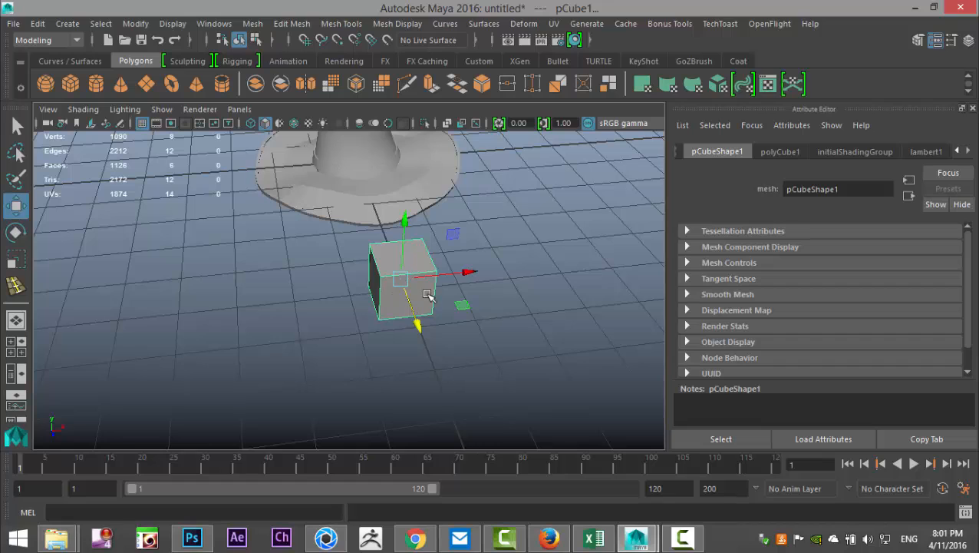
key(r)
drag(406, 223, 423, 276)
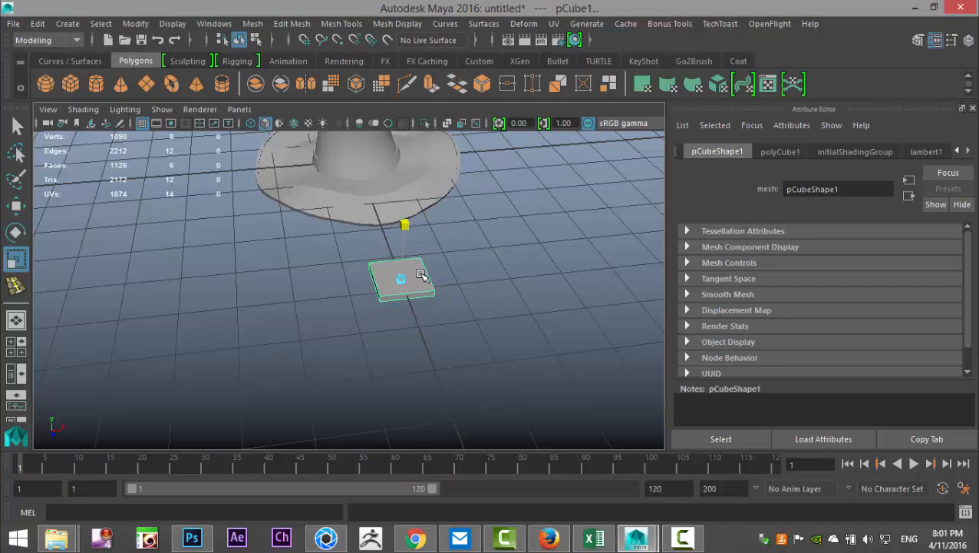
Extrude the slab's top face and scale it inwards uniformly to leave a narrow border
scroll(435, 344, up, 3)
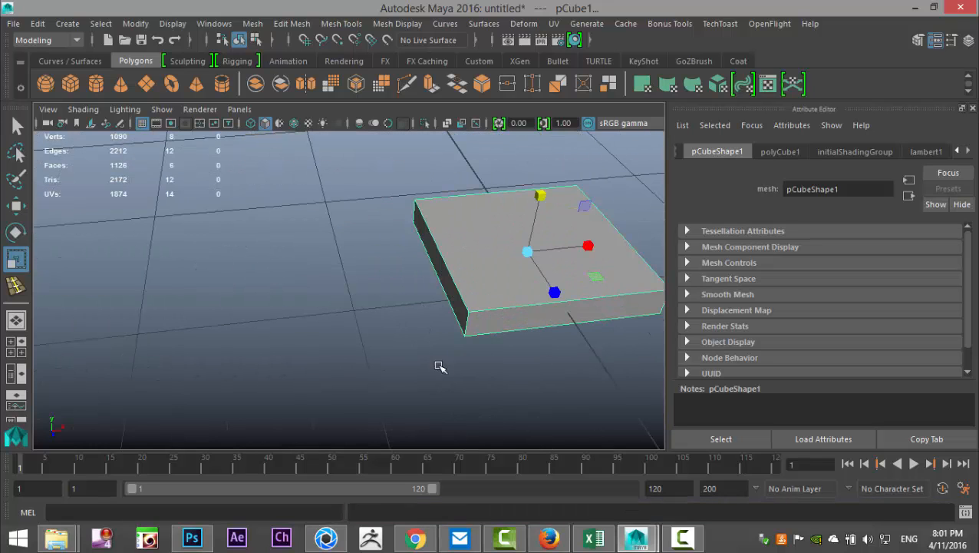
scroll(393, 249, up, 3)
alt+drag(393, 249, 356, 308)
right_drag(356, 306, 359, 181)
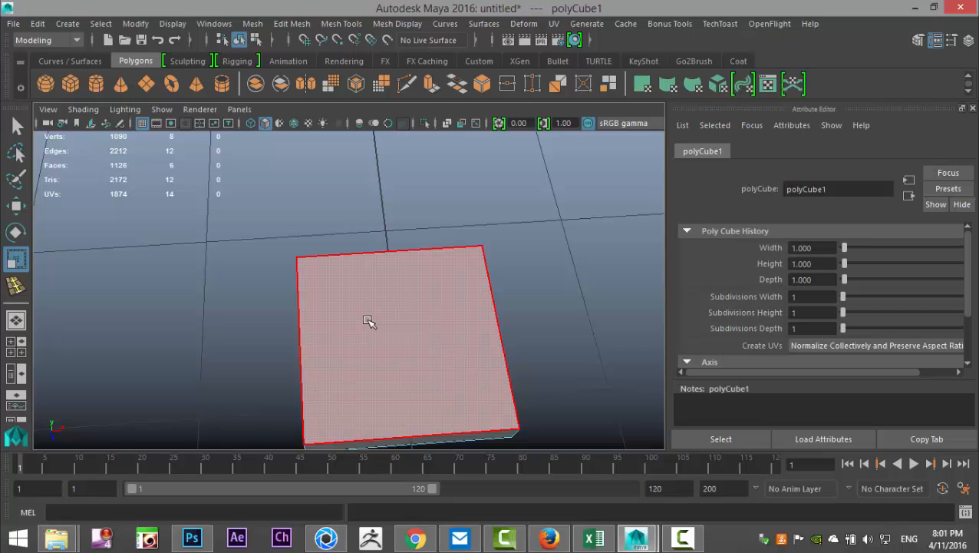
click(368, 321)
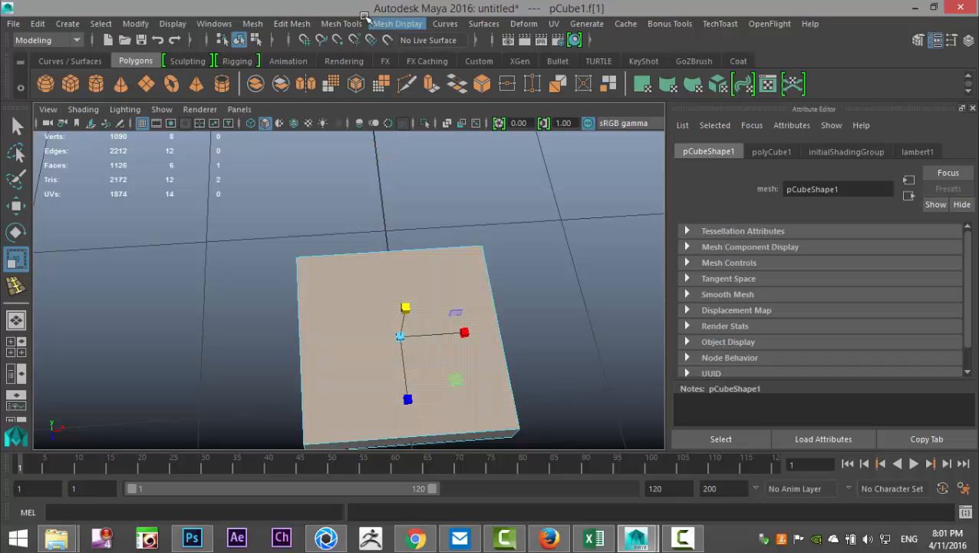
click(290, 25)
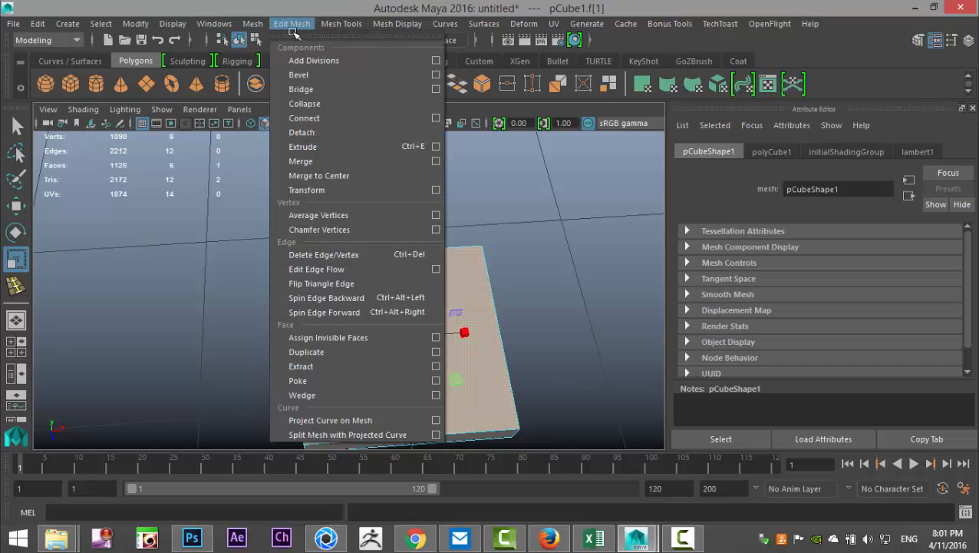
click(328, 146)
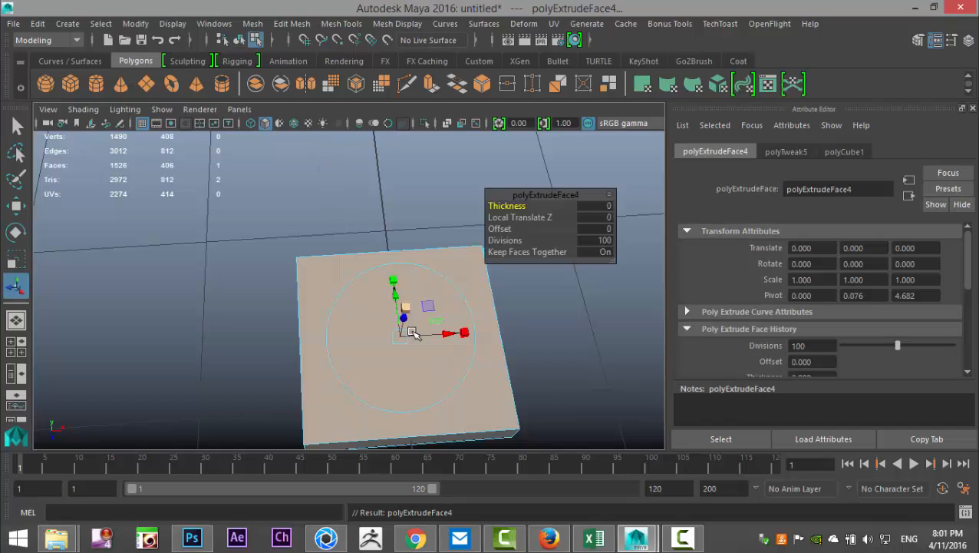
click(402, 339)
drag(402, 339, 388, 338)
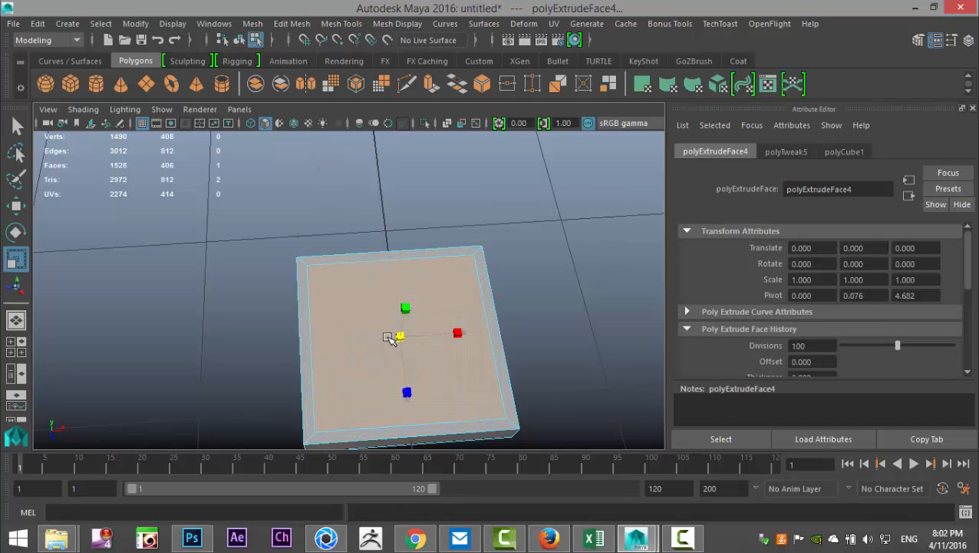
Extrude the slab's bottom face and scale it inwards uniformly to form a matching narrow border
click(16, 347)
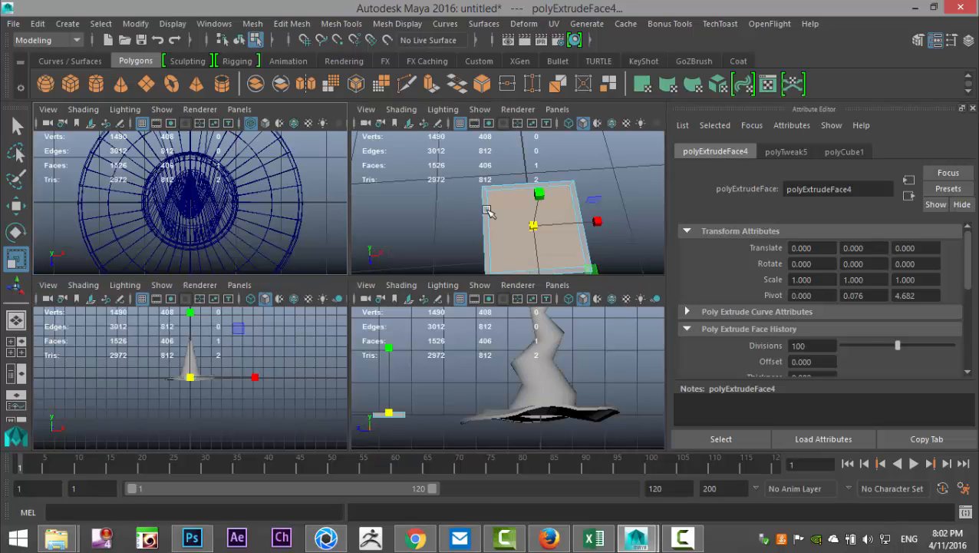
key(space)
alt+drag(400, 350, 390, 210)
alt+middle_drag(390, 210, 360, 491)
scroll(396, 418, up, 4)
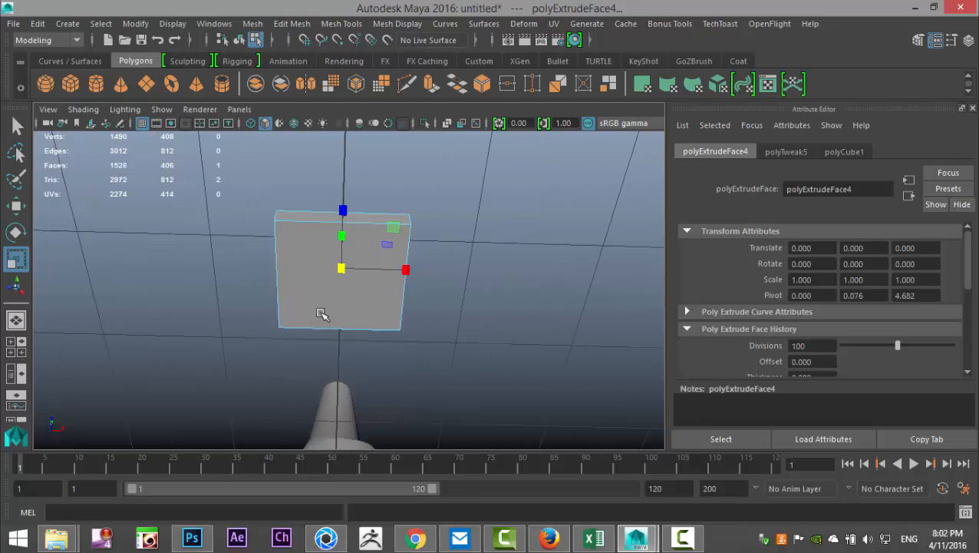
click(297, 262)
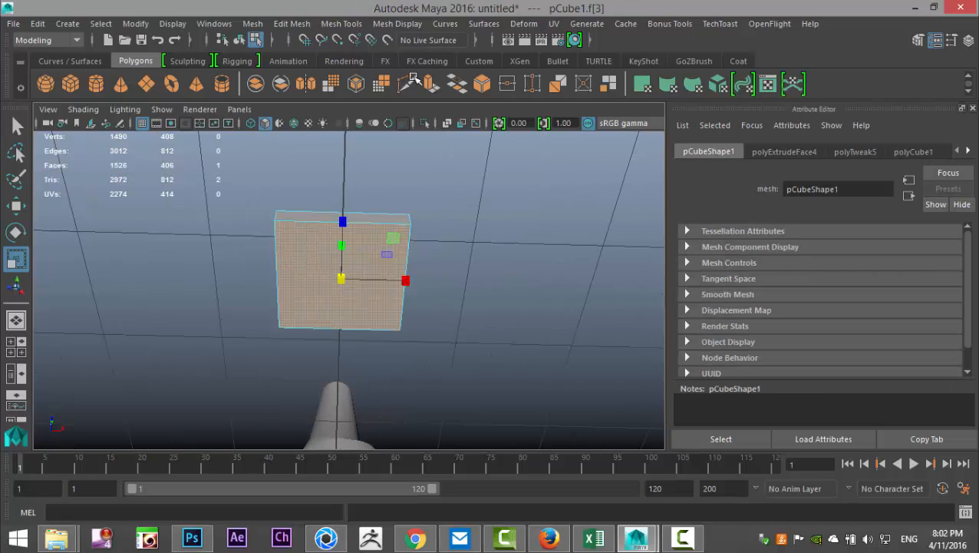
click(303, 26)
click(337, 146)
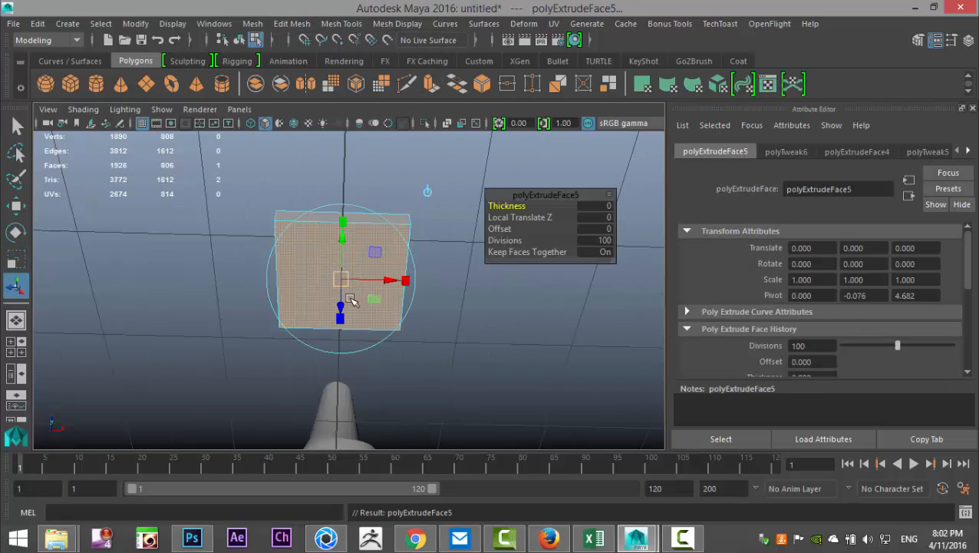
key(r)
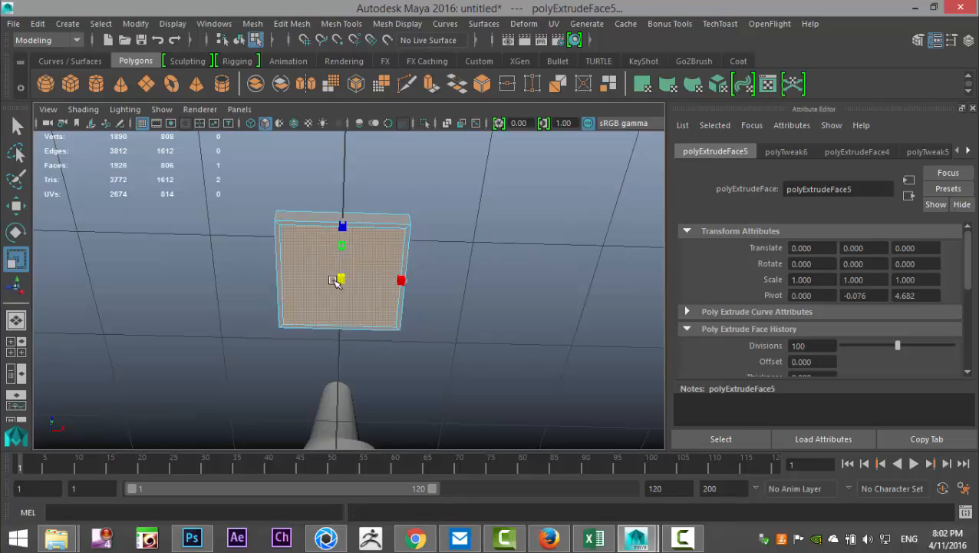
Compare the two inset faces in the top view and scale the bottom one slightly to line up with the top one
click(15, 351)
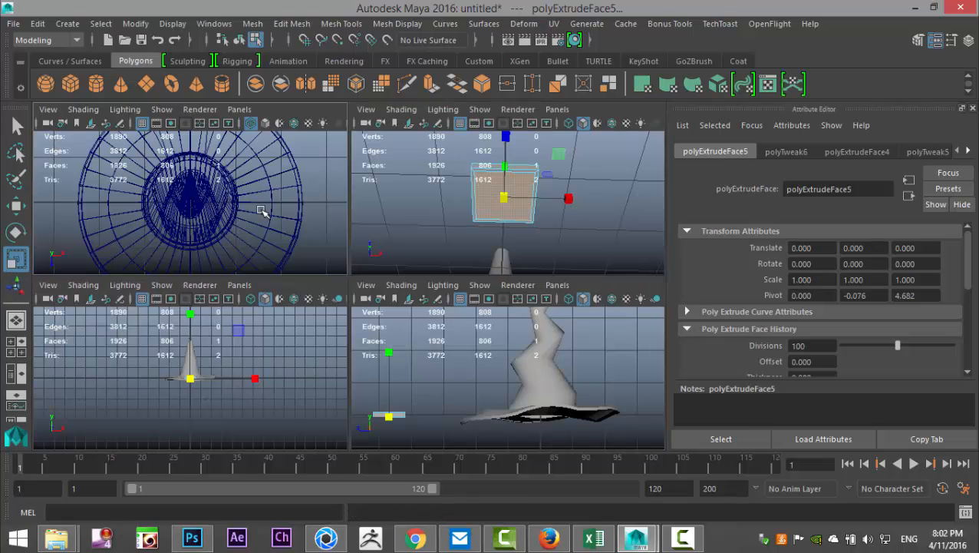
key(space)
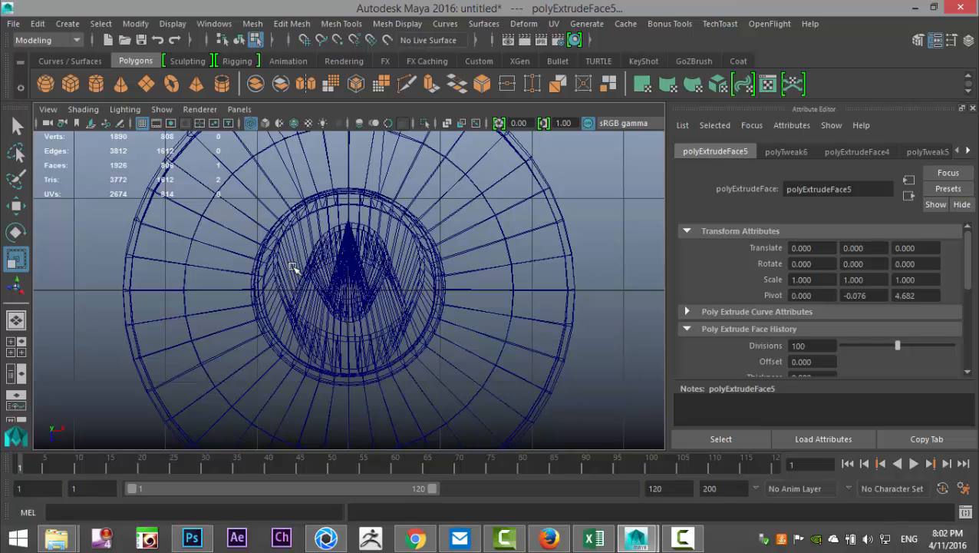
key(f)
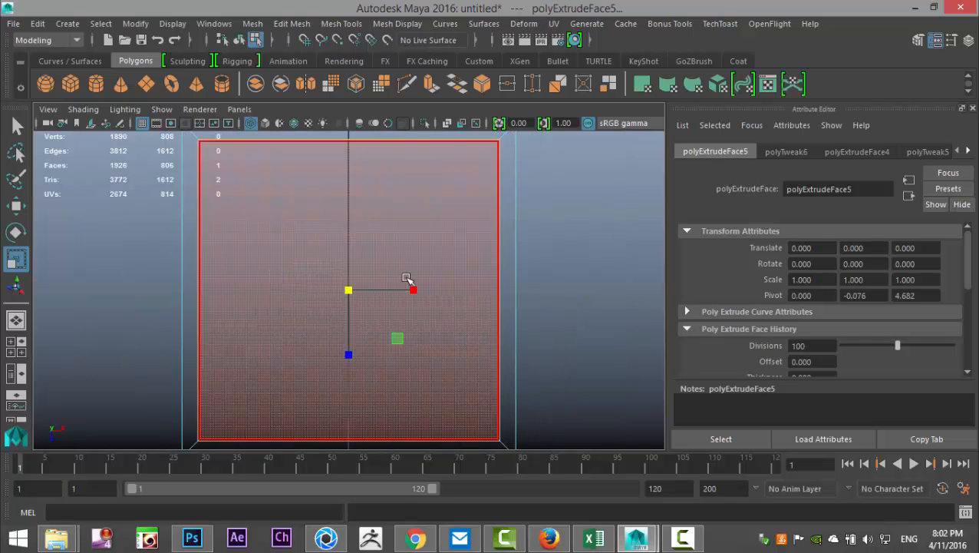
alt+middle_drag(407, 278, 440, 331)
drag(383, 342, 381, 345)
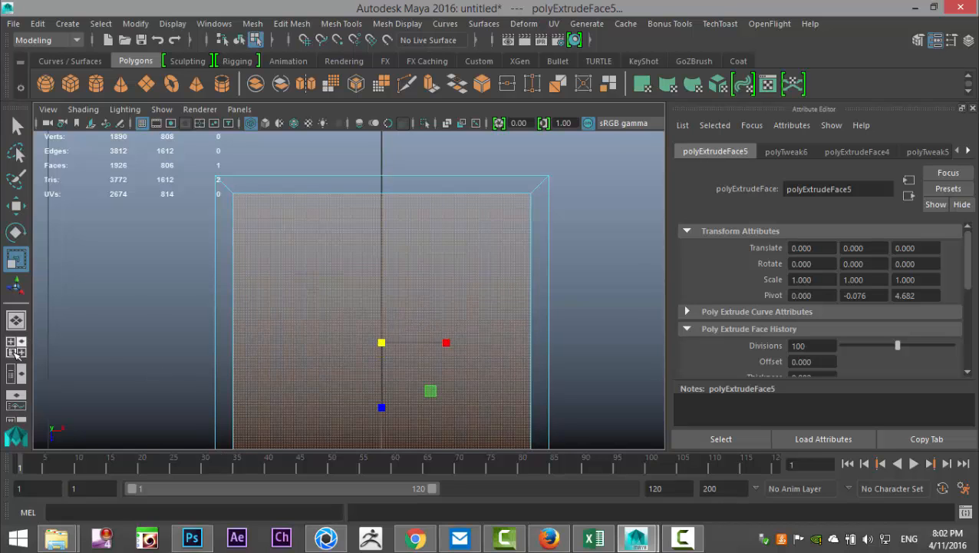
Delete the slab's inset top and bottom faces in the perspective view to leave an open square frame
click(15, 351)
key(space)
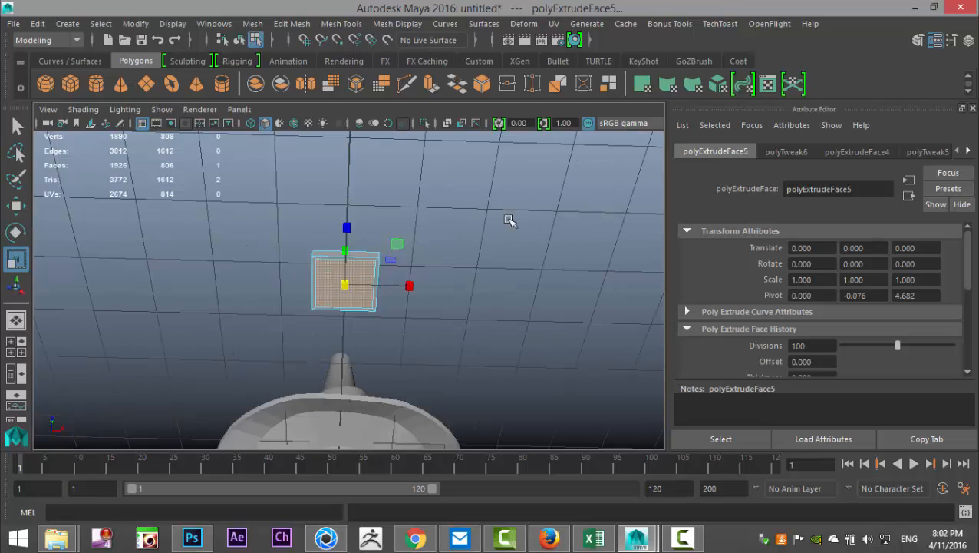
key(f)
alt+drag(479, 234, 528, 312)
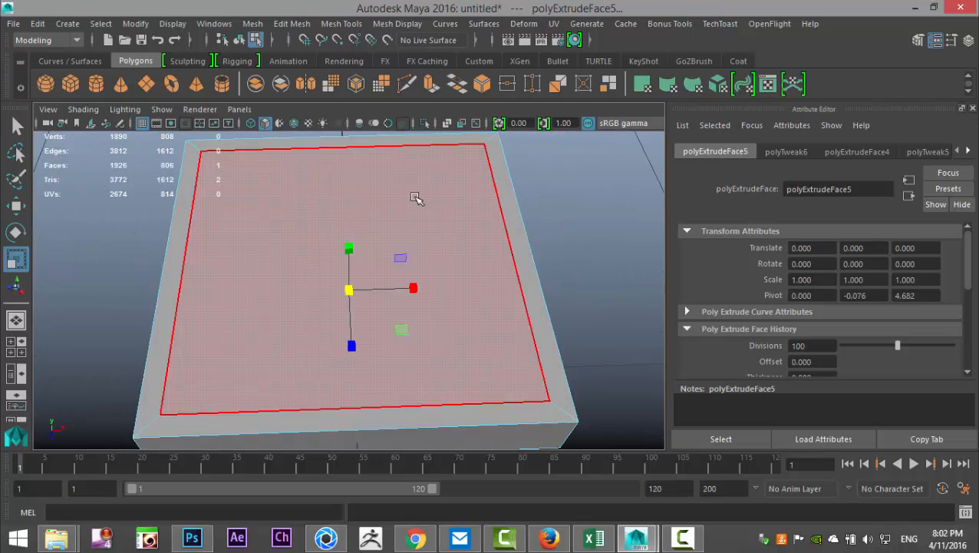
click(415, 198)
key(Delete)
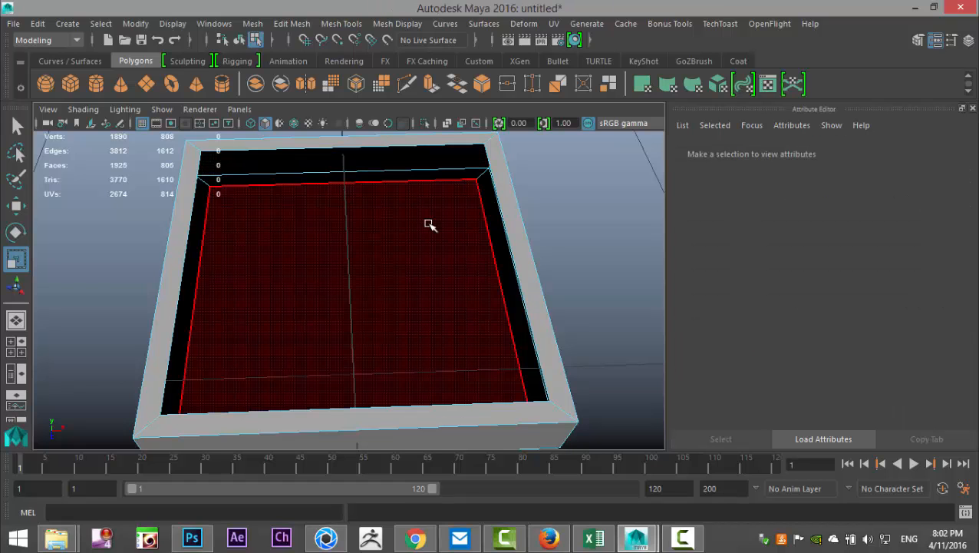
click(409, 287)
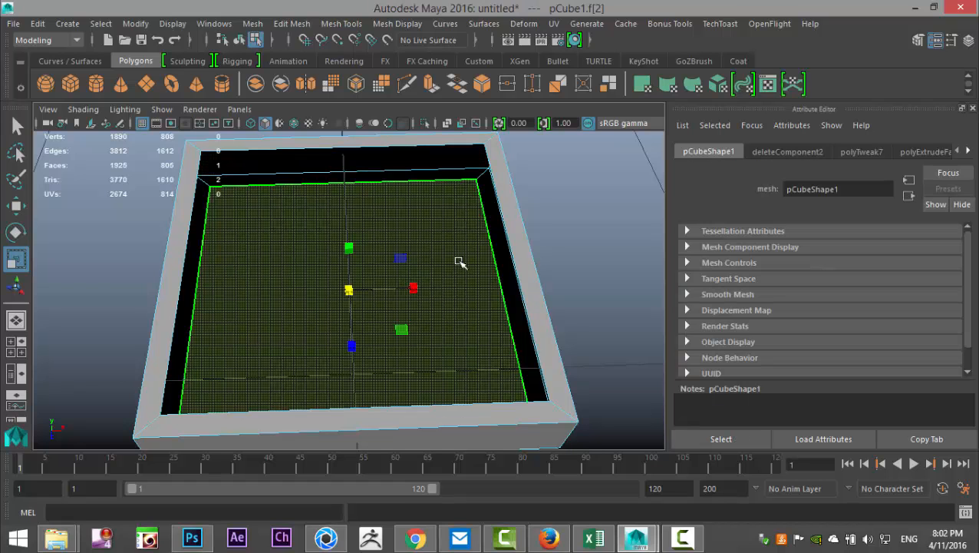
key(Delete)
Bridge the upper and lower inner edges on one side of the square frame with a linear path and 1 division
right_drag(295, 138, 297, 97)
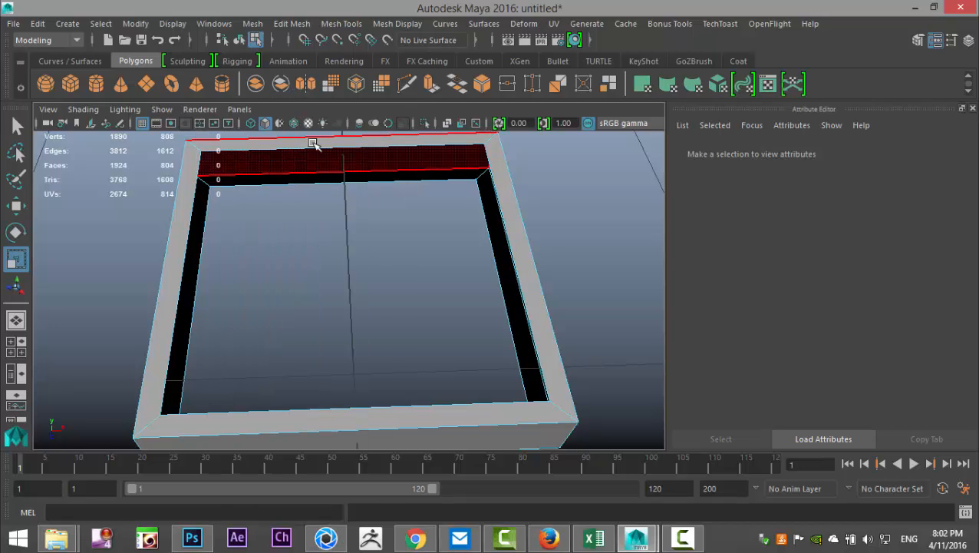
click(320, 154)
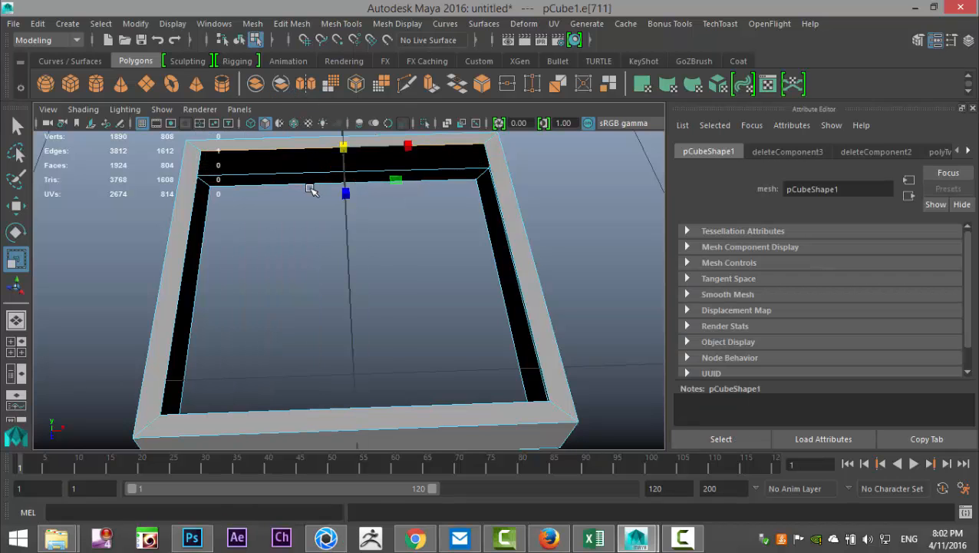
shift+click(307, 180)
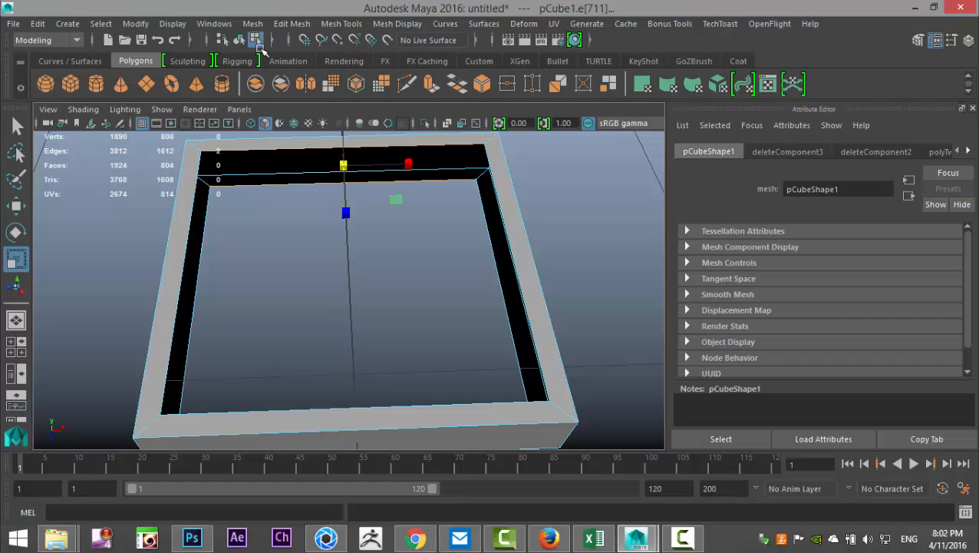
click(252, 24)
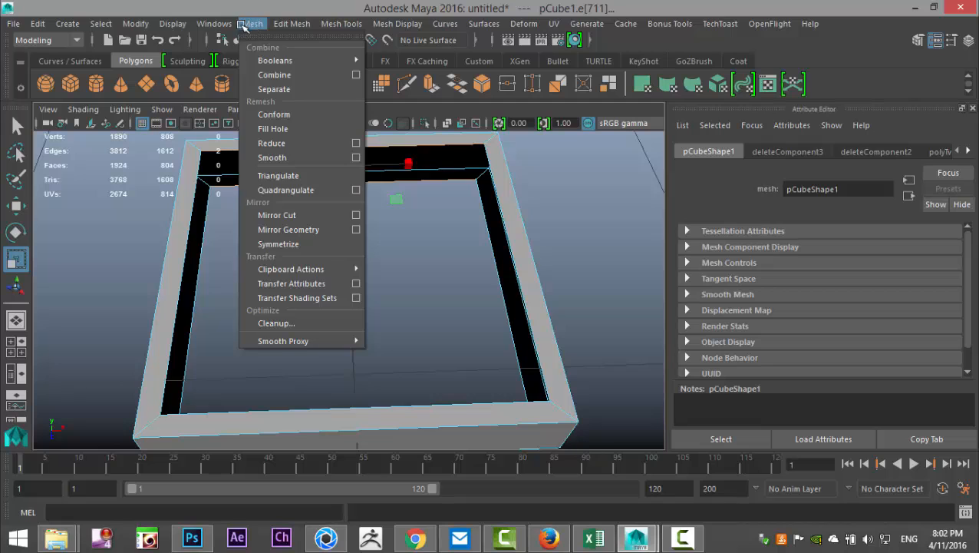
mouse_move(286, 32)
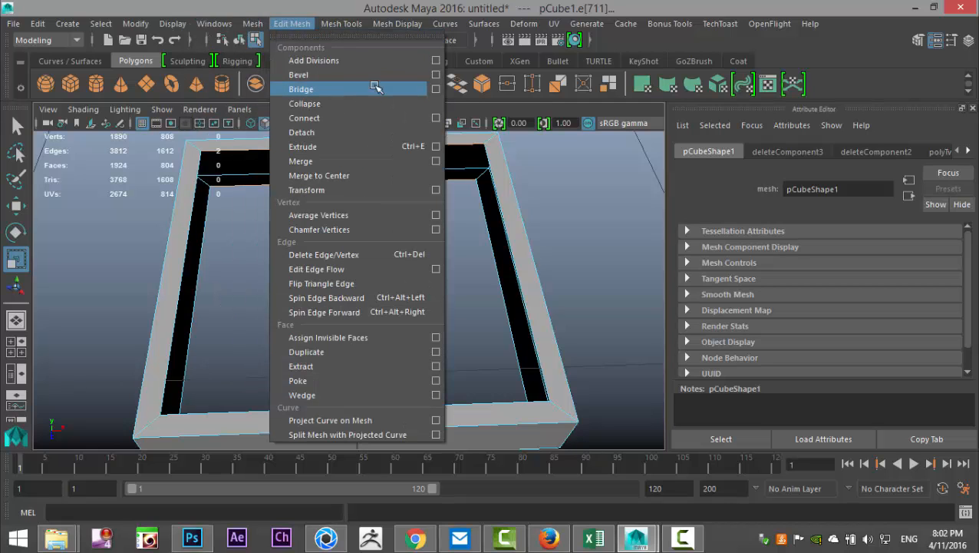
click(435, 89)
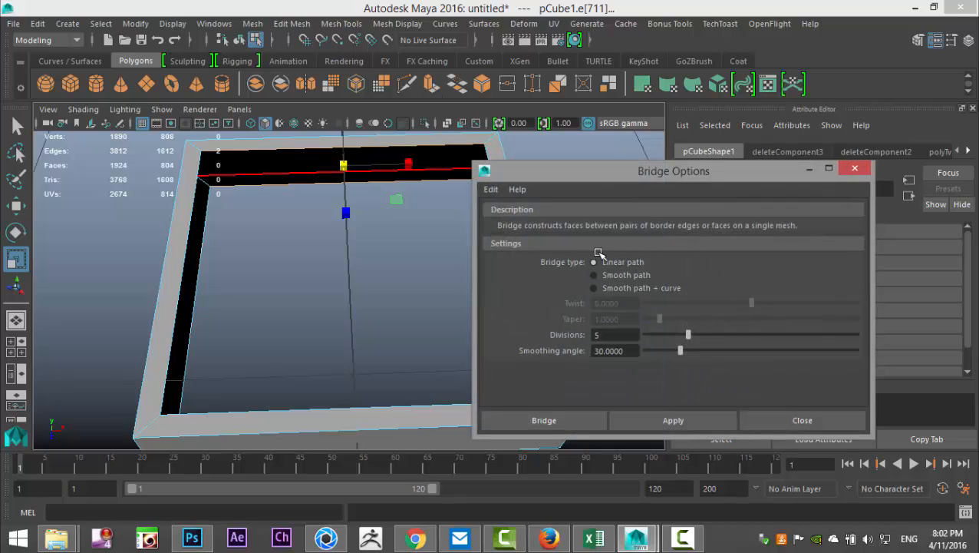
drag(614, 334, 537, 336)
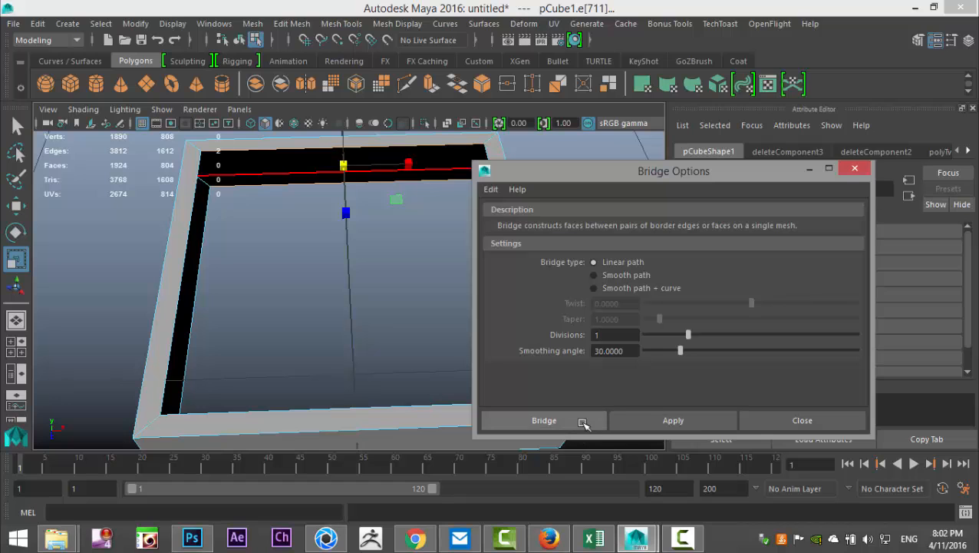
click(544, 420)
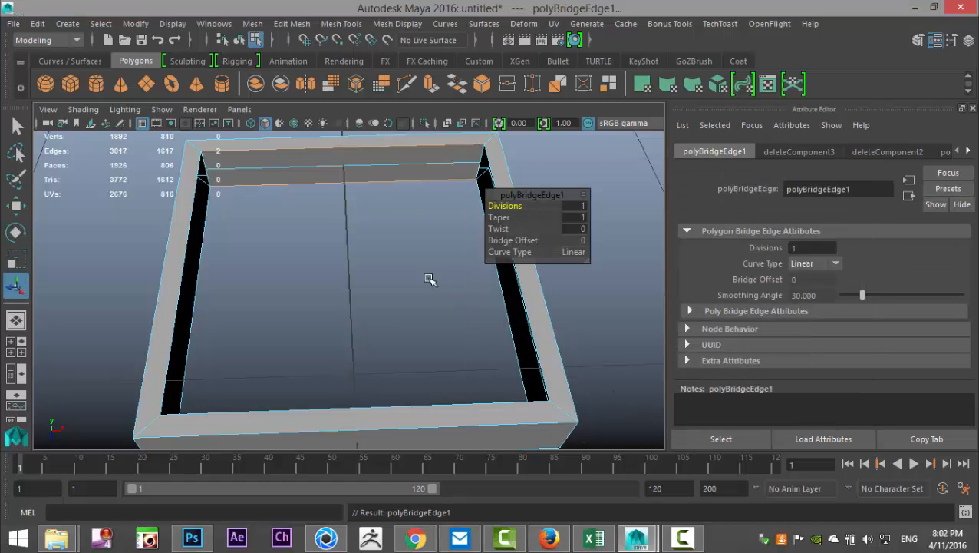
Bridge the upper and lower inner edges on two more open sides of the frame with the same settings
alt+drag(389, 261, 289, 205)
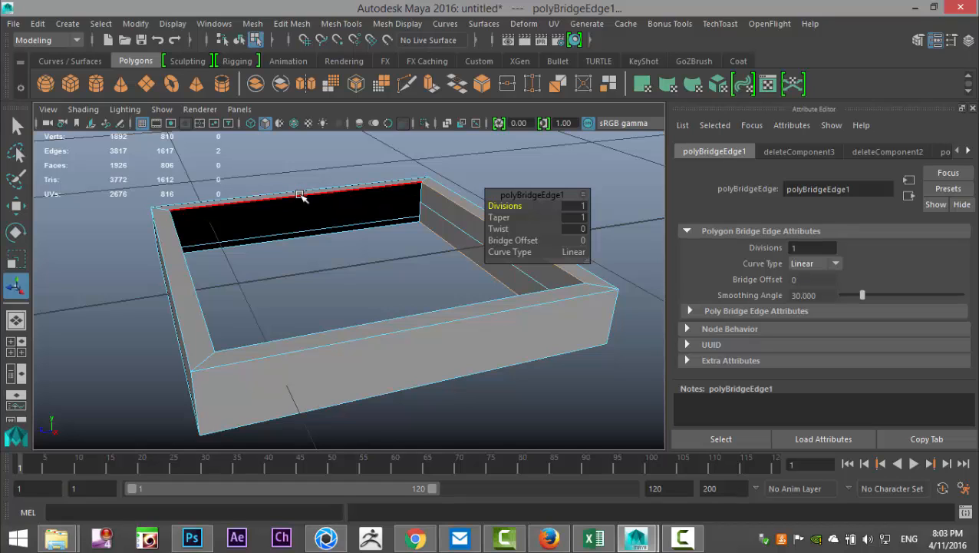
click(305, 196)
shift+click(307, 238)
key(g)
alt+drag(399, 284, 185, 297)
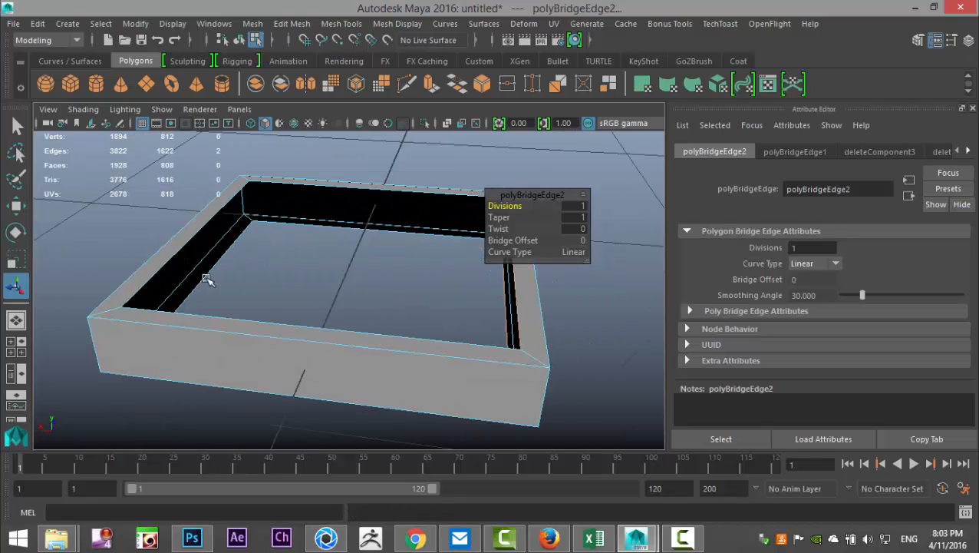
click(324, 188)
shift+click(328, 233)
key(g)
Bridge the inner edges on the frame's last open side and return to object selection
alt+drag(353, 274, 248, 295)
click(325, 175)
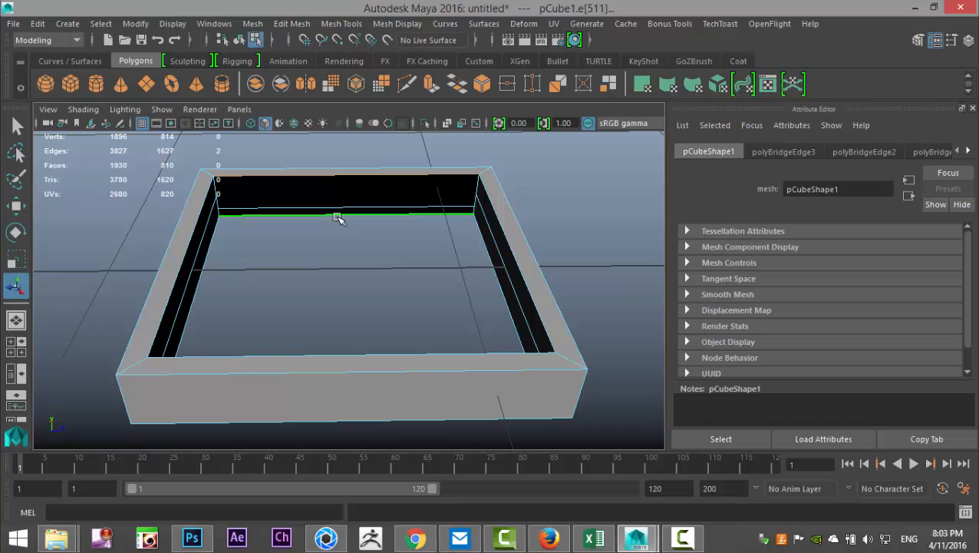
shift+click(338, 218)
key(g)
alt+drag(356, 266, 519, 372)
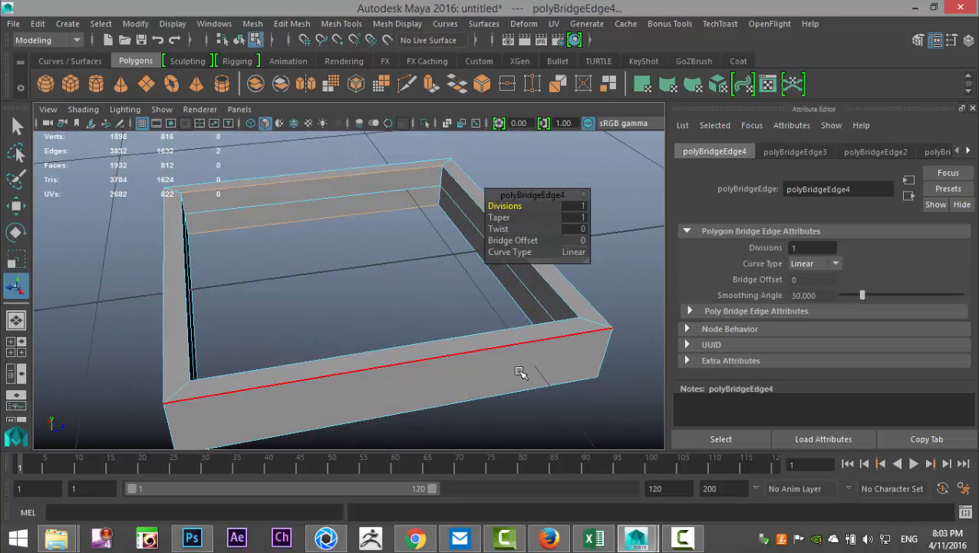
click(586, 408)
right_drag(574, 138, 637, 117)
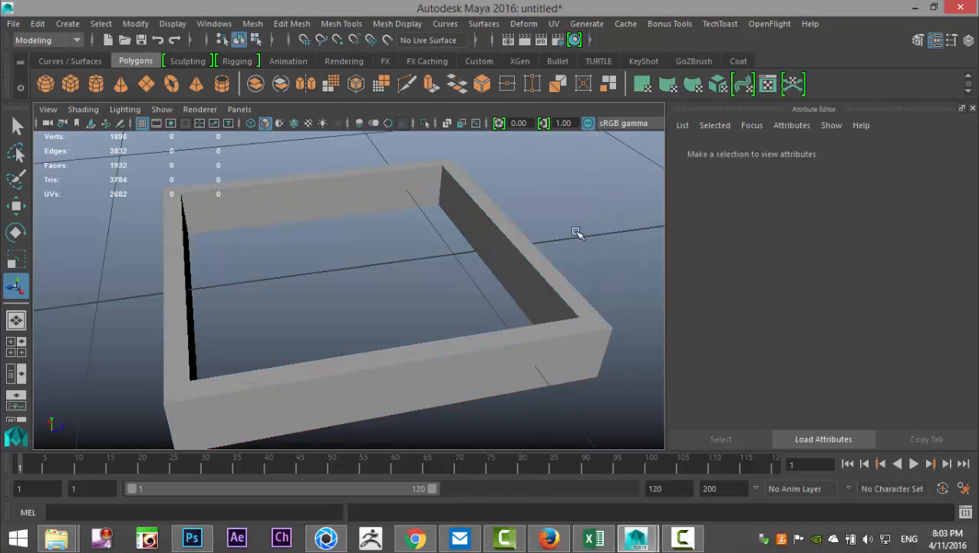
Select the whole frame and move it horizontally over the hat's brim beside the crown
click(549, 348)
scroll(531, 350, down, 8)
scroll(503, 375, down, 2)
alt+drag(485, 395, 462, 428)
key(w)
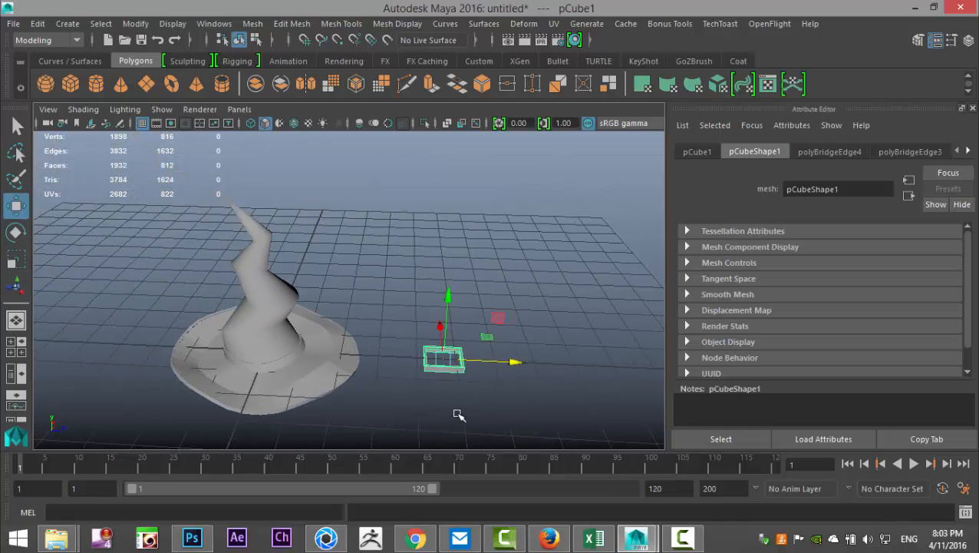
drag(522, 362, 391, 377)
Rotate the frame upright so its opening faces outward from the hat, and raise it above the brim
key(e)
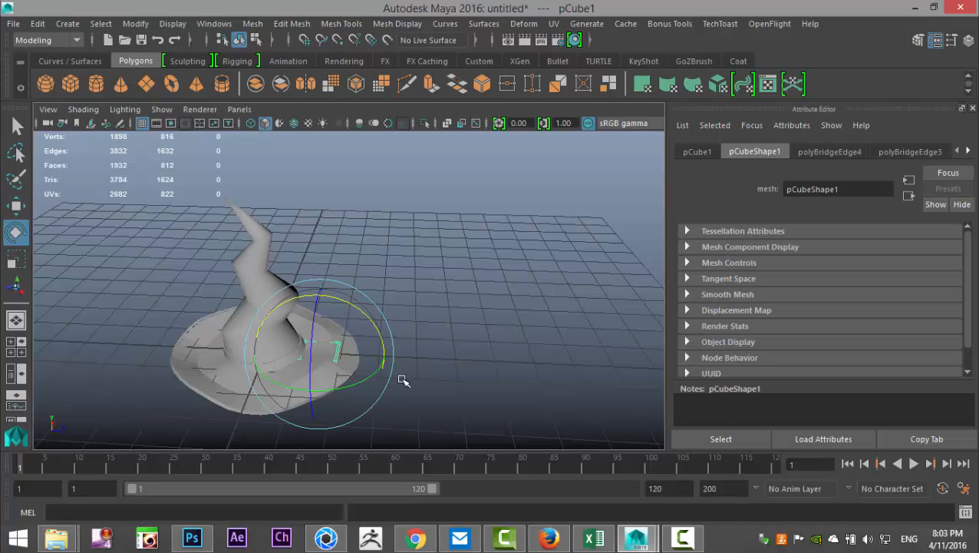
drag(347, 303, 418, 376)
key(w)
drag(321, 284, 326, 261)
scroll(393, 356, up, 4)
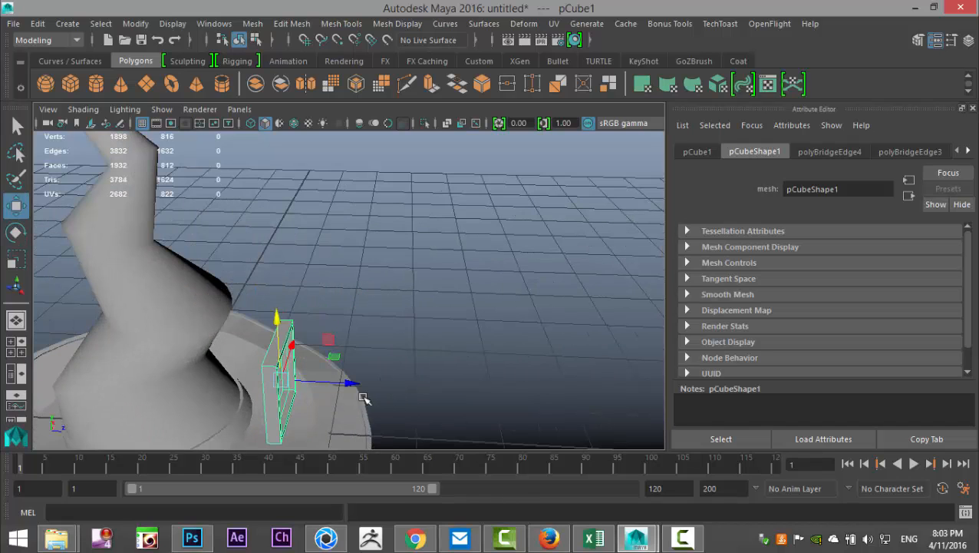
alt+drag(397, 320, 402, 364)
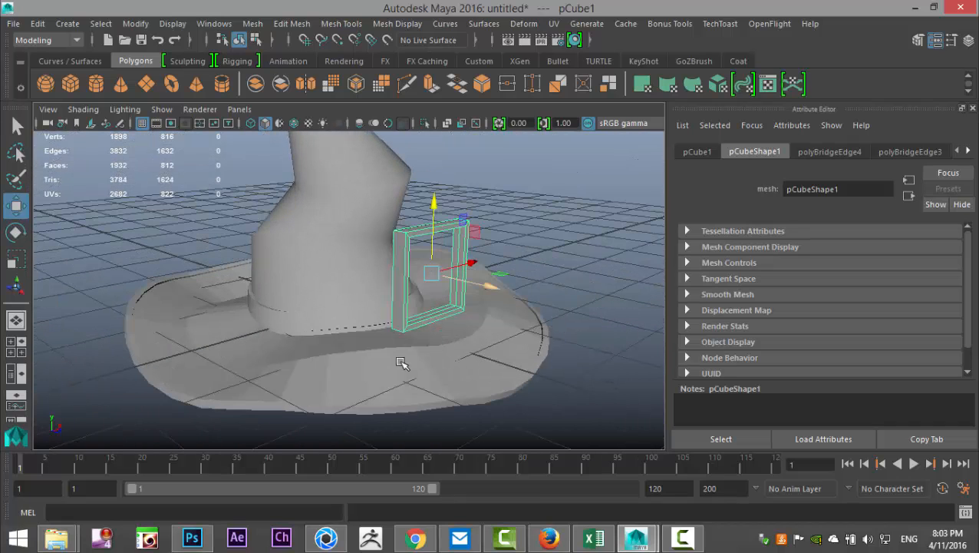
Smooth the hat mesh with one division level and deselect it
click(288, 377)
click(252, 24)
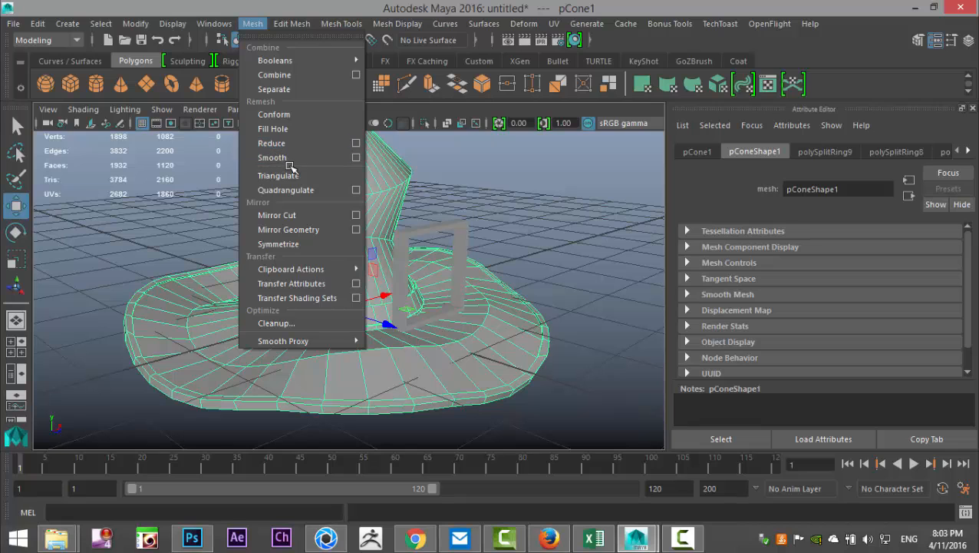
click(292, 159)
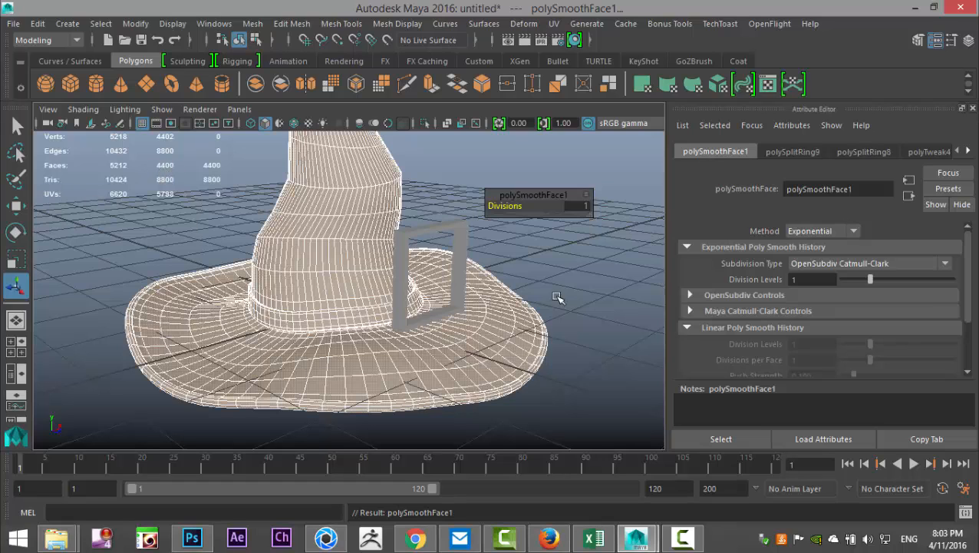
click(583, 269)
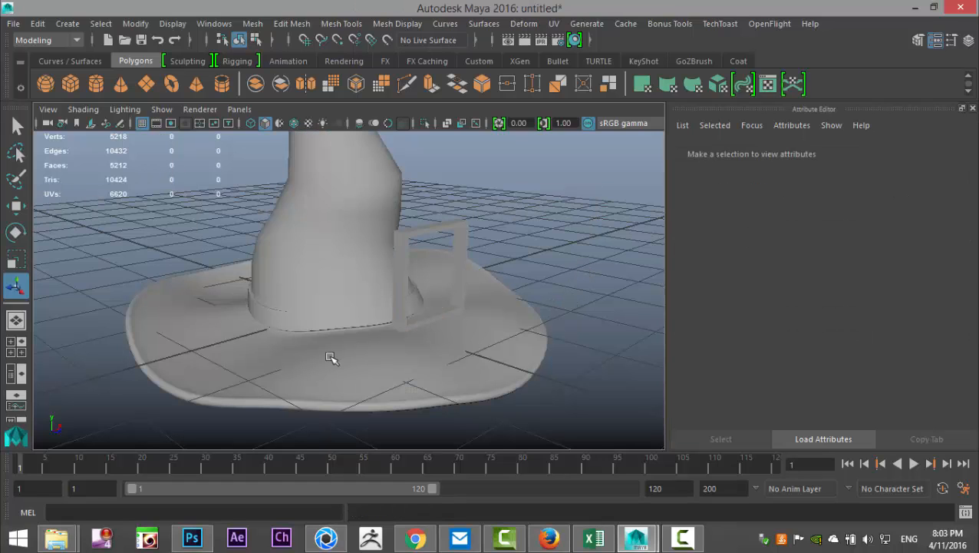
Scale the buckle down uniformly to about hatband size and move it down and in against the band
click(428, 231)
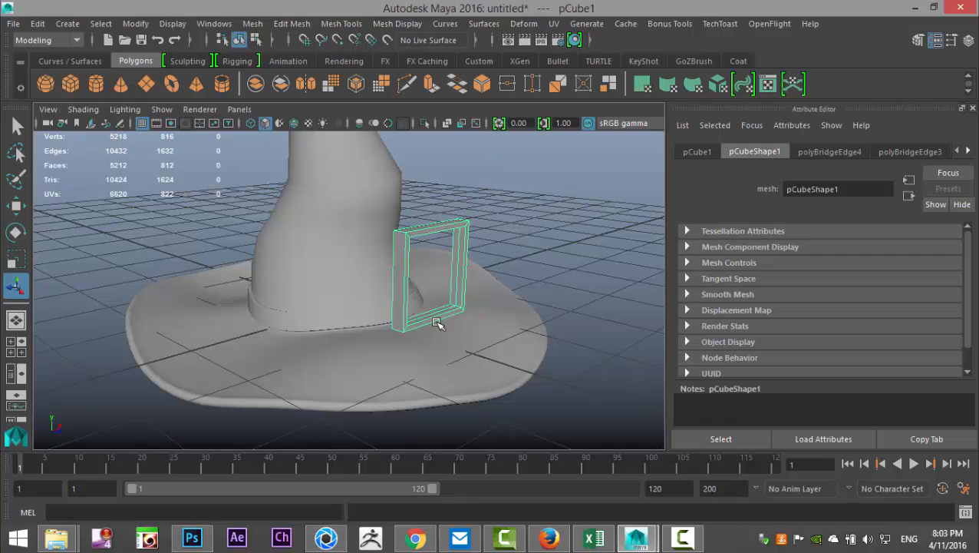
key(r)
drag(435, 277, 393, 289)
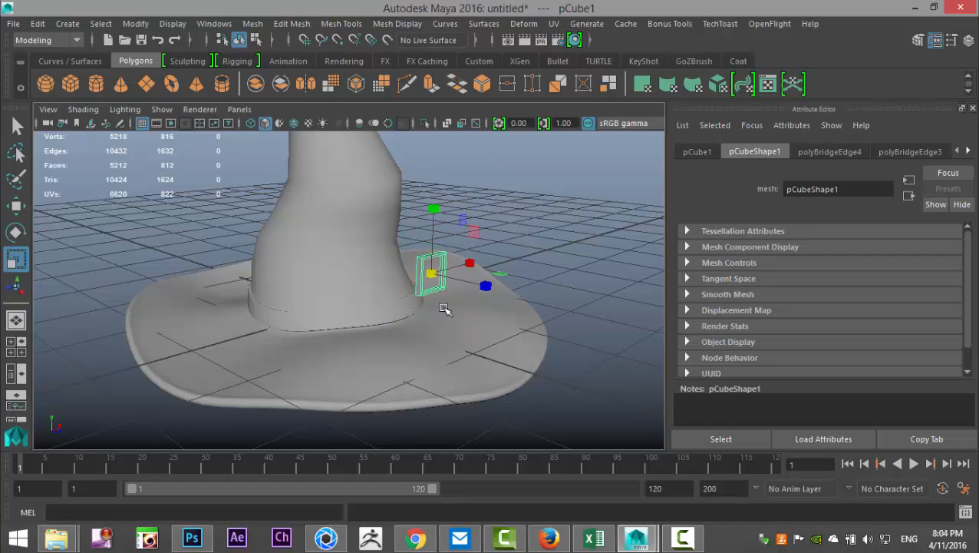
key(w)
drag(435, 202, 435, 246)
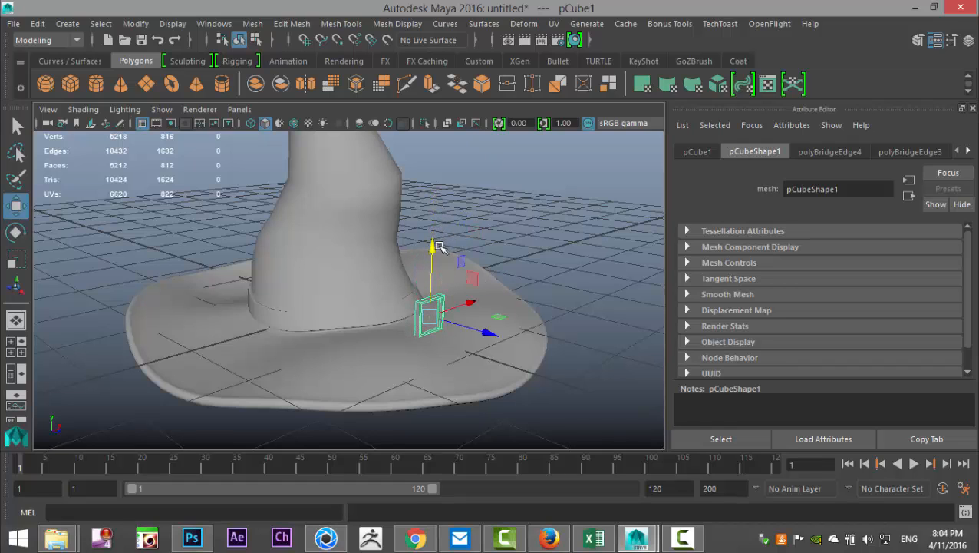
drag(486, 336, 455, 326)
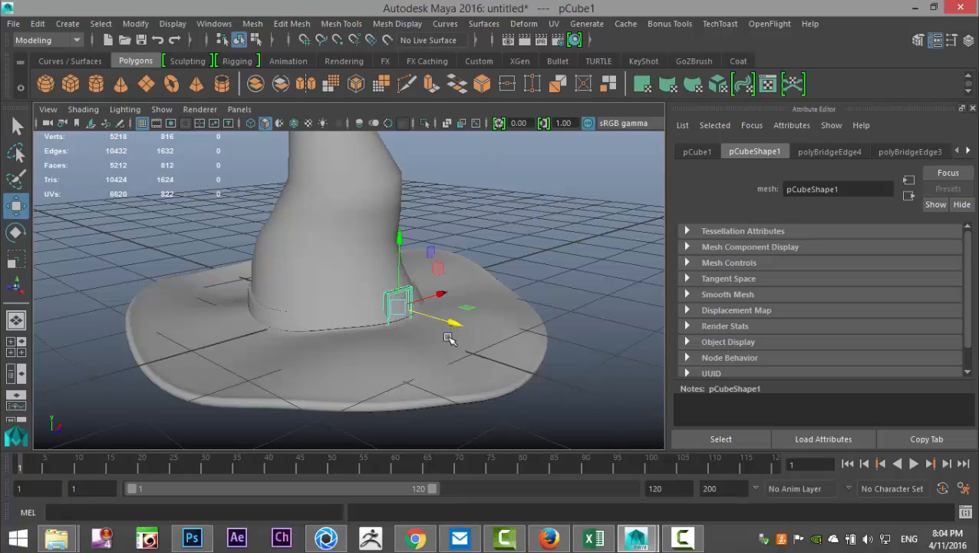
Tilt the buckle to follow the slope of the hatband and scale it down slightly
key(f)
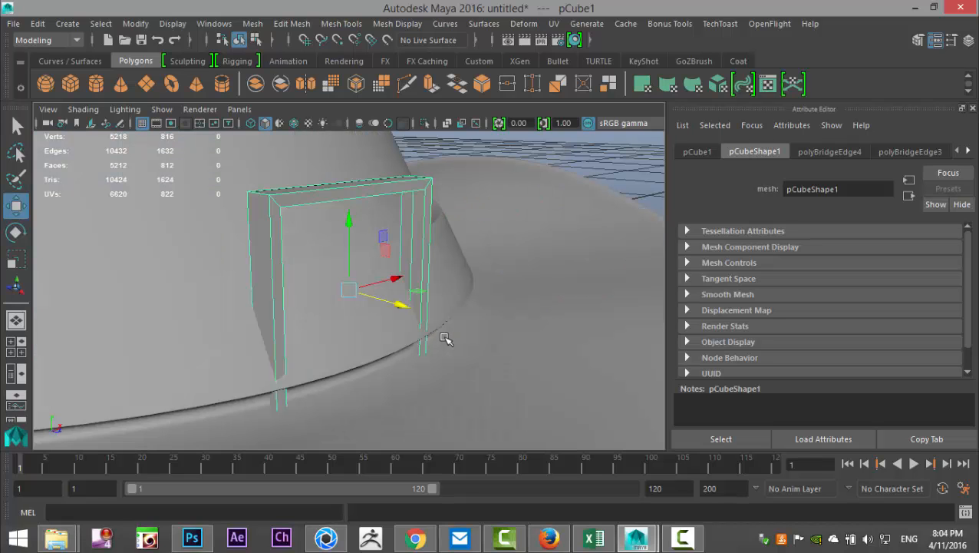
mouse_move(425, 363)
alt+mouse_down()
mouse_move(457, 346)
mouse_move(466, 357)
mouse_move(443, 369)
alt+mouse_up()
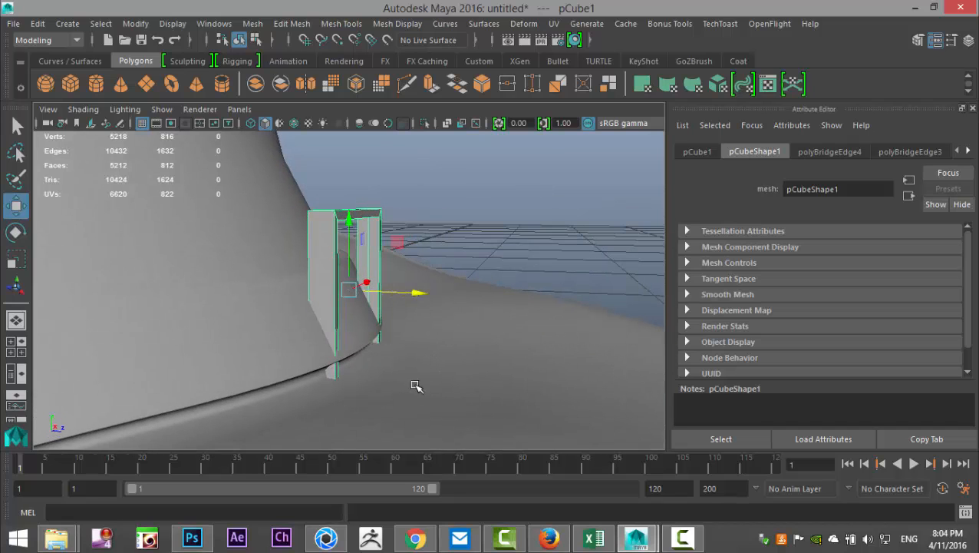
key(e)
drag(407, 269, 386, 234)
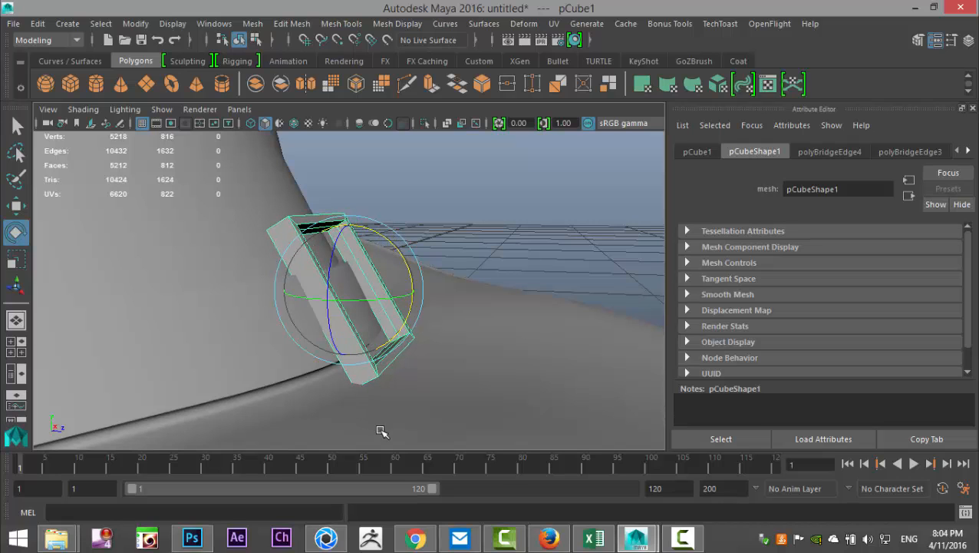
key(r)
drag(349, 291, 307, 284)
Lower the buckle slightly onto the hatband and fine-tune its tilt and height
key(w)
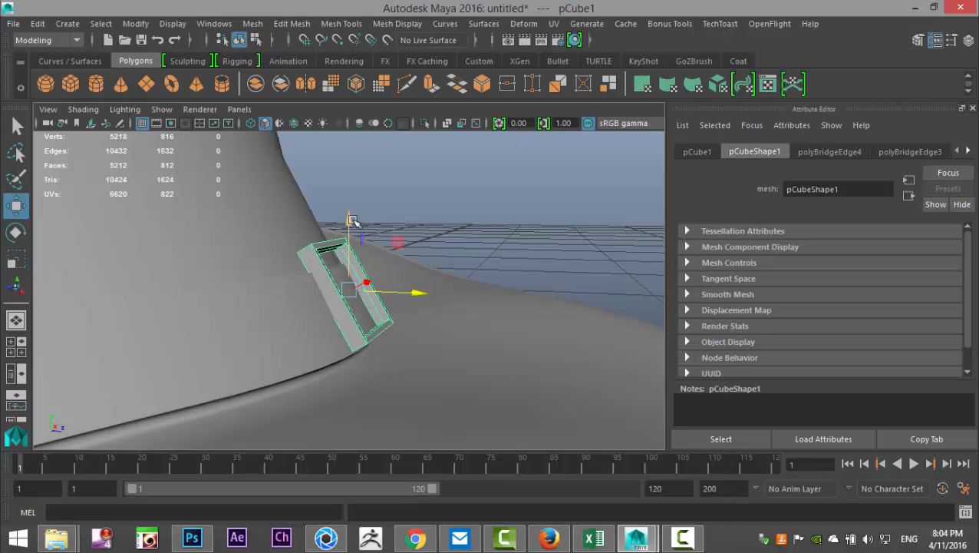
drag(350, 219, 351, 228)
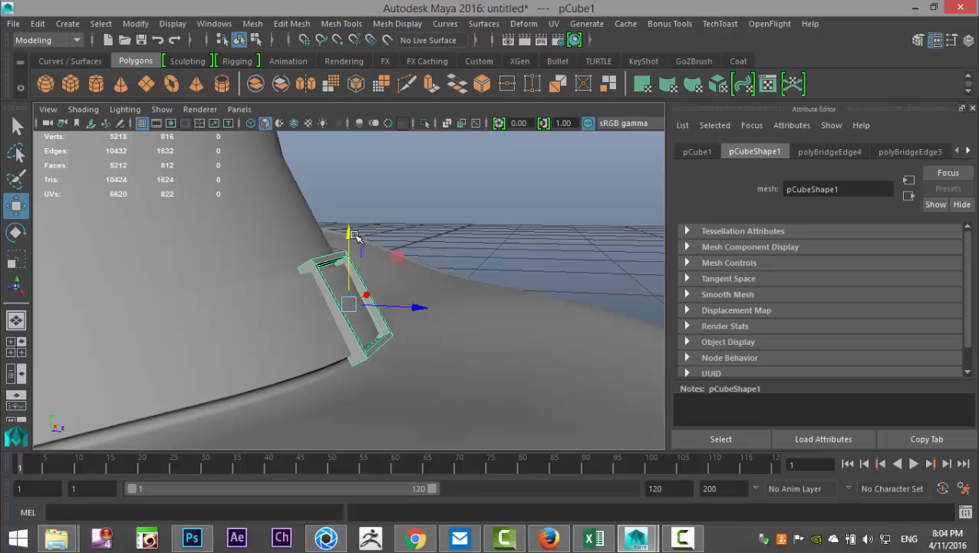
key(e)
drag(392, 262, 397, 264)
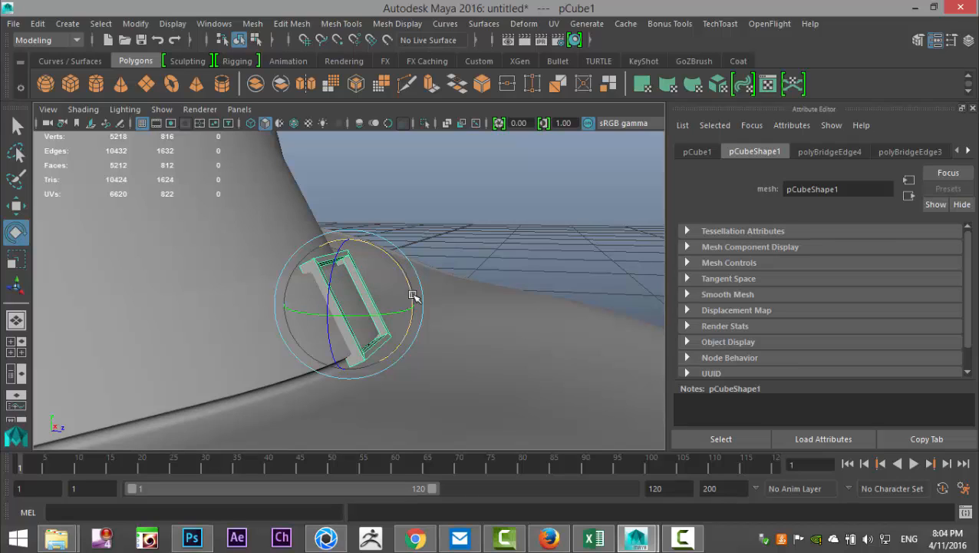
key(w)
drag(350, 230, 353, 232)
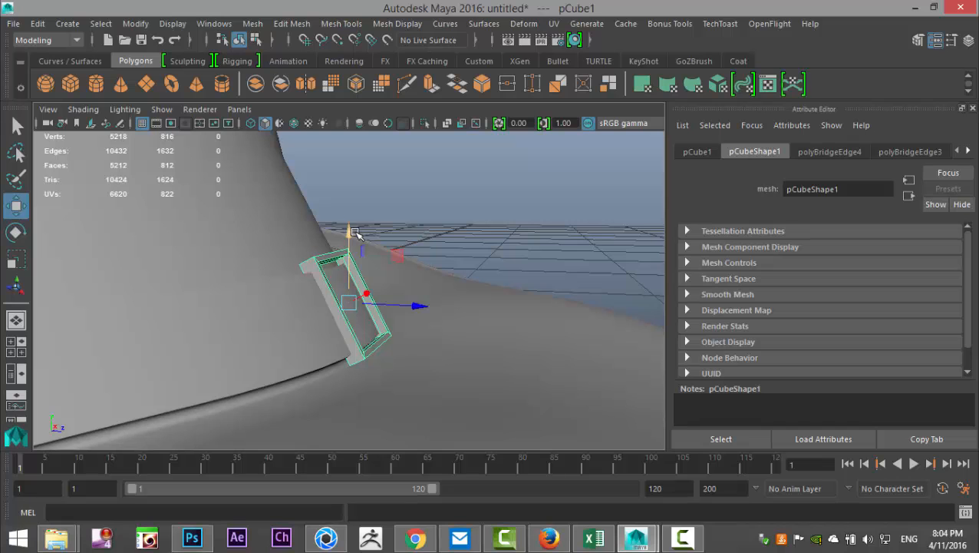
Check the buckle from the front and side, and nudge its height and depth so it fits around the hatband
scroll(406, 345, down, 3)
alt+drag(443, 383, 337, 387)
scroll(337, 403, down, 5)
scroll(337, 414, up, 5)
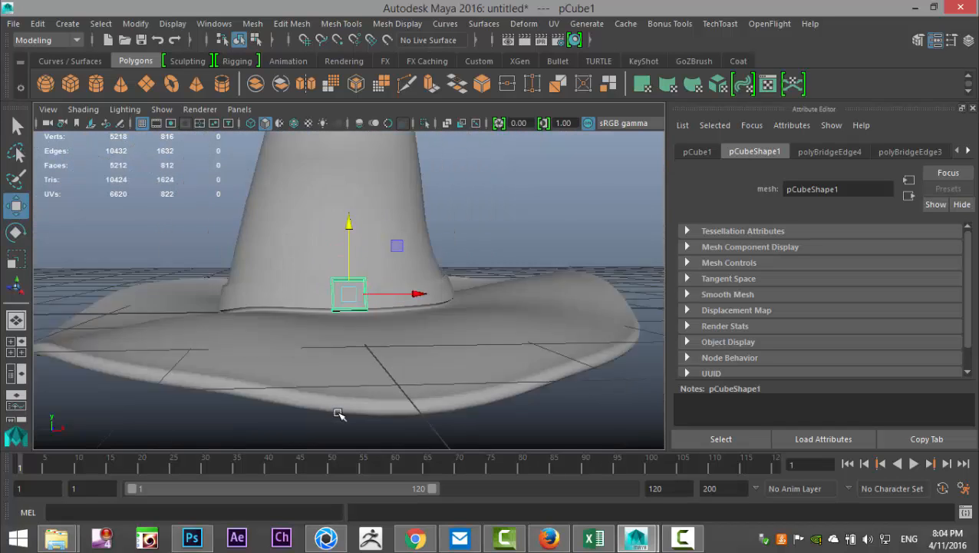
scroll(334, 392, down, 3)
alt+drag(335, 392, 431, 382)
scroll(348, 436, up, 5)
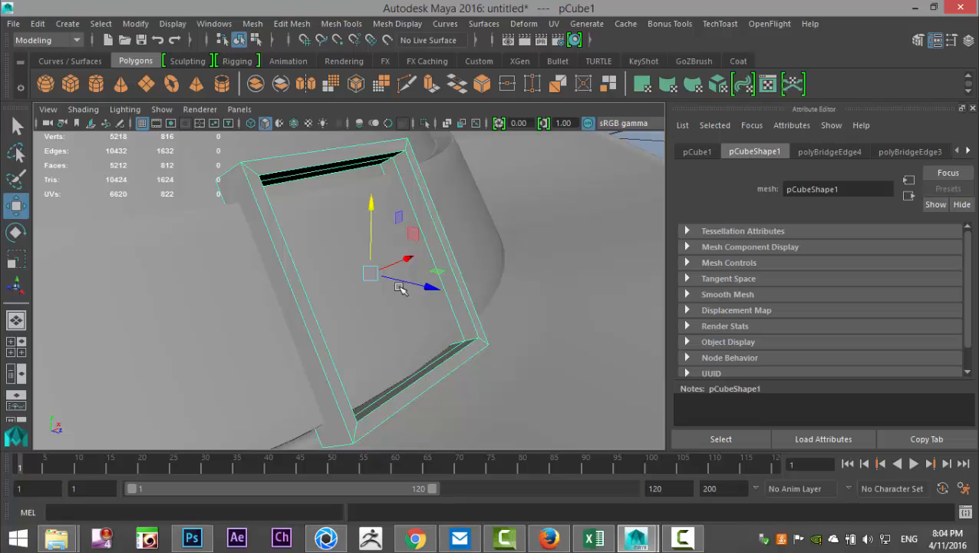
drag(376, 201, 379, 214)
drag(432, 299, 438, 300)
Select the four hatband faces framed by the buckle
click(333, 228)
scroll(339, 228, down, 5)
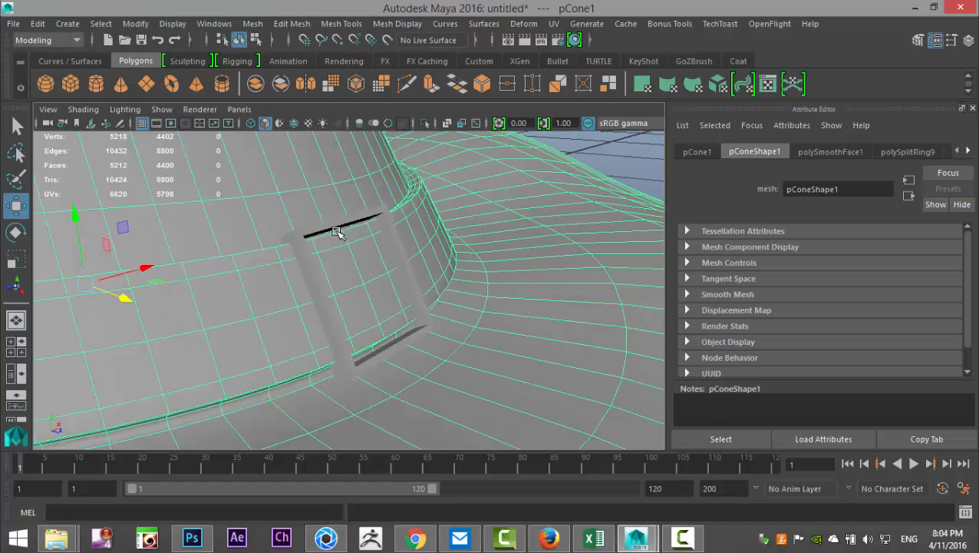
alt+drag(386, 336, 337, 354)
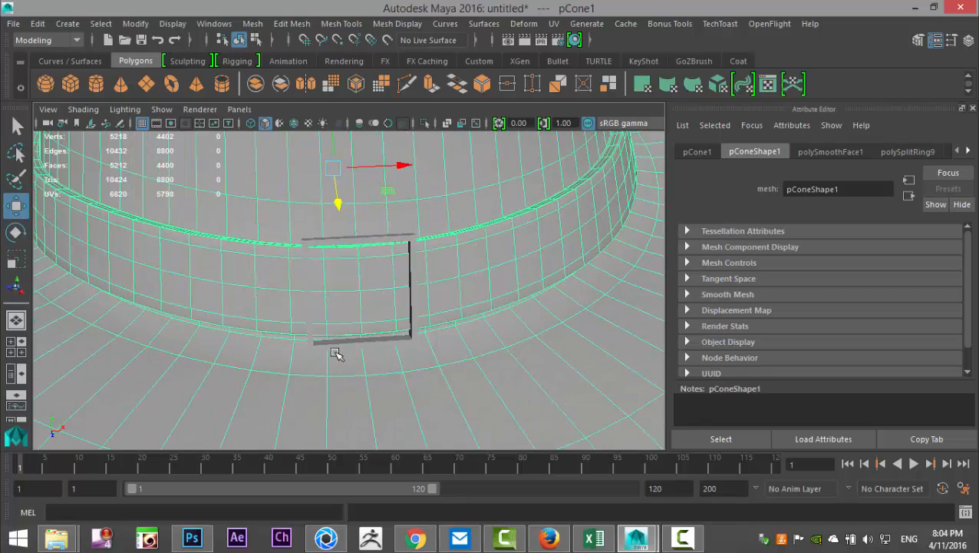
scroll(340, 352, up, 4)
right_drag(342, 263, 347, 175)
click(339, 272)
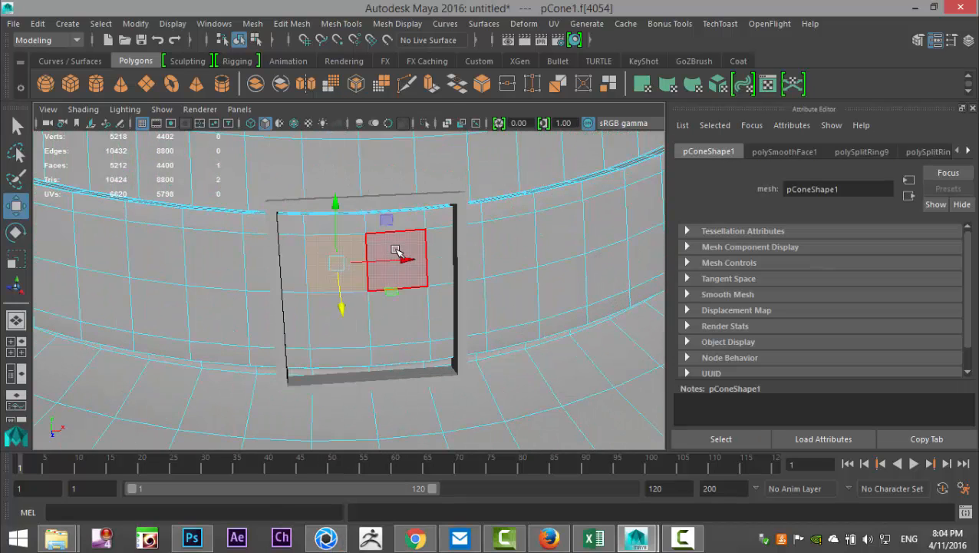
shift+click(399, 258)
shift+click(406, 327)
shift+click(331, 342)
shift+click(334, 343)
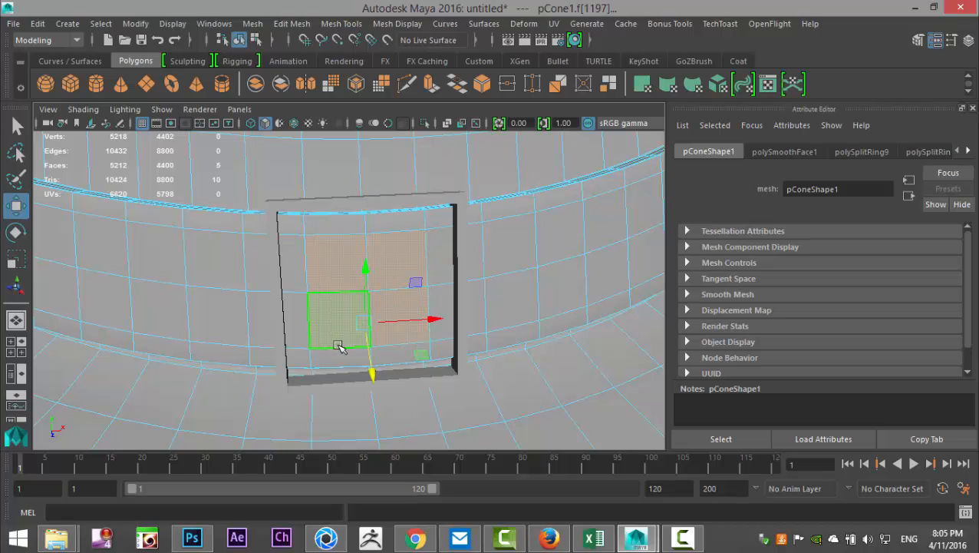
Turn on soft selection, shrink its falloff to the buckle opening, and pull the selected hatband faces outward into a bulge
right_drag(339, 347, 339, 347)
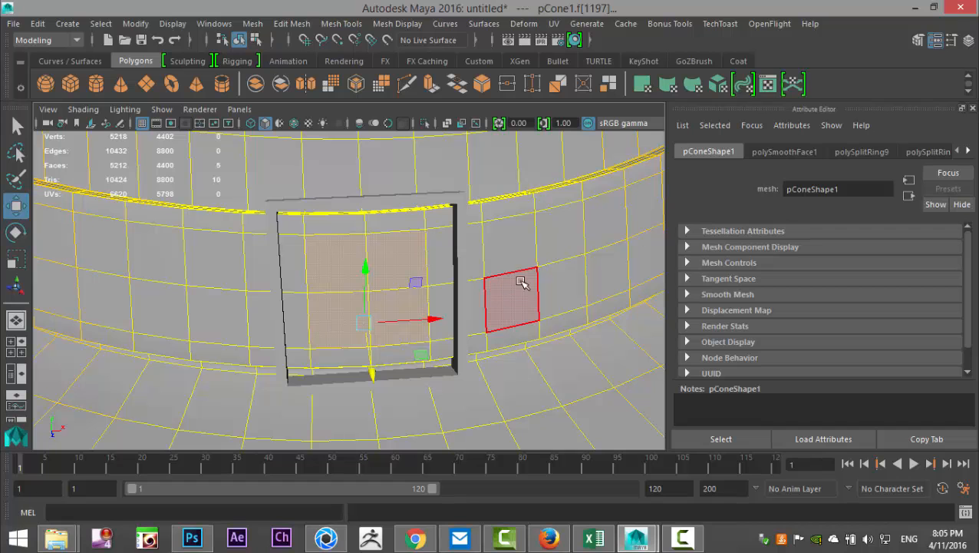
scroll(336, 314, down, 6)
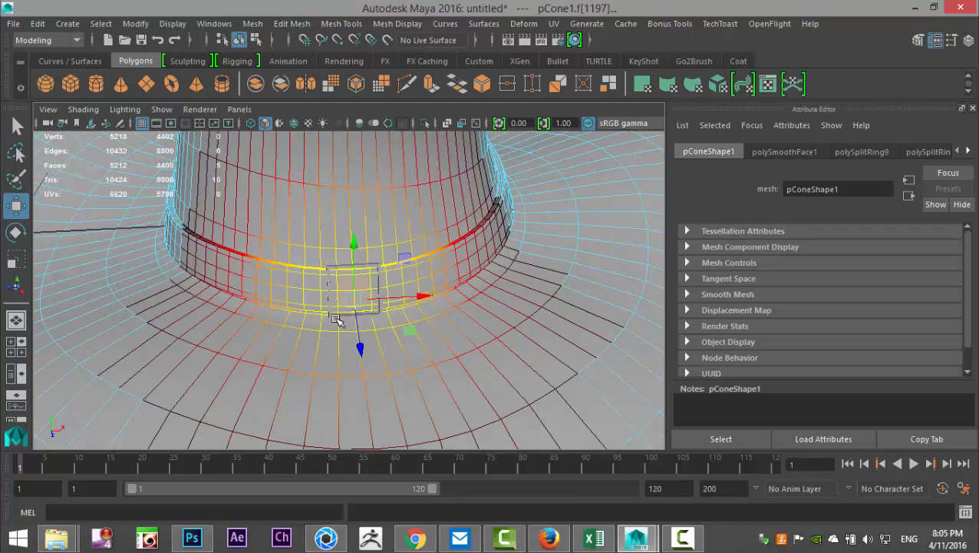
key(b)
drag(359, 284, 223, 311)
key(f)
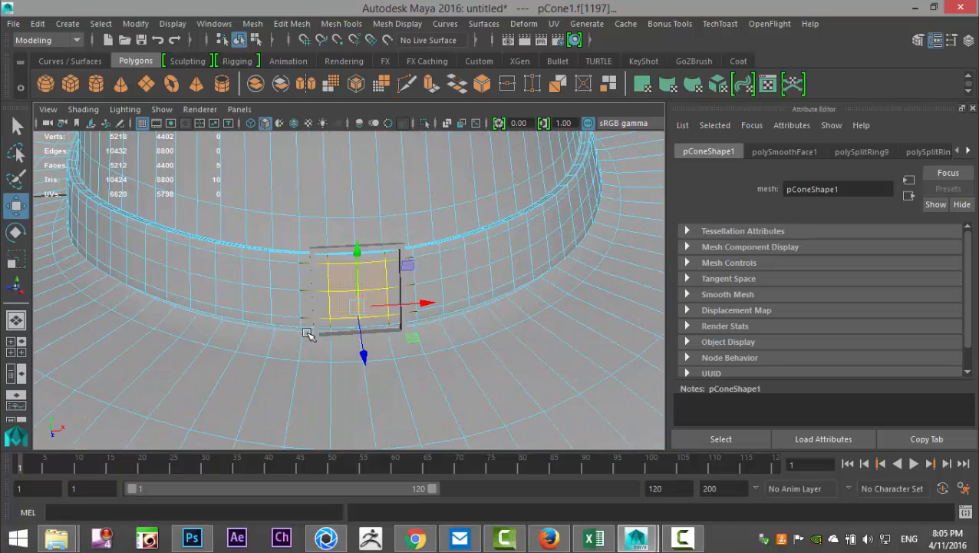
drag(370, 368, 448, 340)
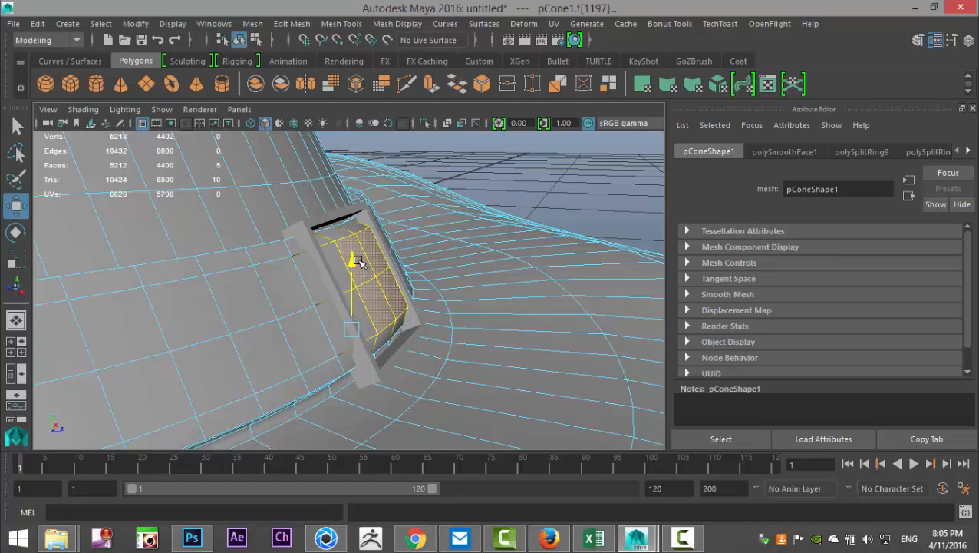
click(547, 163)
Examine the bulged hatband, the buckle and the brim from several angles and distances
alt+drag(547, 163, 476, 321)
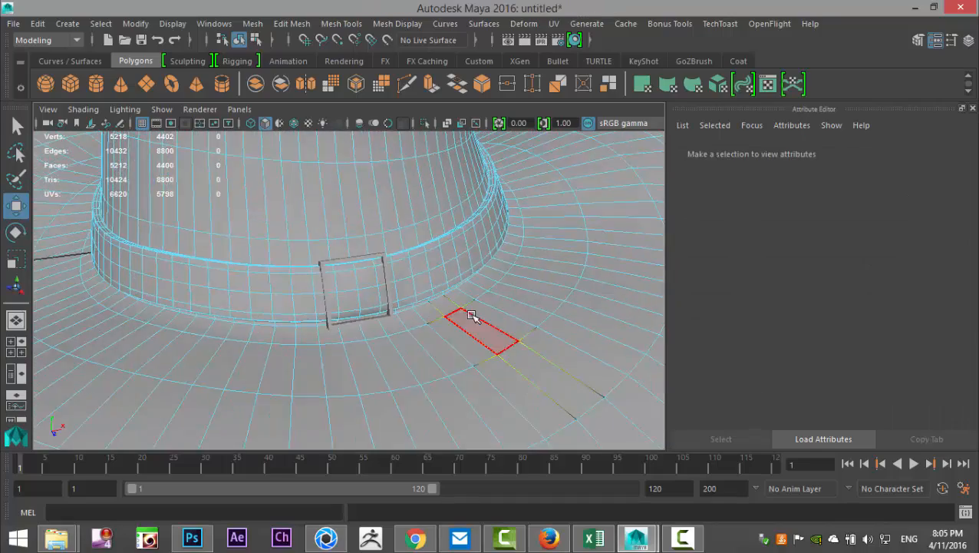
scroll(470, 342, down, 9)
scroll(458, 386, up, 3)
alt+drag(464, 416, 456, 415)
scroll(484, 402, up, 5)
mouse_move(423, 370)
alt+mouse_down()
mouse_move(470, 358)
mouse_move(433, 376)
alt+mouse_up()
alt+middle_drag(433, 376, 495, 286)
scroll(487, 295, down, 5)
alt+drag(488, 395, 462, 407)
mouse_move(494, 355)
alt+mouse_down()
mouse_move(477, 400)
mouse_move(494, 363)
alt+mouse_up()
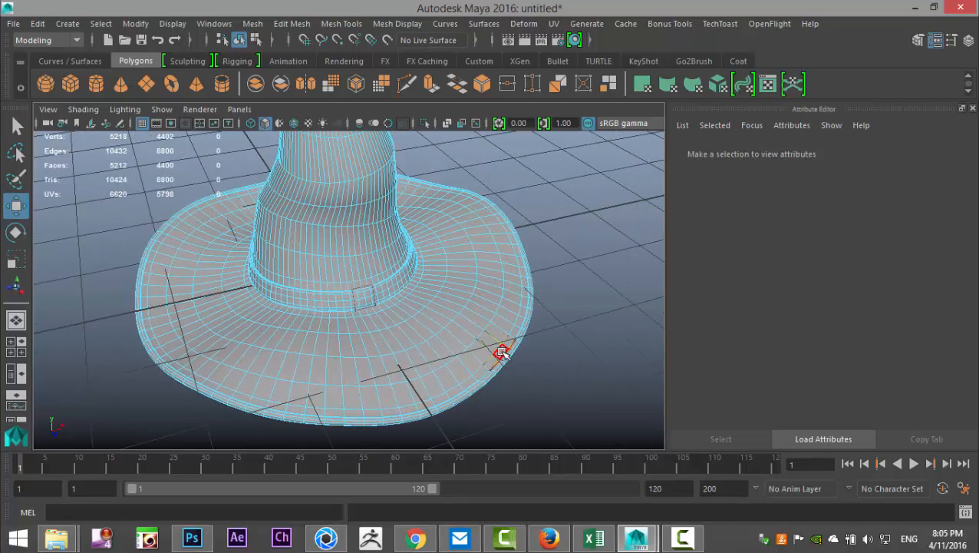
scroll(502, 352, up, 4)
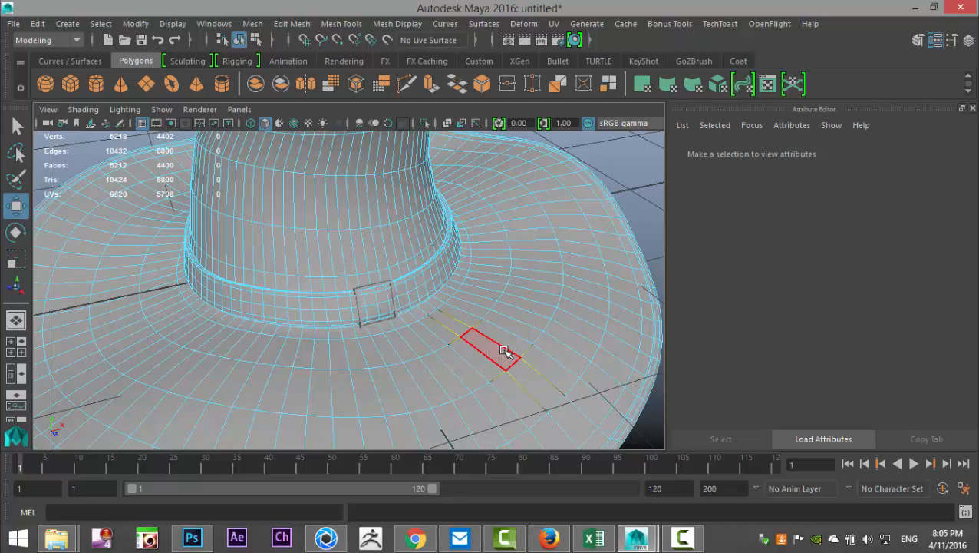
scroll(504, 351, down, 5)
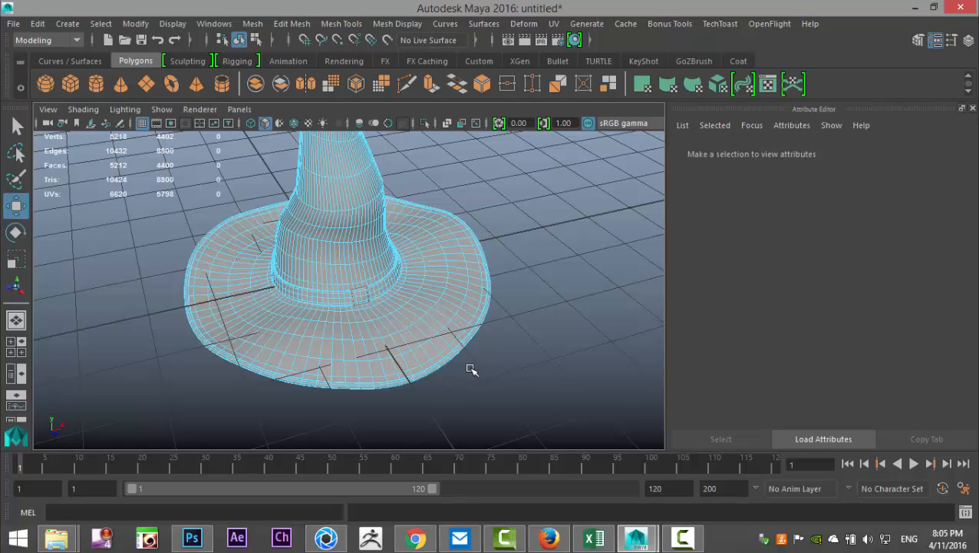
Select a face loop around the hatband and grow it until it covers the whole band, undoing the excess growth
scroll(471, 369, up, 8)
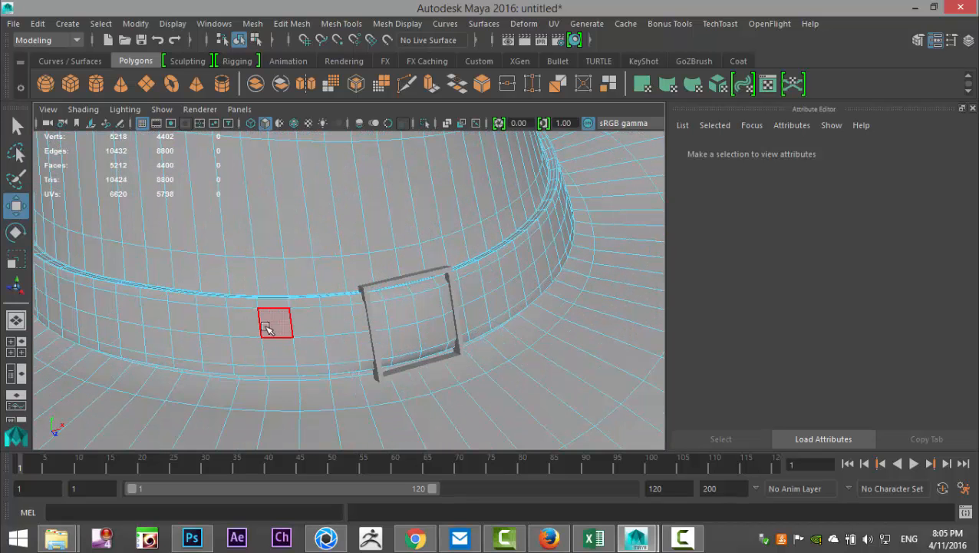
click(266, 327)
shift+double_click(238, 326)
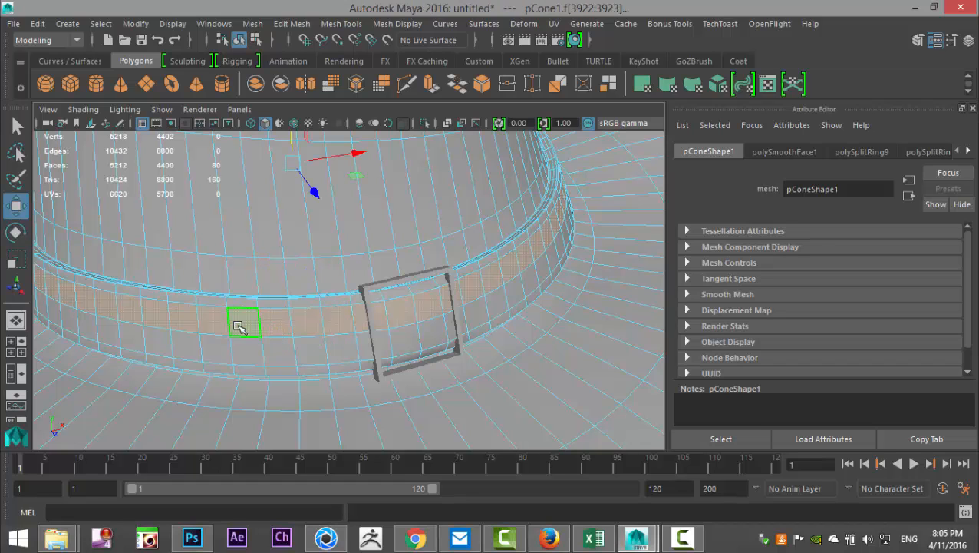
key(shift+period)
key(shift+period)
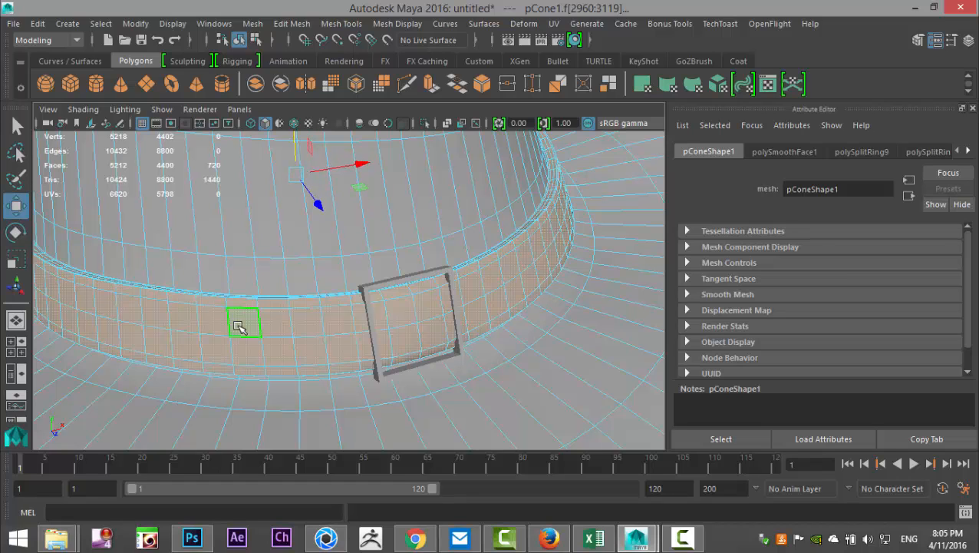
key(shift+period)
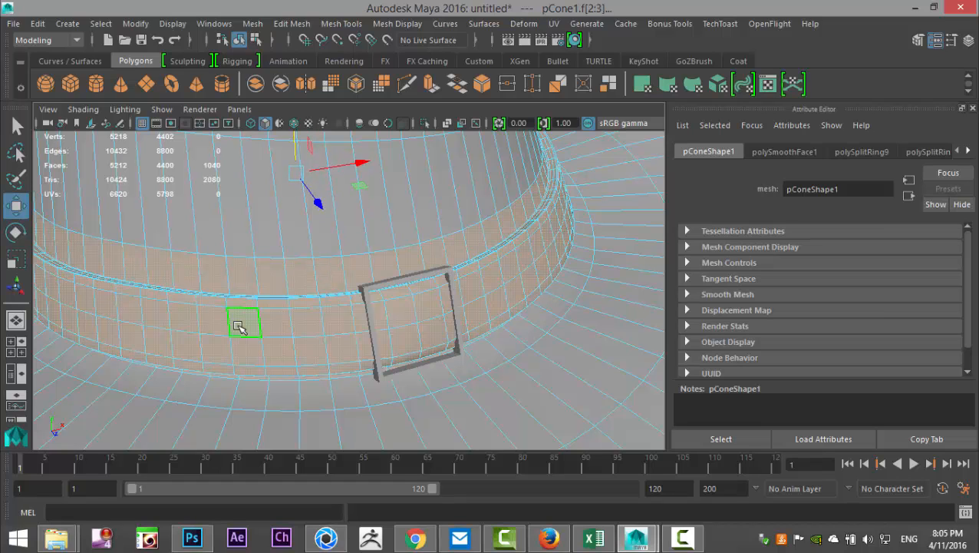
key(ctrl+z)
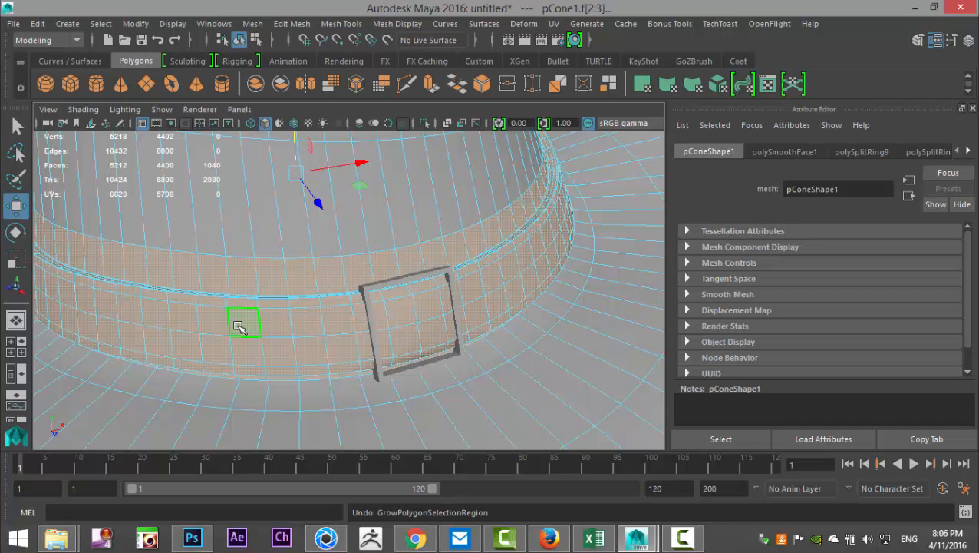
Assign a new Lambert material to the selected hatband faces and color it yellow
alt+drag(239, 327, 399, 399)
right_drag(320, 355, 311, 492)
click(422, 270)
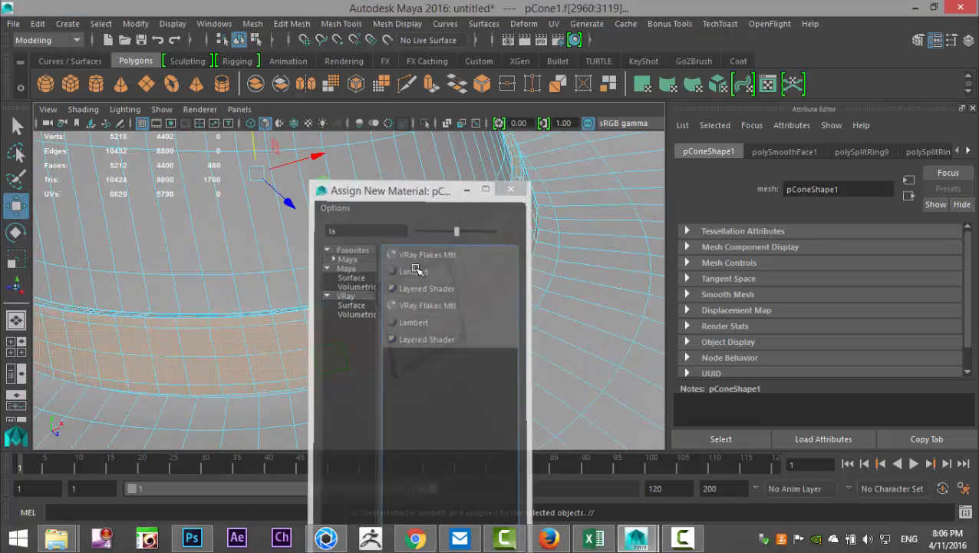
click(814, 316)
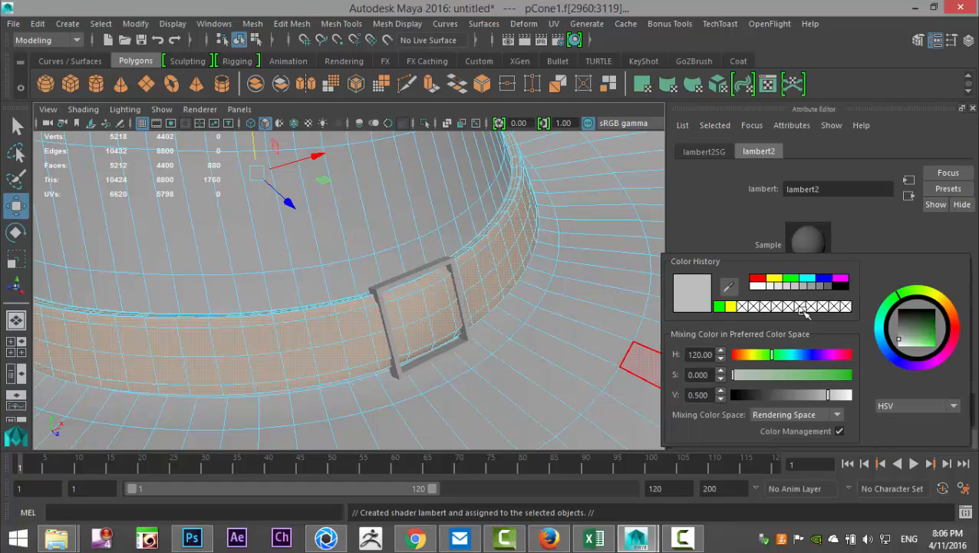
click(775, 279)
scroll(485, 321, down, 1)
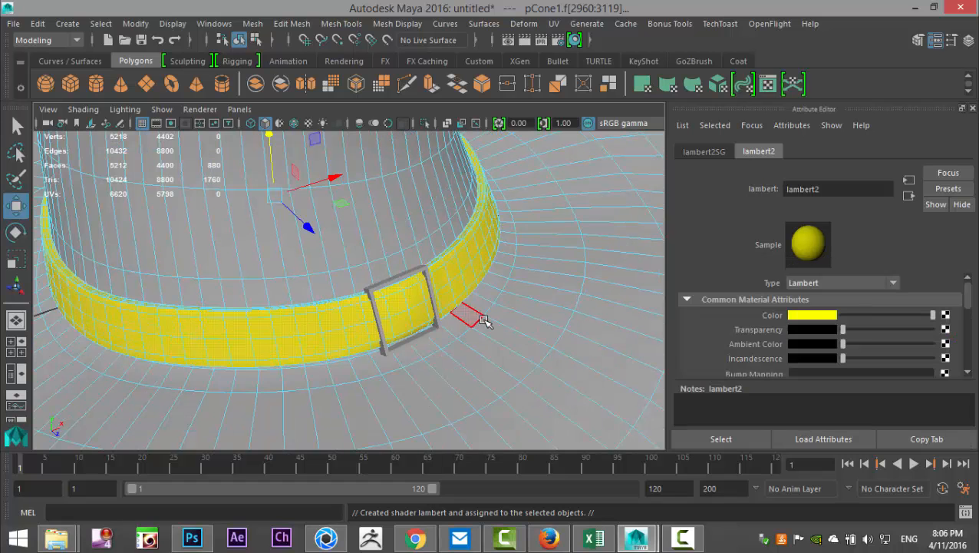
Return to object mode, select the buckle, and assign it a new Lambert material colored blue
scroll(481, 325, up, 4)
alt+drag(434, 314, 431, 295)
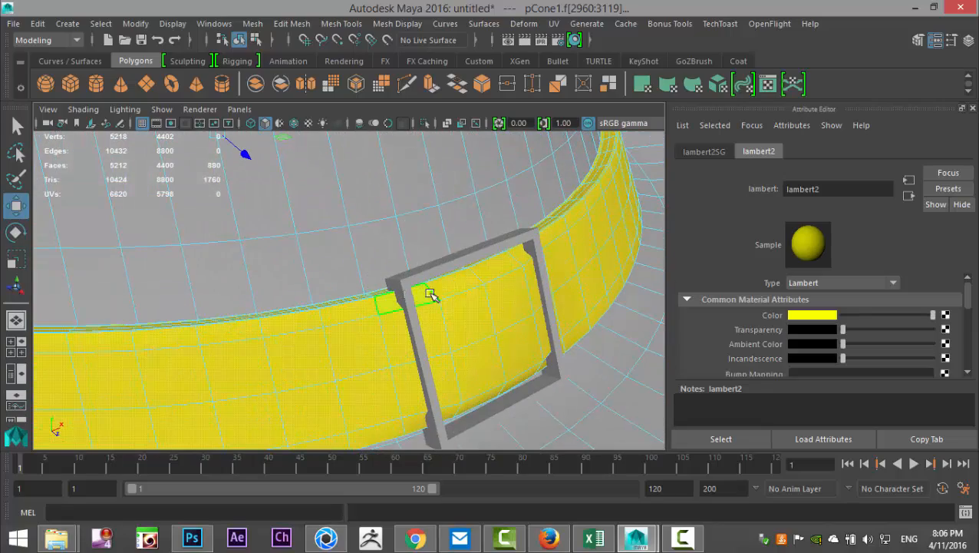
click(482, 262)
right_drag(542, 328, 605, 122)
click(539, 389)
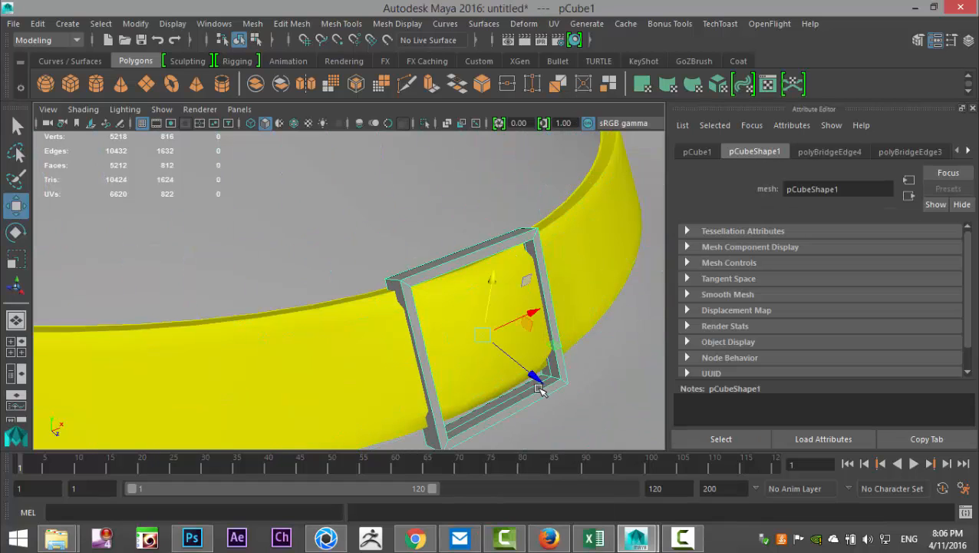
right_drag(545, 392, 517, 494)
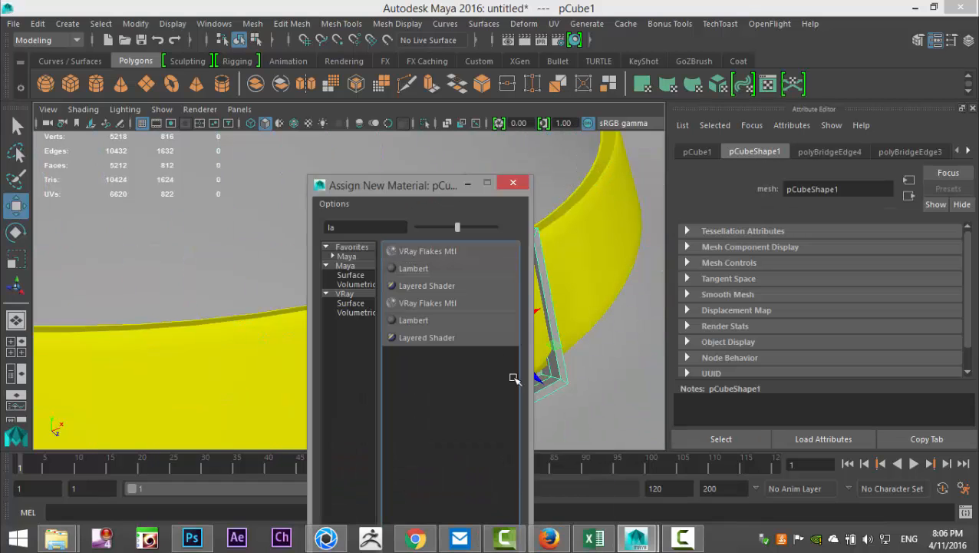
click(414, 269)
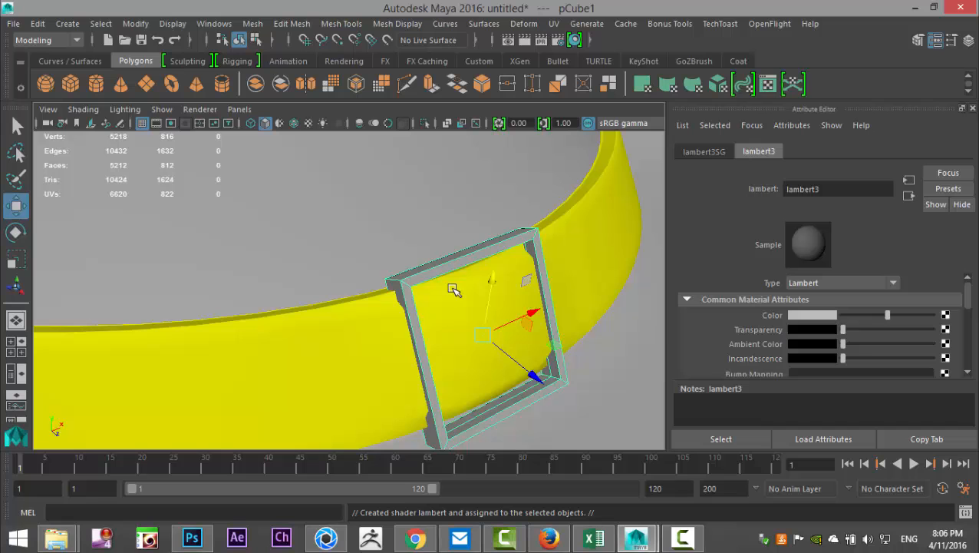
click(798, 316)
click(807, 283)
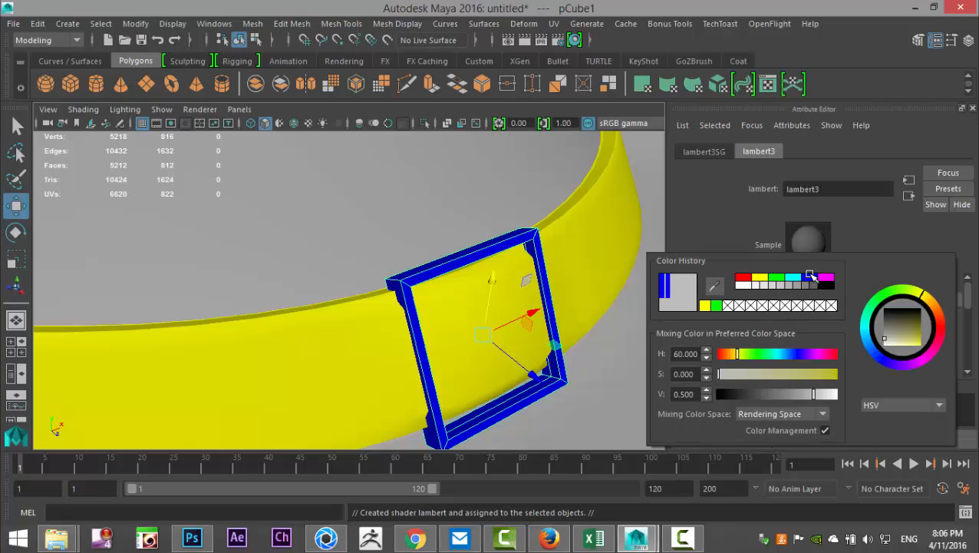
Select a face loop along the brim's outer rim and grow it to cover the whole rolled edge
scroll(444, 339, down, 5)
scroll(433, 366, up, 10)
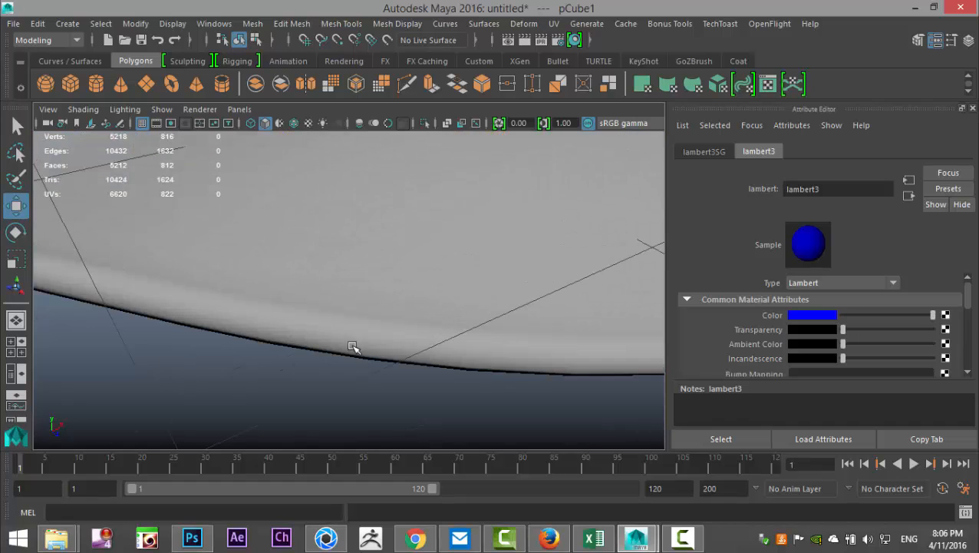
click(353, 346)
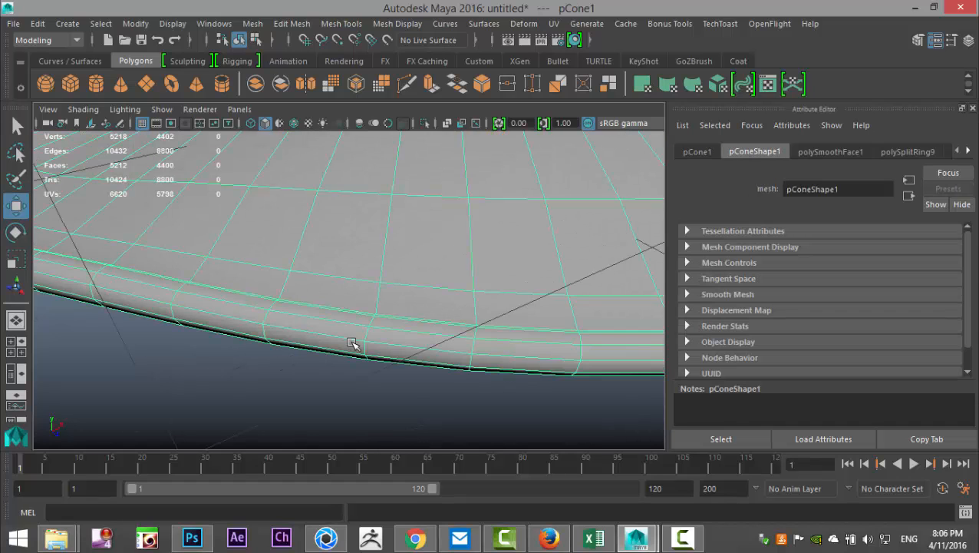
right_drag(344, 338, 343, 178)
click(347, 342)
double_click(276, 332)
key(shift+period)
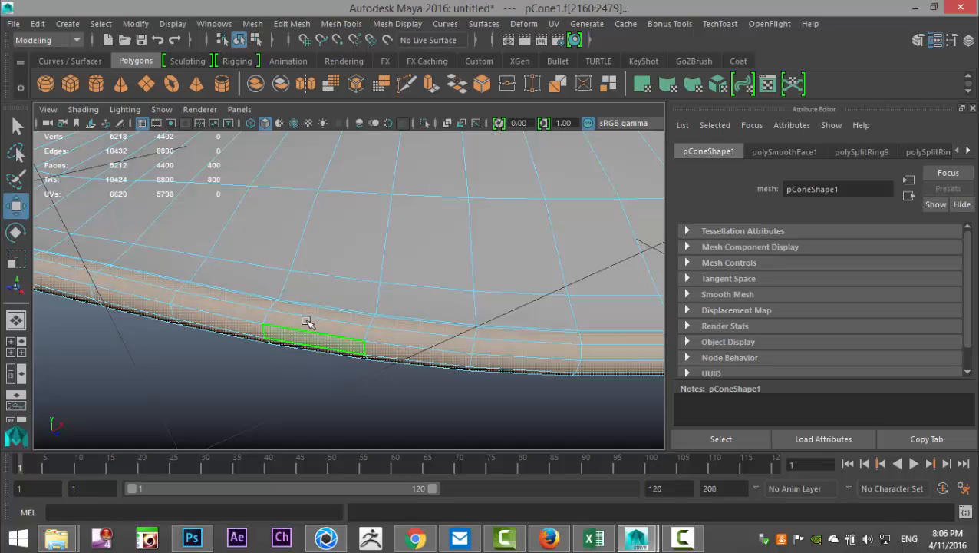
Assign a new Lambert material to the selected brim-edge faces and color it red
mouse_move(284, 306)
alt+mouse_down()
mouse_move(258, 323)
mouse_move(291, 271)
mouse_move(300, 315)
alt+mouse_up()
right_drag(197, 386, 228, 492)
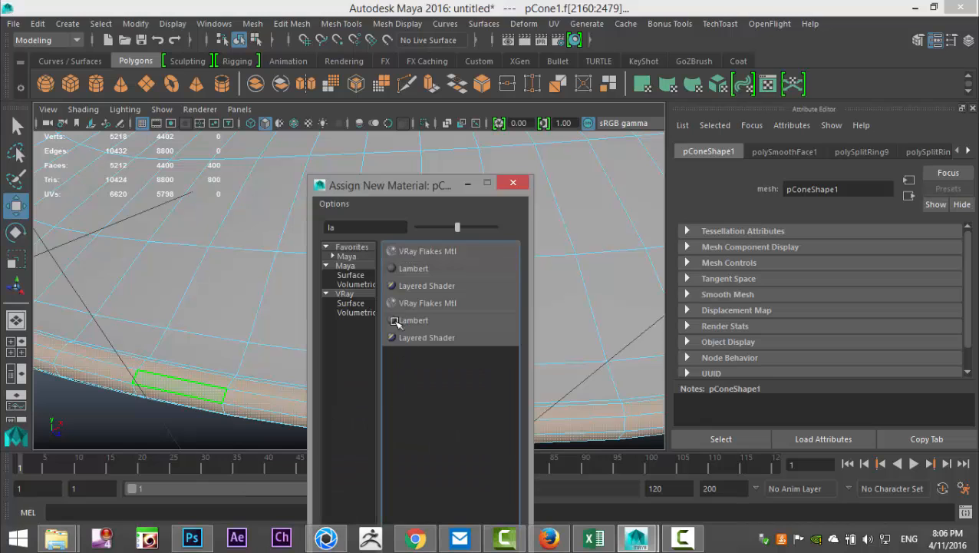
click(421, 268)
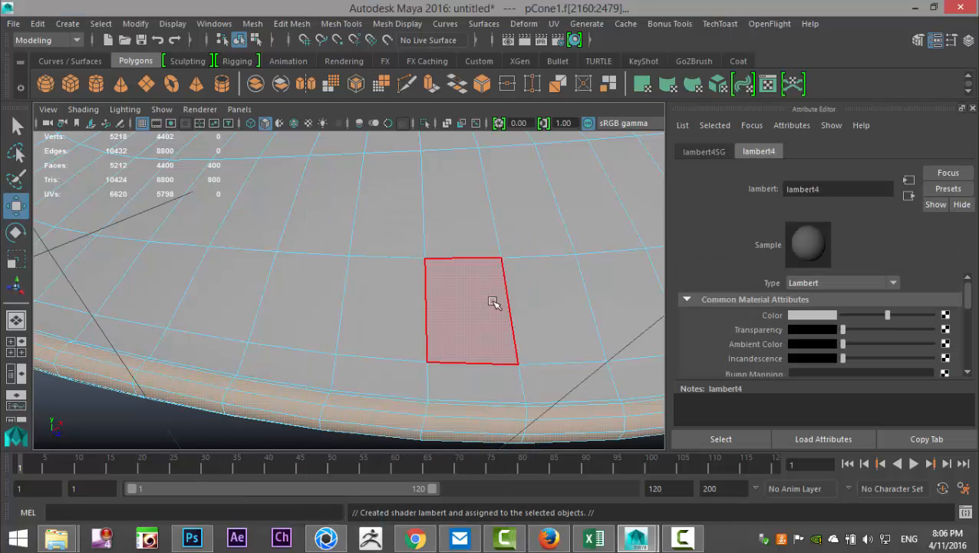
click(799, 315)
click(743, 279)
scroll(542, 337, down, 6)
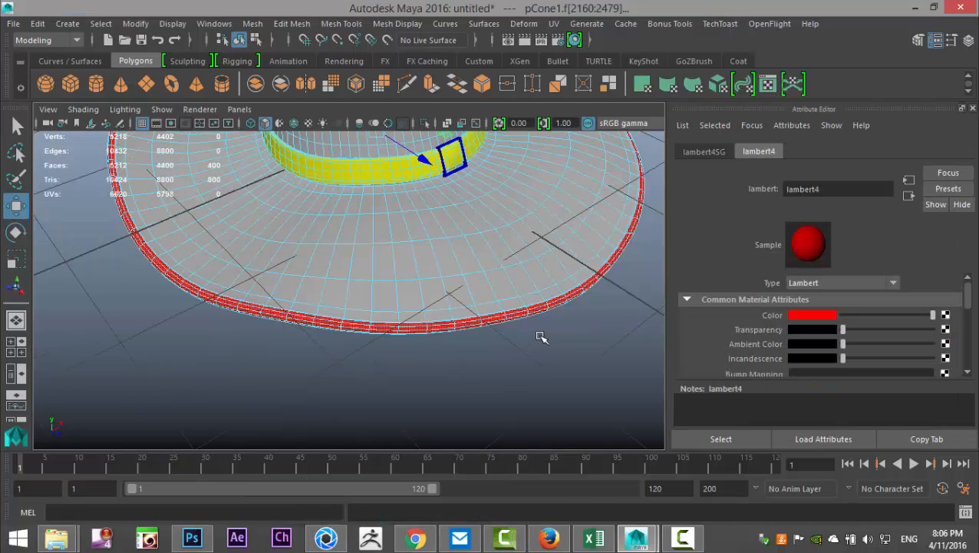
Check the colored brim edge, return to object mode and select the hat
click(453, 352)
scroll(482, 304, up, 6)
mouse_move(465, 363)
alt+mouse_down()
mouse_move(508, 260)
mouse_move(508, 220)
mouse_move(510, 280)
mouse_move(488, 394)
mouse_move(481, 371)
alt+mouse_up()
scroll(484, 353, down, 4)
alt+drag(485, 338, 477, 429)
drag(292, 207, 477, 449)
right_drag(346, 309, 415, 116)
click(369, 281)
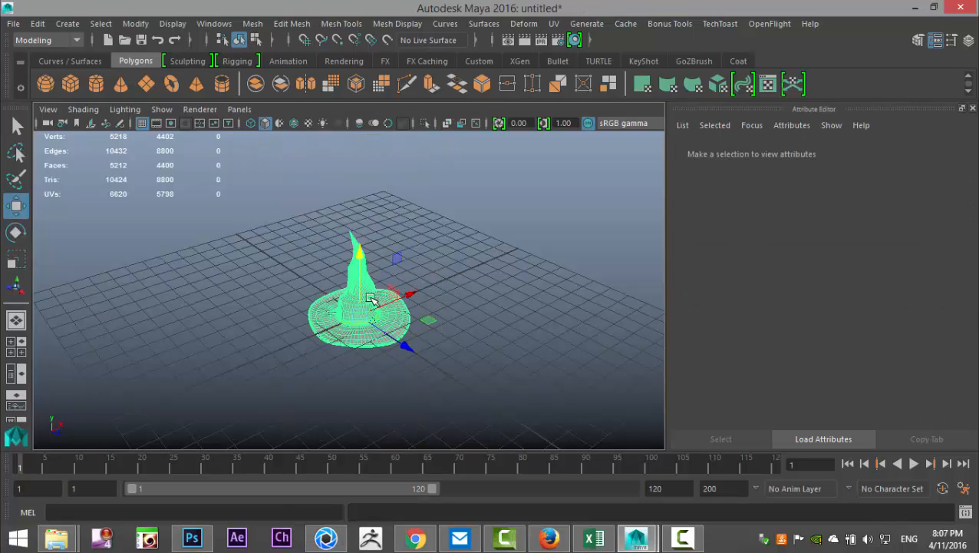
Switch the hat to unsmoothed display and select the hat and buckle together
scroll(478, 362, up, 5)
key(1)
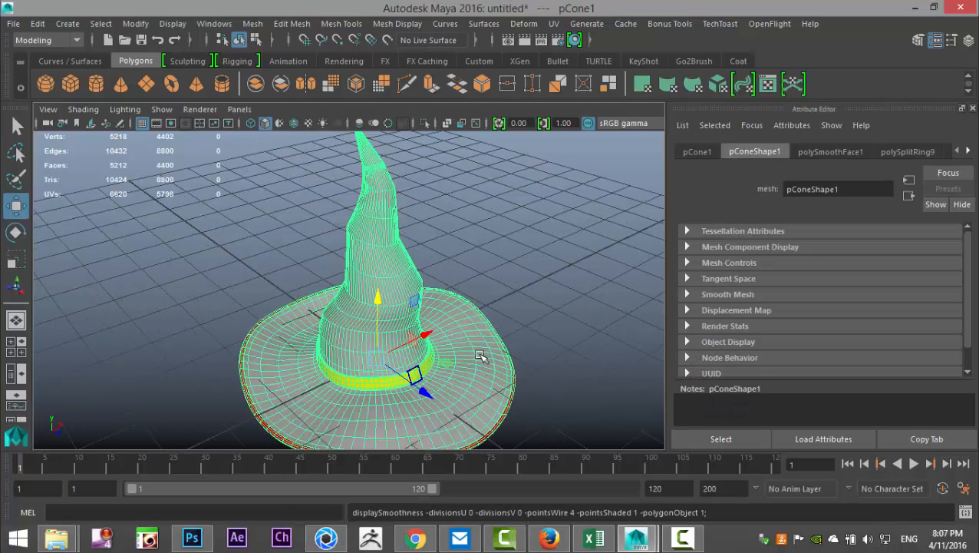
scroll(479, 355, down, 3)
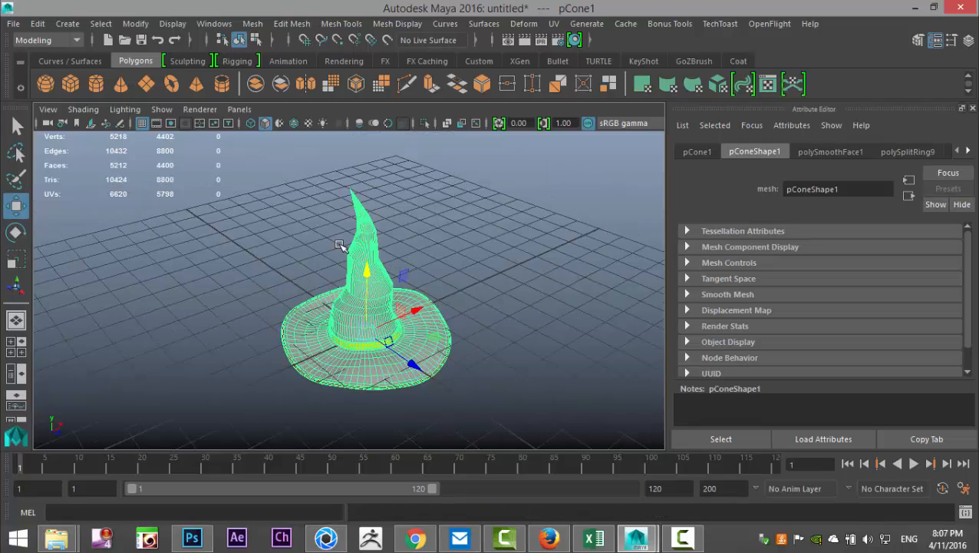
drag(273, 184, 513, 468)
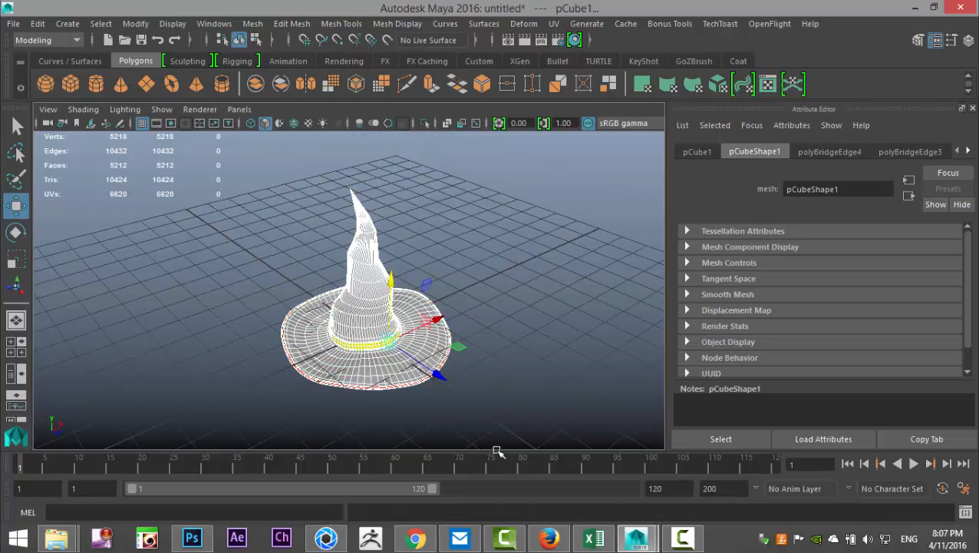
Export the selected hat and buckle to the Desktop as an FBX file named FinalHatWitchFBX
click(13, 24)
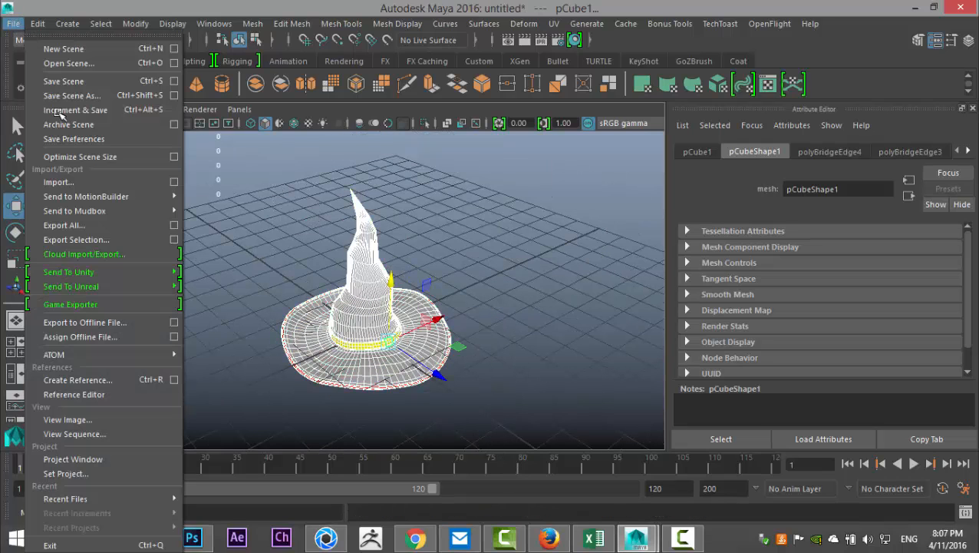
click(98, 242)
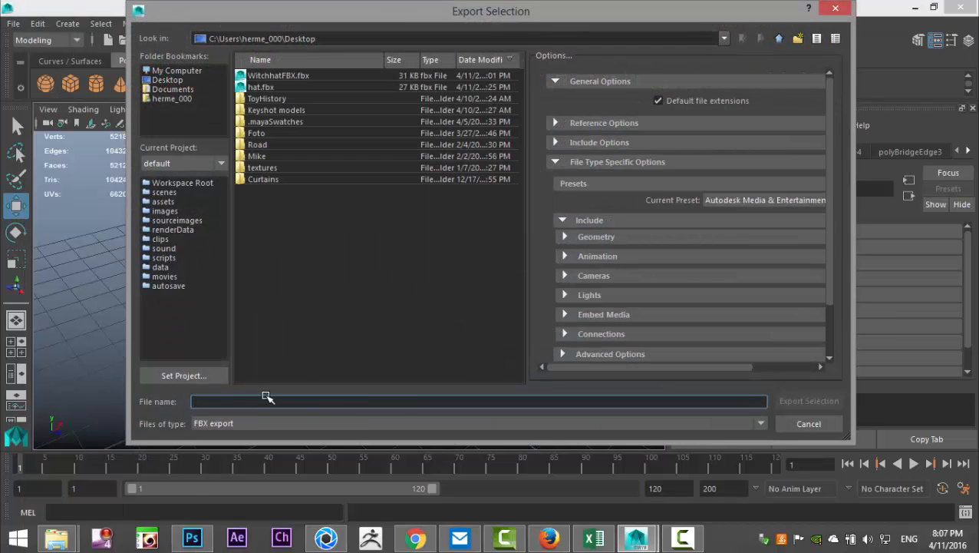
click(356, 400)
text(FinalHatWitchFBX)
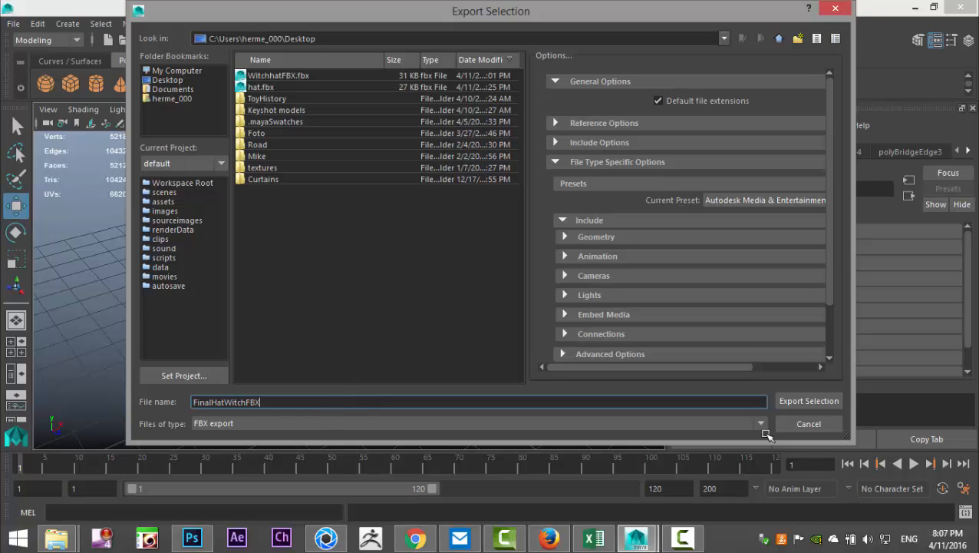
click(816, 401)
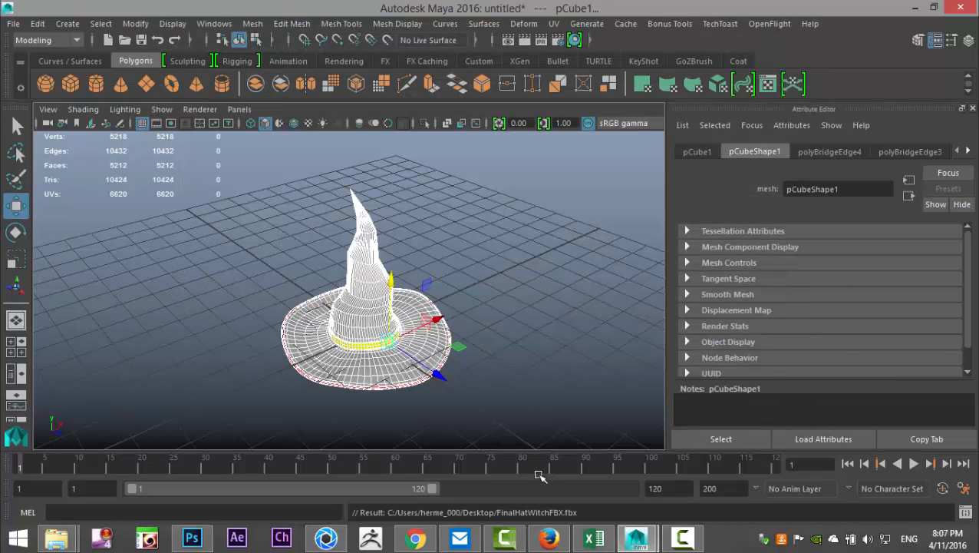
Switch to KeyShot and start a new scene, discarding the changes to the current one
click(326, 538)
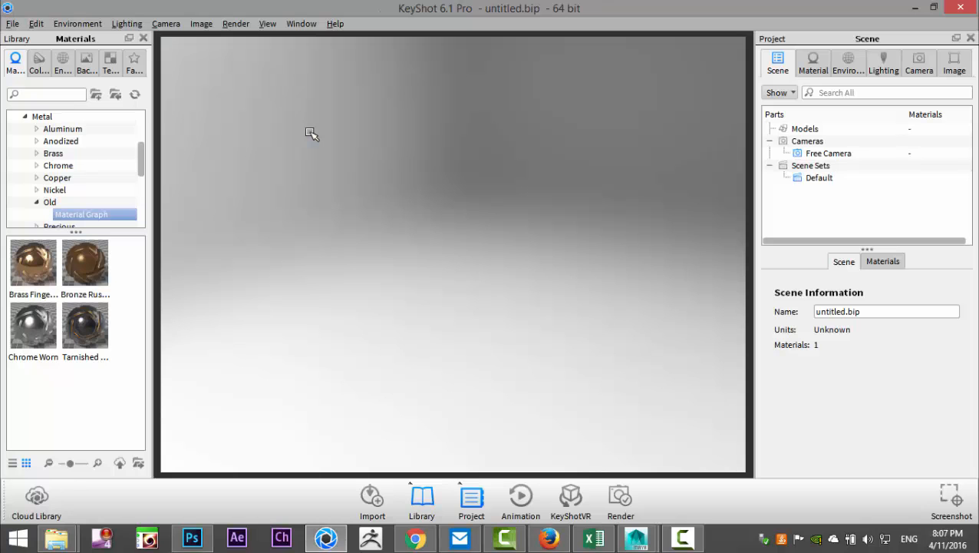
click(14, 24)
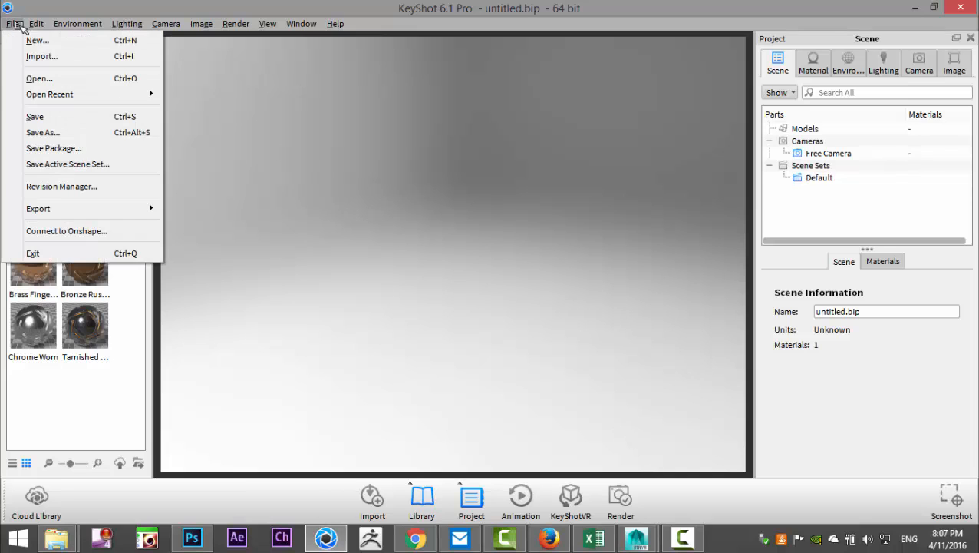
click(37, 39)
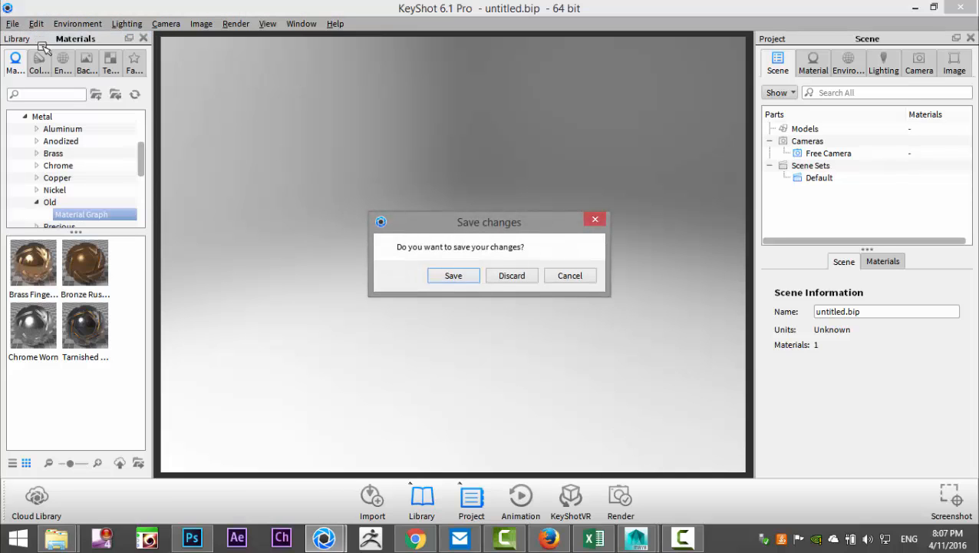
click(514, 276)
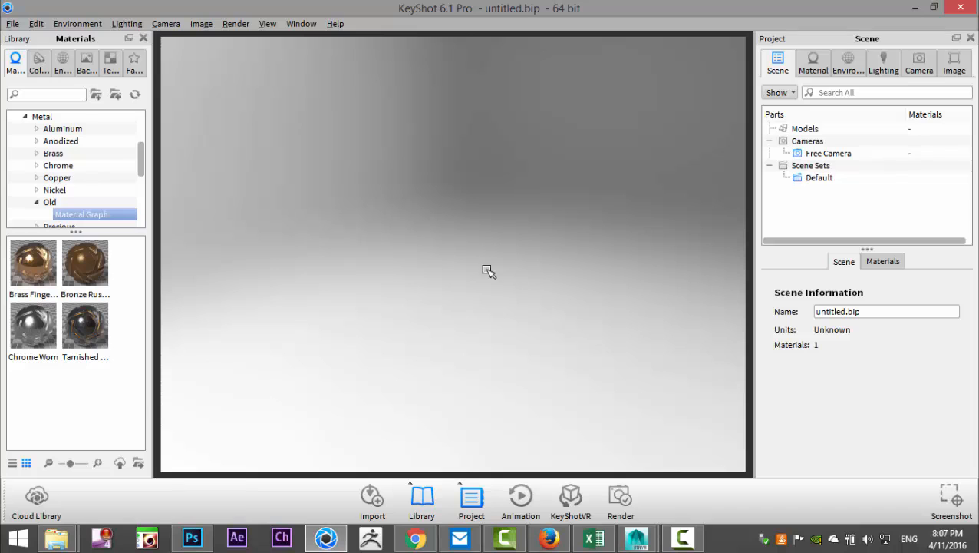
Import the FinalHatWitchFBX file from the Desktop into the empty scene
click(13, 23)
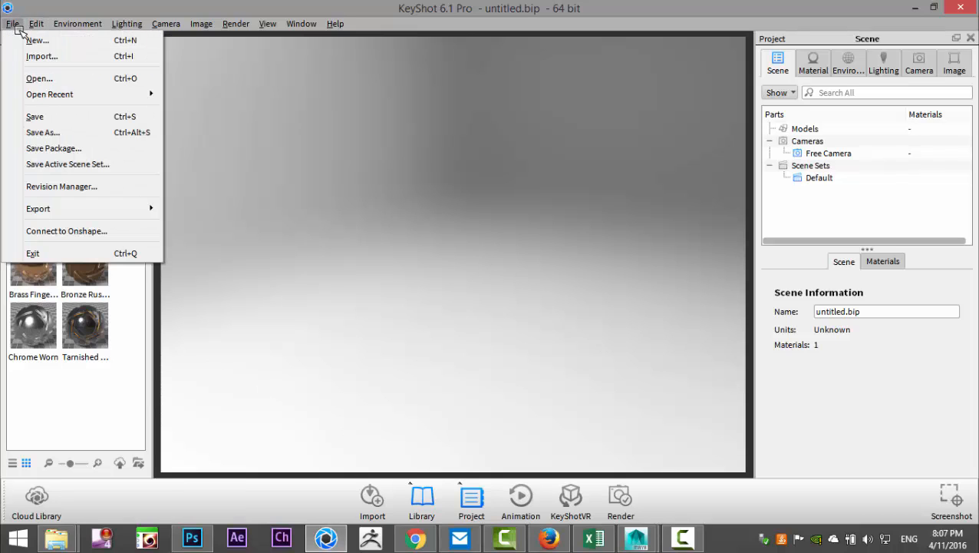
click(42, 57)
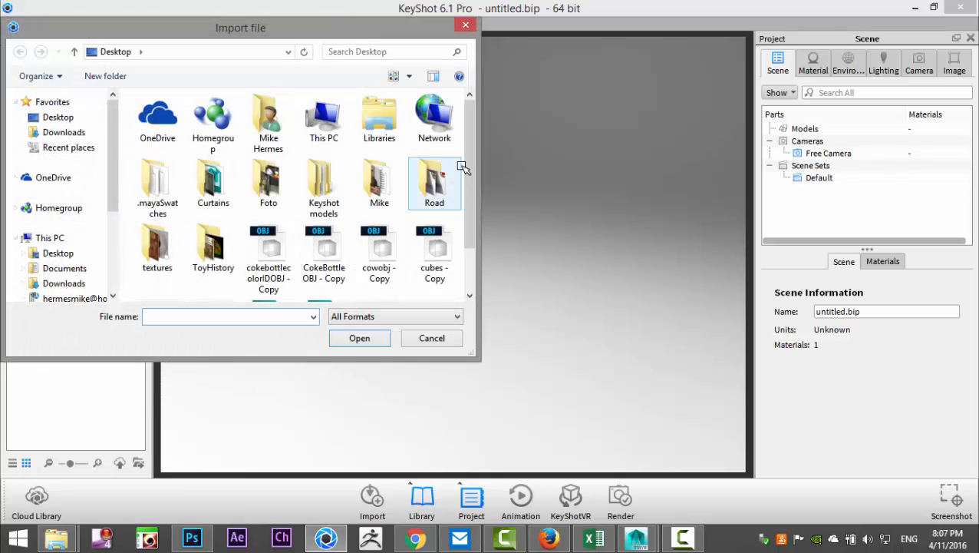
drag(475, 182, 471, 278)
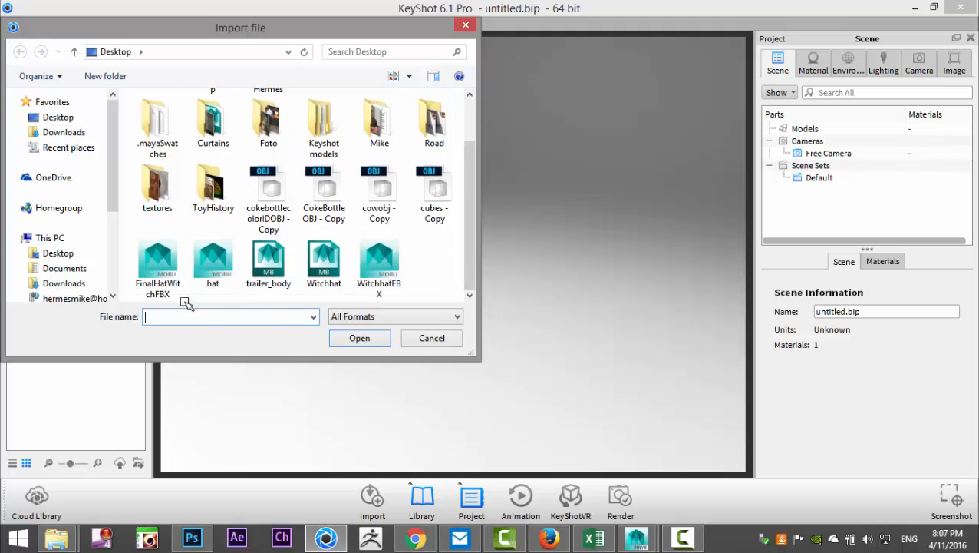
click(150, 259)
click(357, 339)
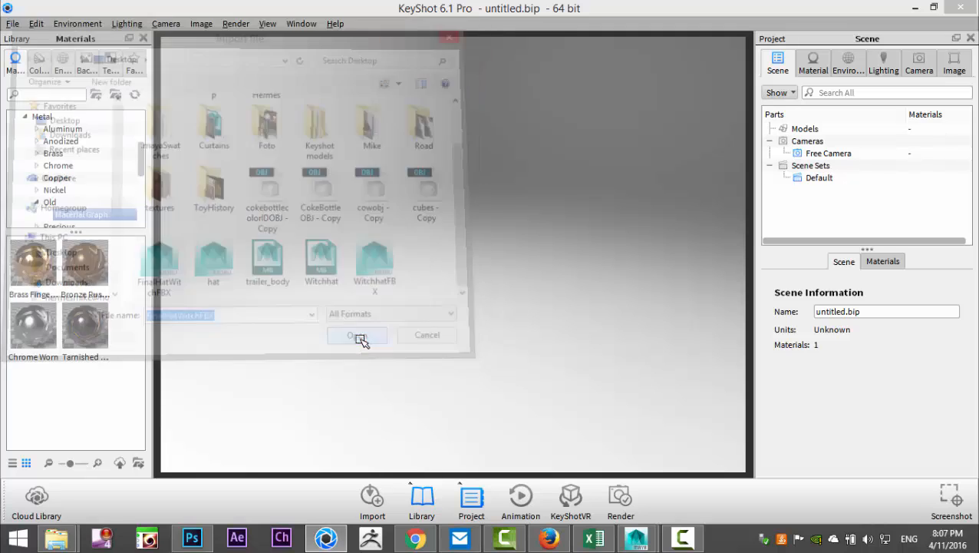
click(461, 524)
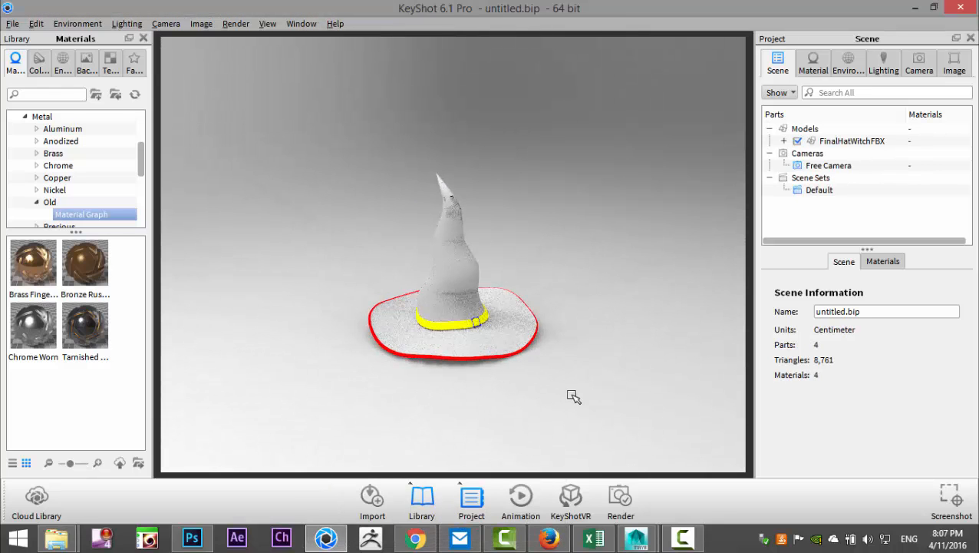
Apply the basic Leather Dark Red library material to the yellow hatband
scroll(574, 396, up, 10)
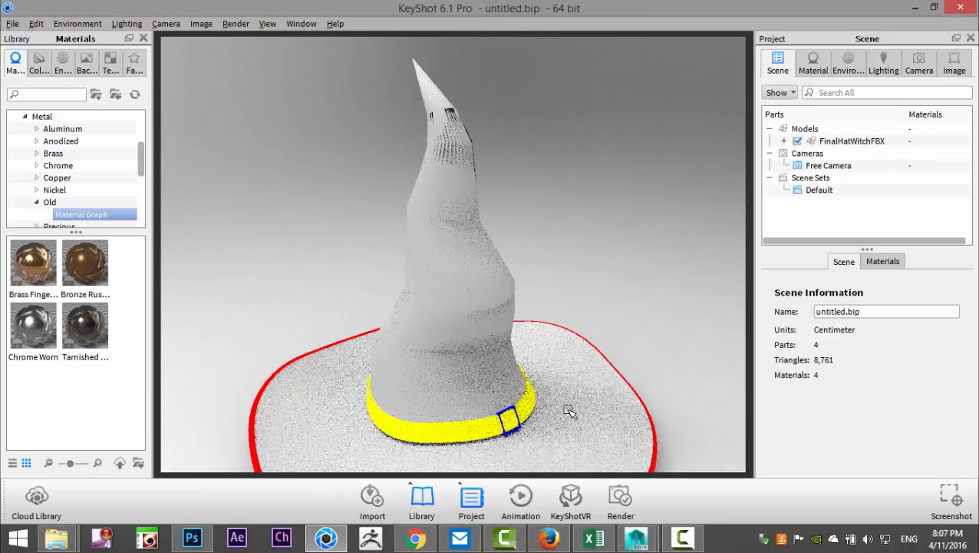
drag(532, 427, 482, 294)
scroll(501, 315, down, 5)
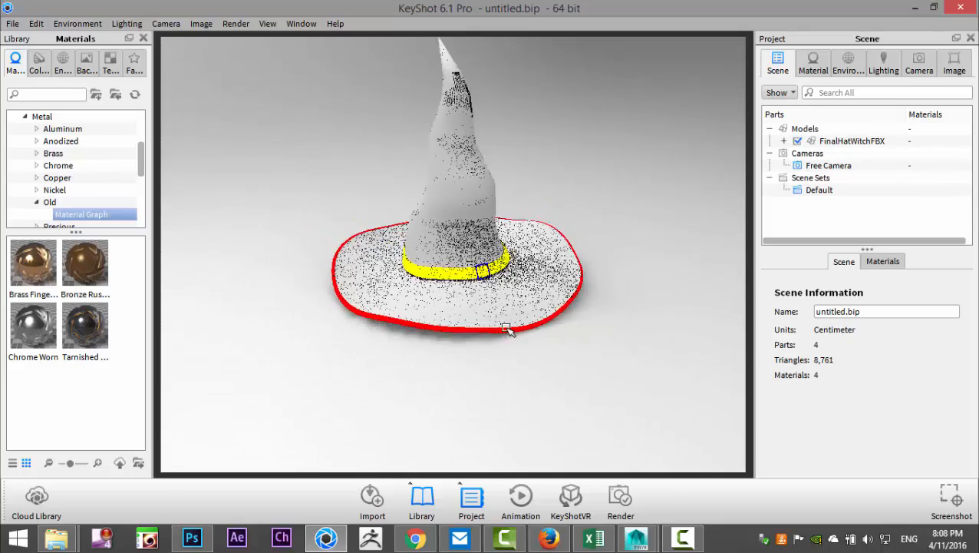
scroll(509, 332, up, 8)
scroll(509, 334, up, 3)
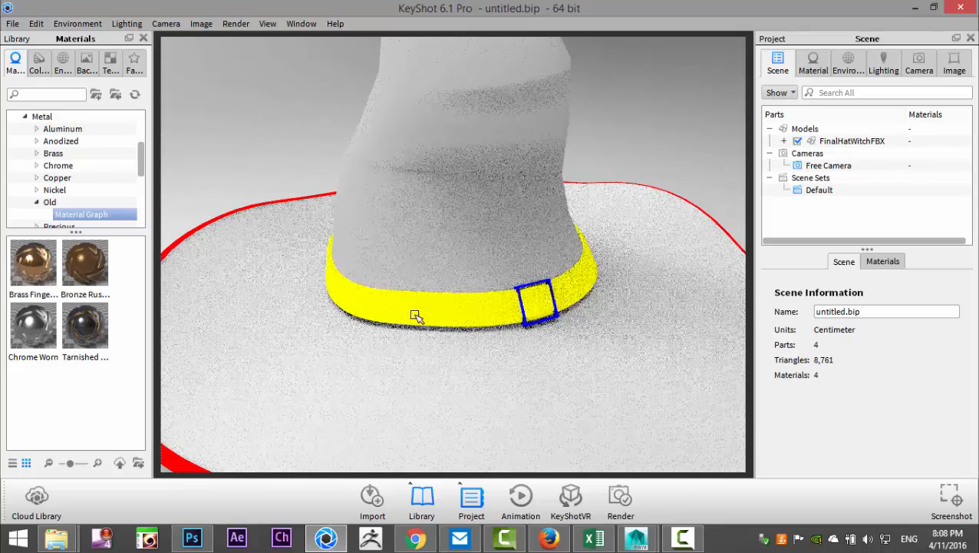
scroll(108, 191, up, 3)
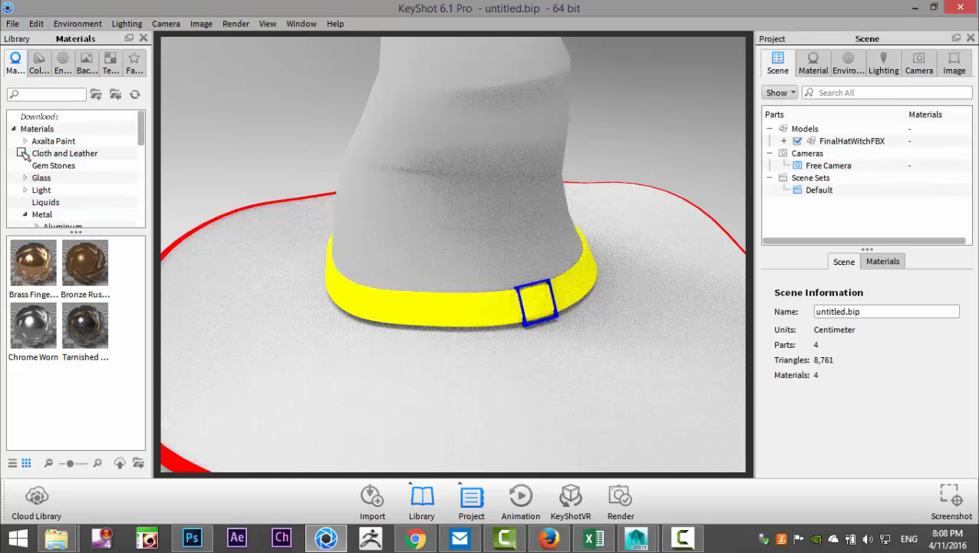
click(26, 154)
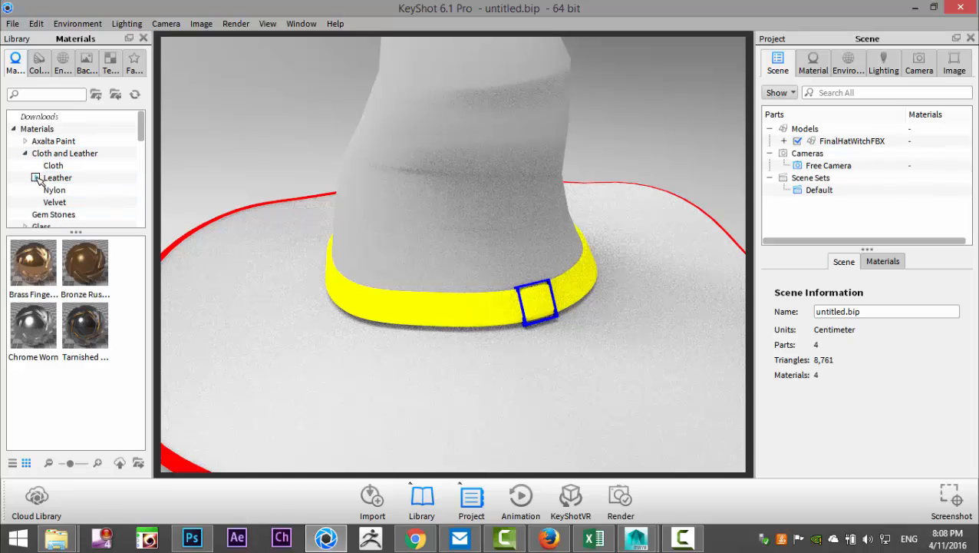
click(35, 177)
click(65, 190)
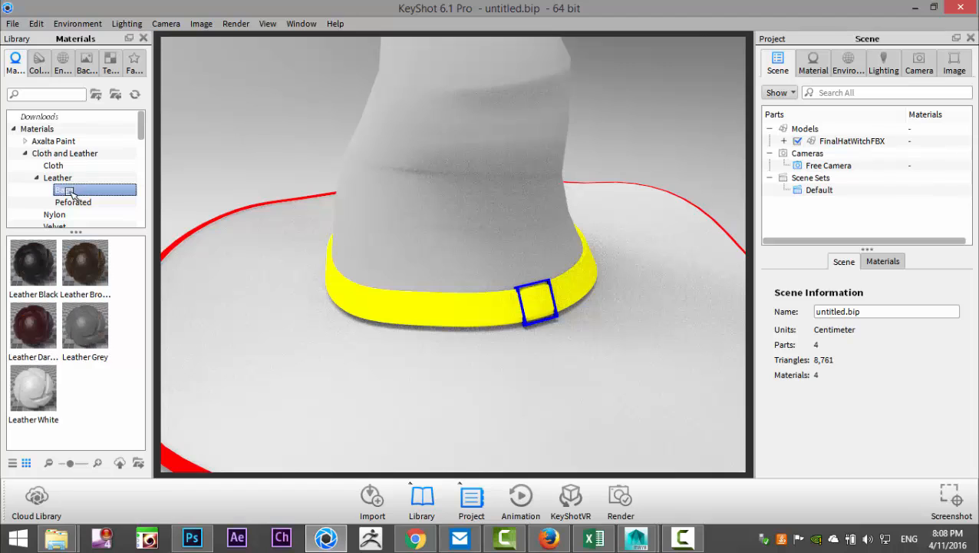
drag(33, 325, 427, 314)
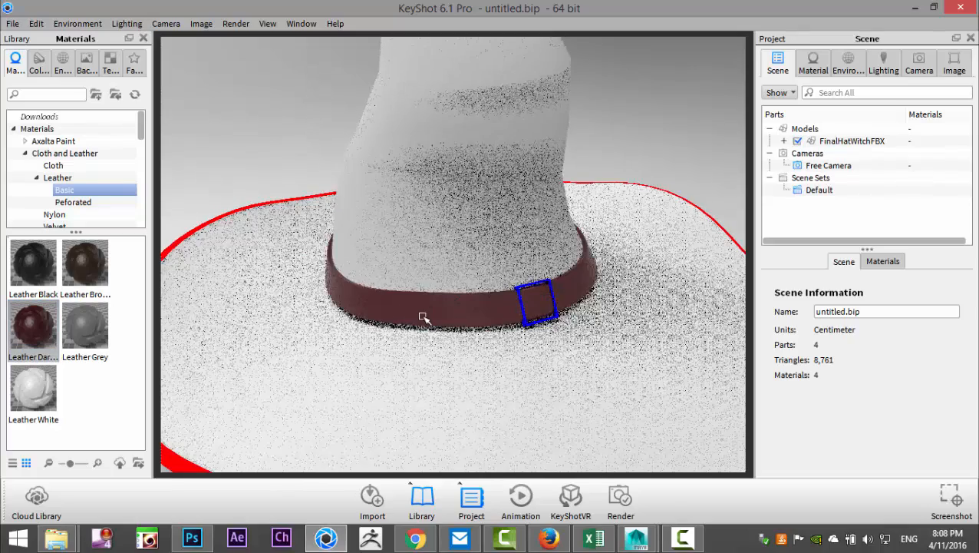
Set Color 1 of the hatband's diffuse leather texture to purple, RGB 95, 0, 189
double_click(474, 309)
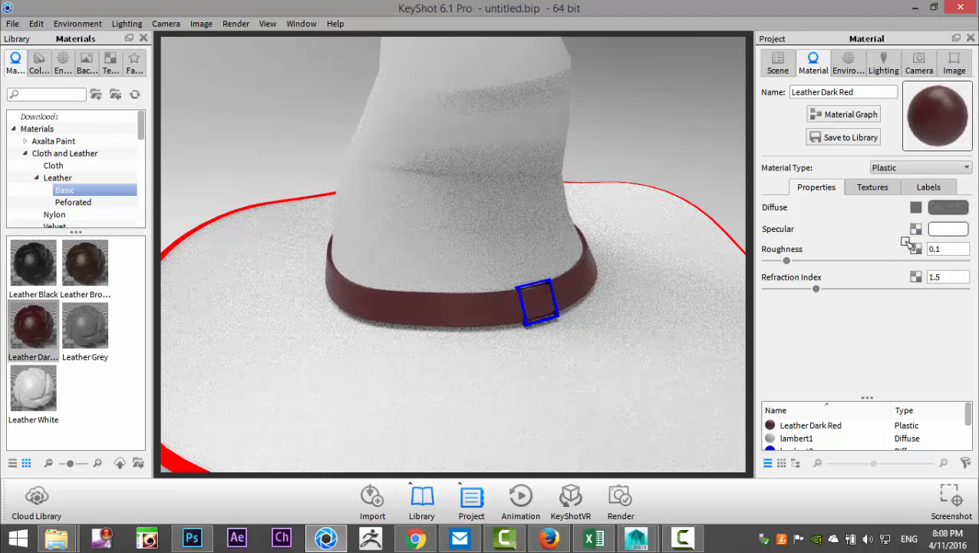
click(885, 187)
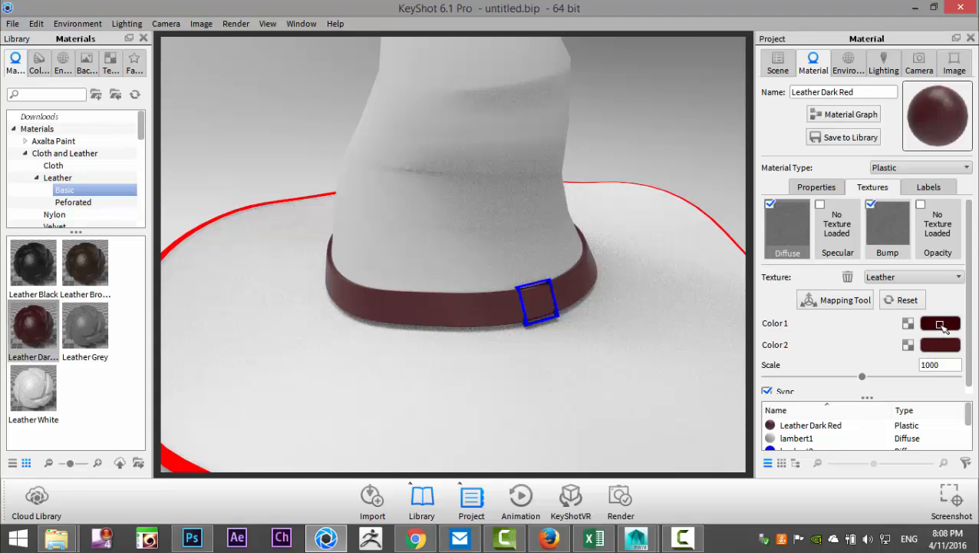
click(941, 324)
drag(861, 378, 904, 379)
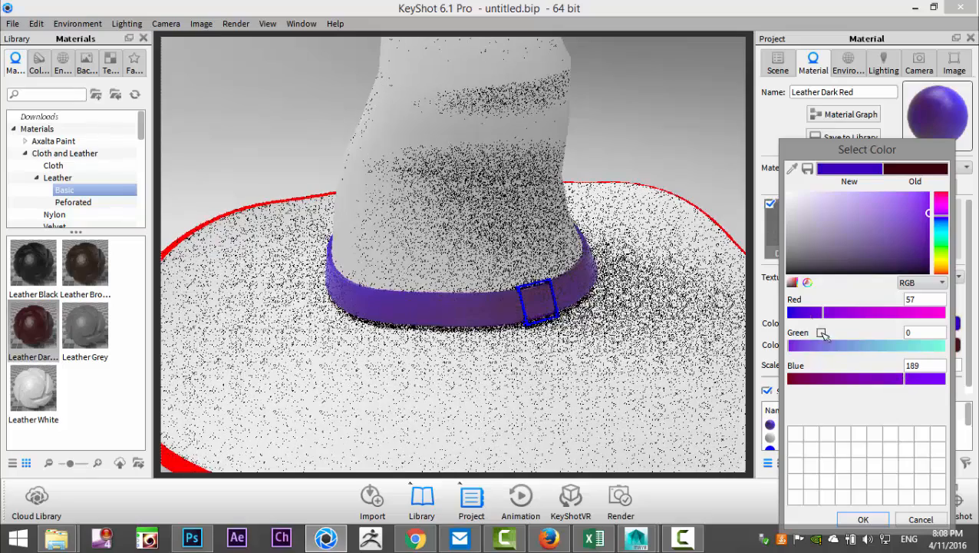
drag(827, 312, 848, 314)
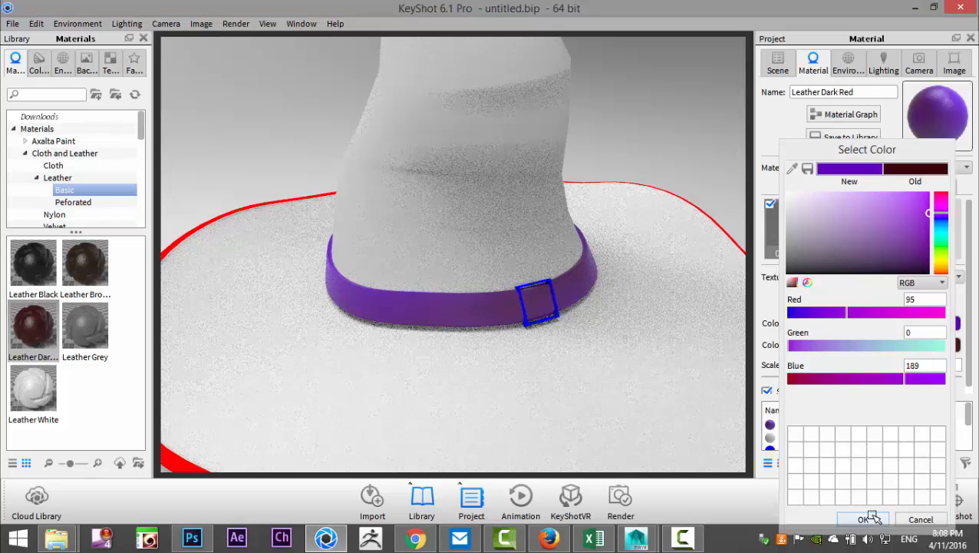
click(865, 519)
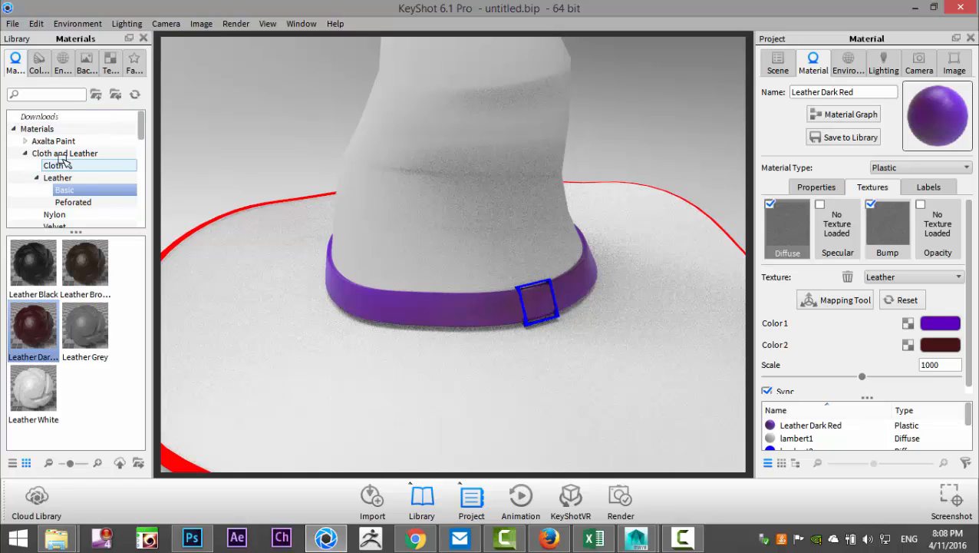
Apply the basic Gold 24k precious-metal material to the blue buckle on the hatband
scroll(83, 147, down, 3)
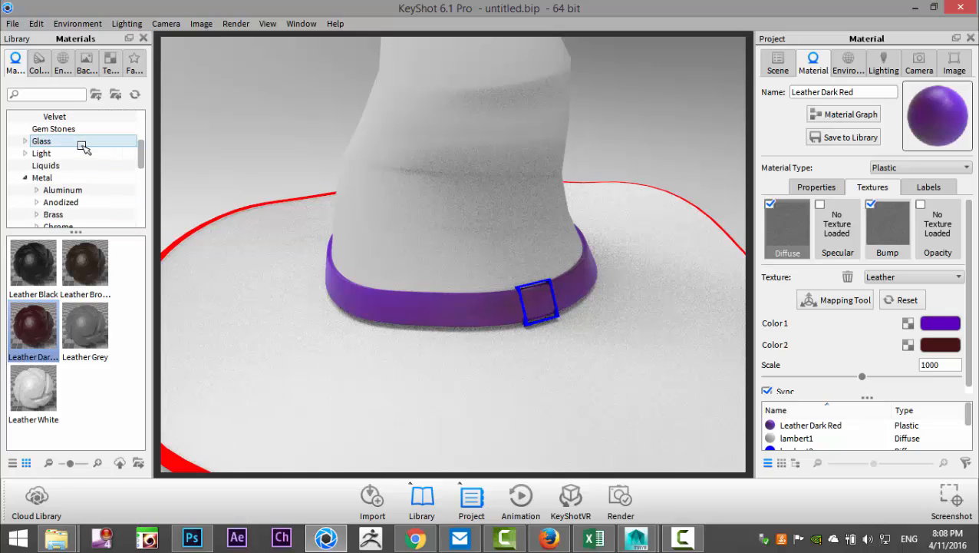
scroll(82, 157, down, 3)
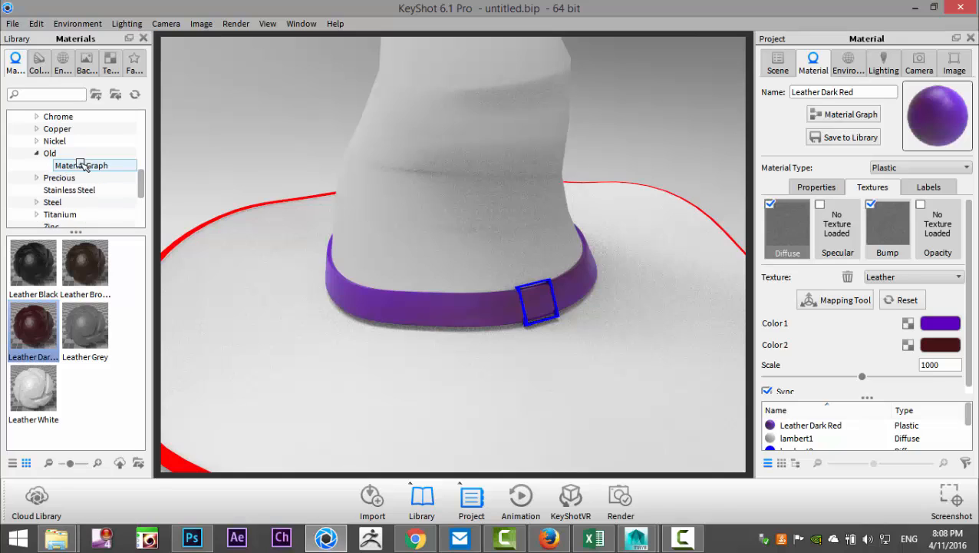
click(37, 177)
click(52, 189)
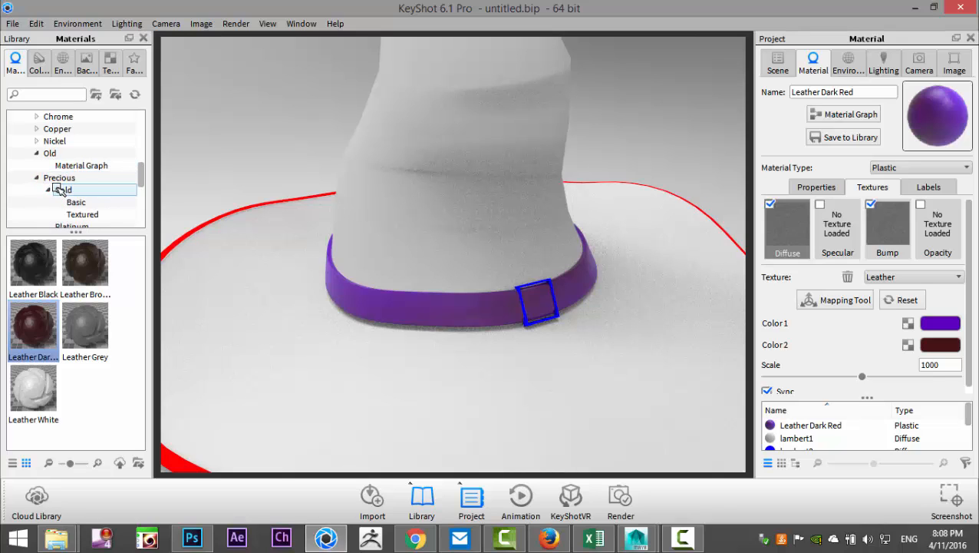
scroll(60, 191, down, 1)
click(71, 164)
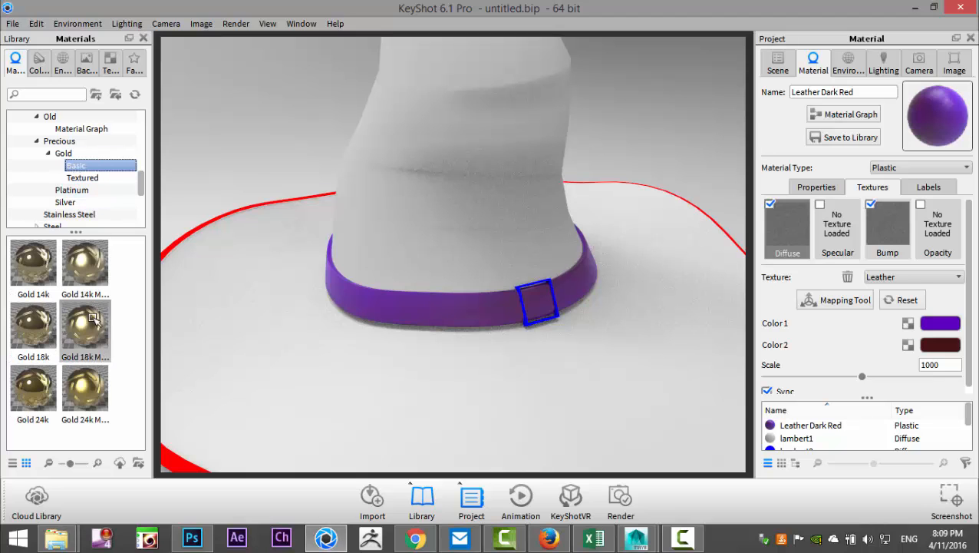
drag(30, 395, 524, 305)
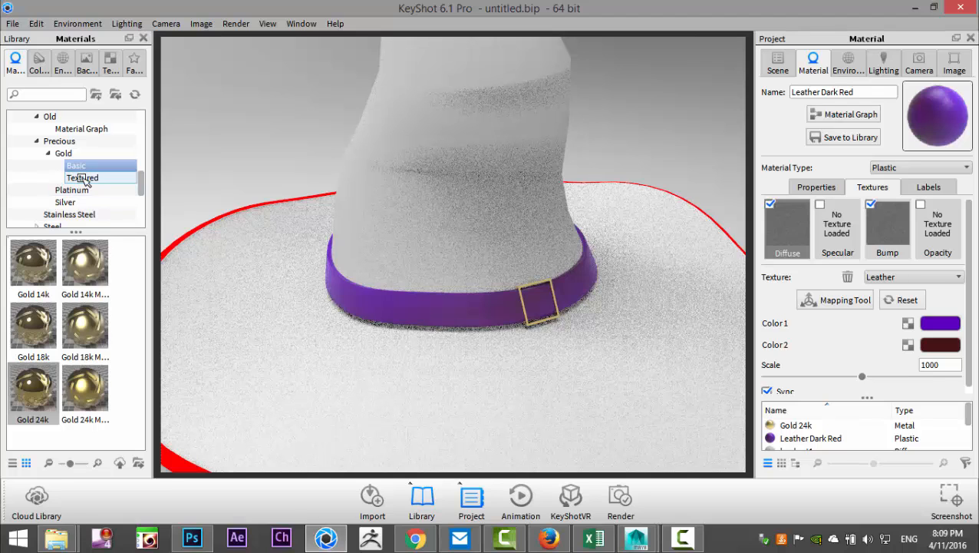
Apply the Cloth Weave Beige material to the hat's cone and brim and open its material properties
scroll(83, 178, up, 4)
scroll(83, 179, up, 3)
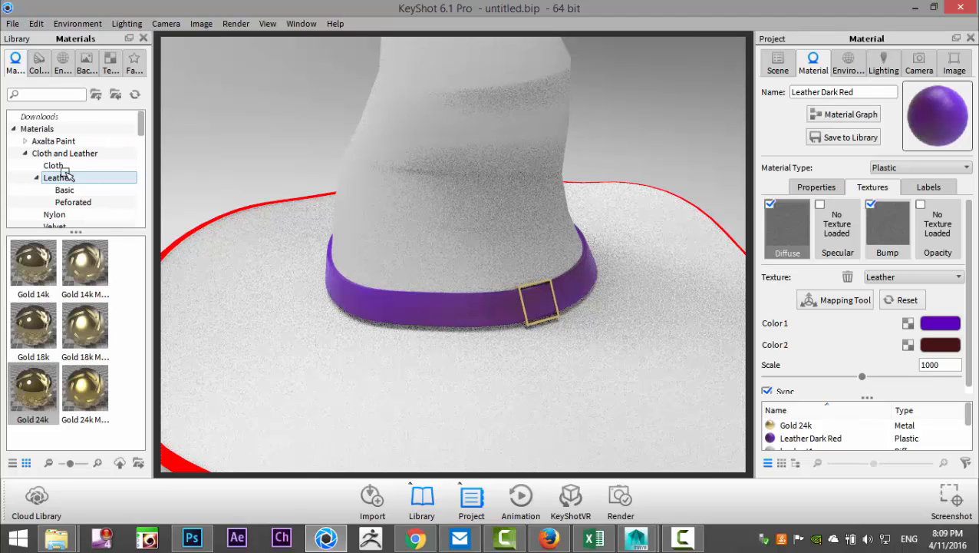
click(55, 165)
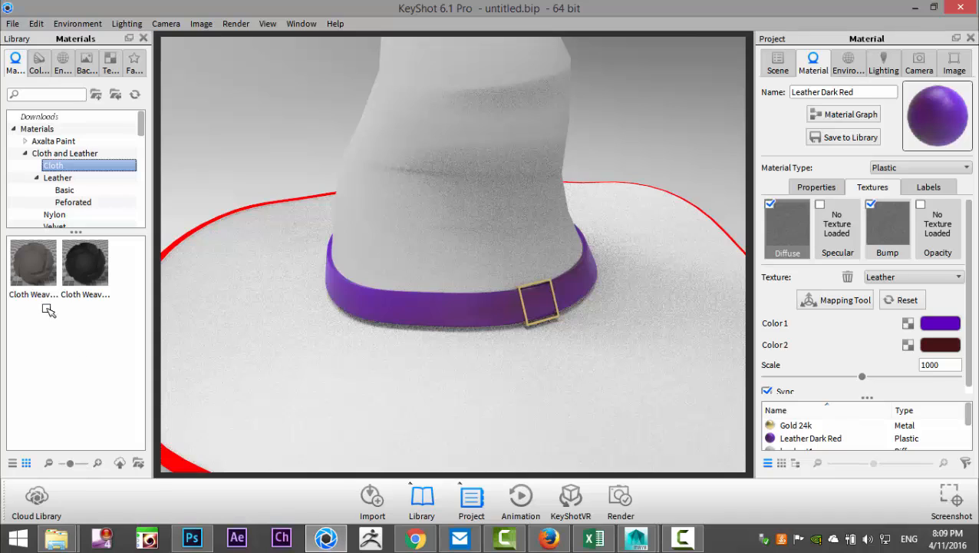
mouse_move(40, 279)
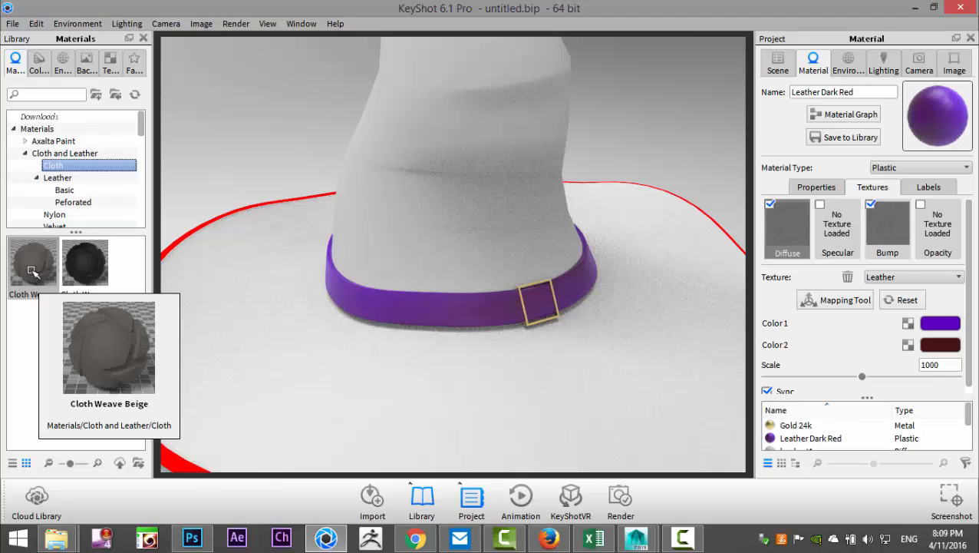
drag(67, 282, 443, 229)
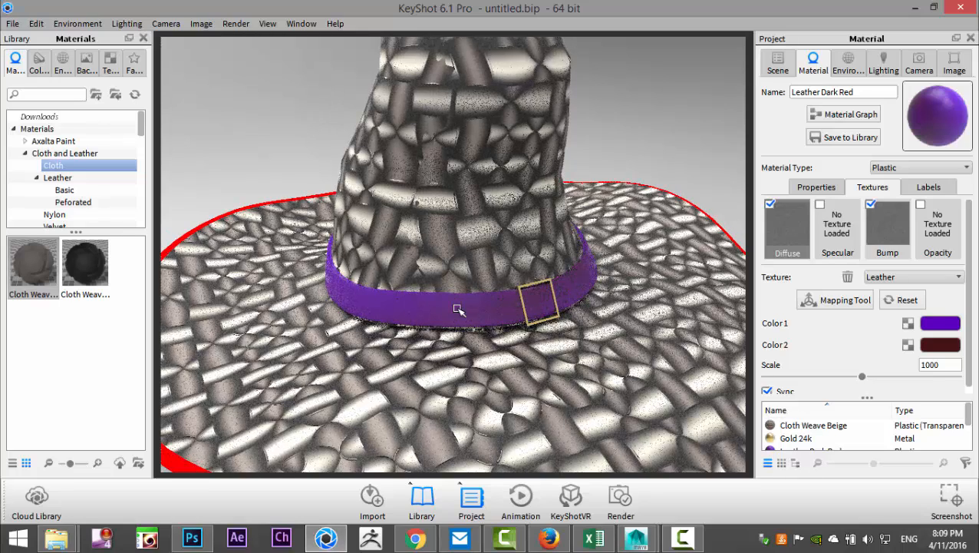
double_click(495, 195)
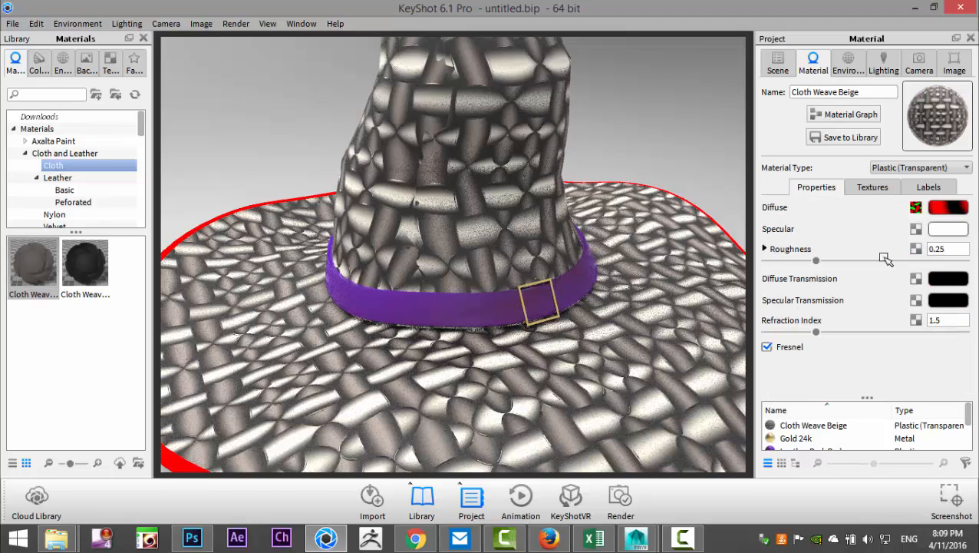
Activate the mapping tool for the cloth's diffuse Cloth Weave texture and scale the weave down on the hat
click(879, 189)
click(838, 320)
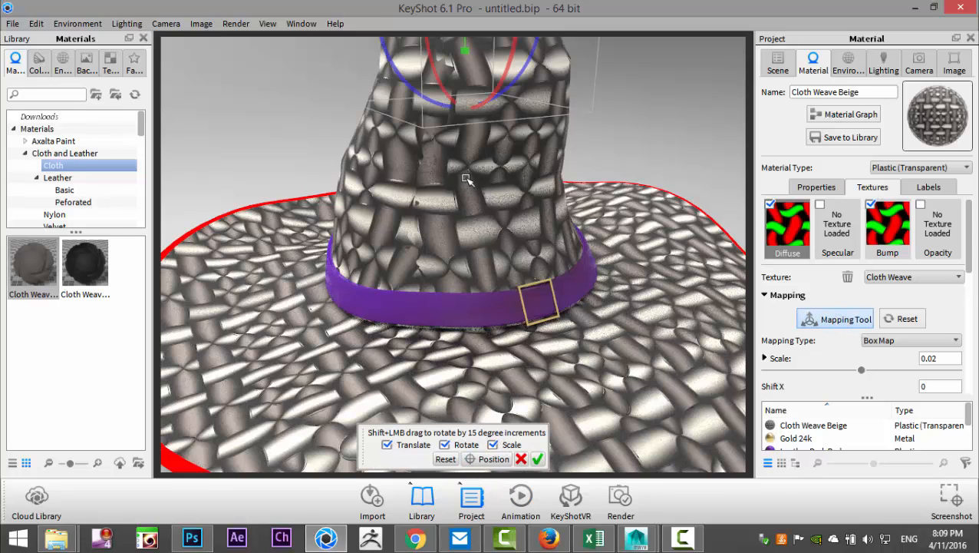
scroll(471, 192, down, 6)
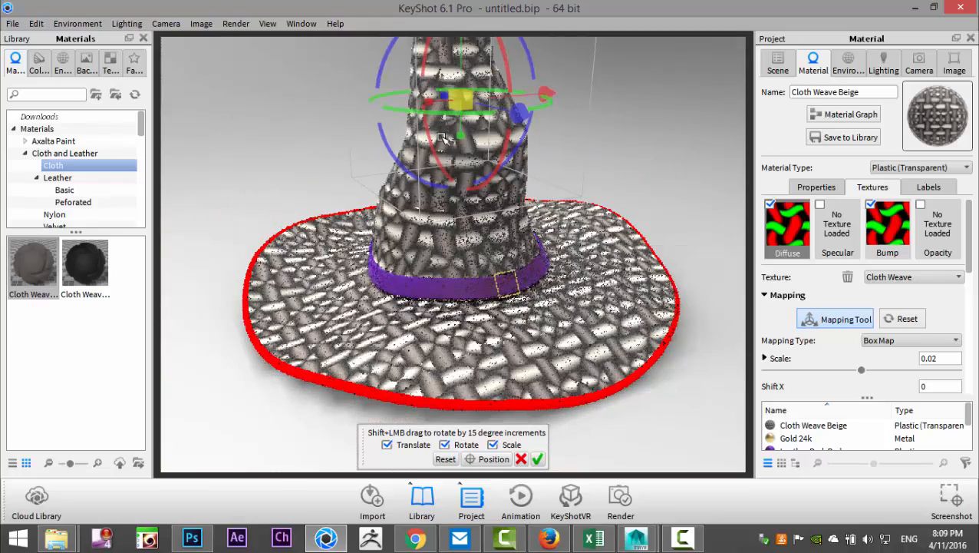
drag(428, 105, 265, 132)
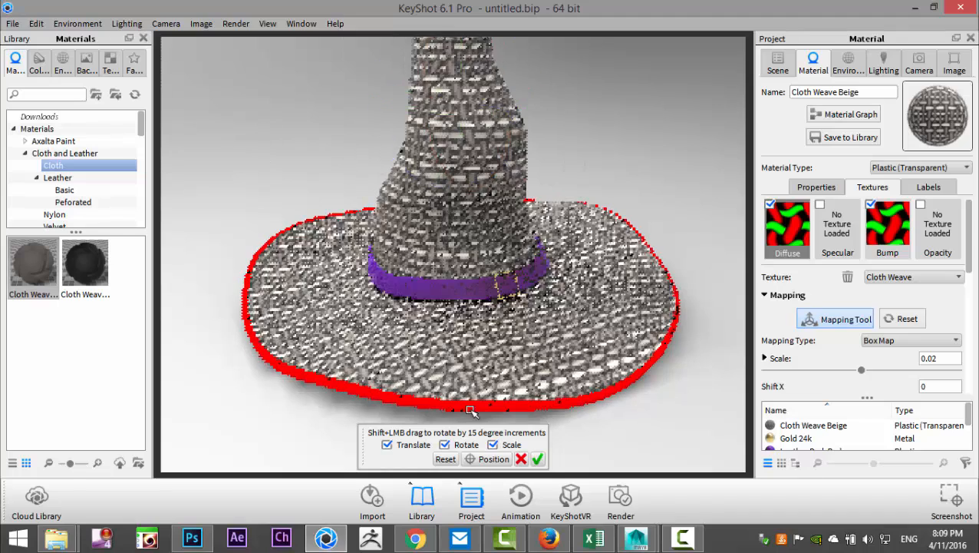
Restrict the mapping tool to scaling only and shrink the cloth weave further into a fine fabric pattern
click(444, 443)
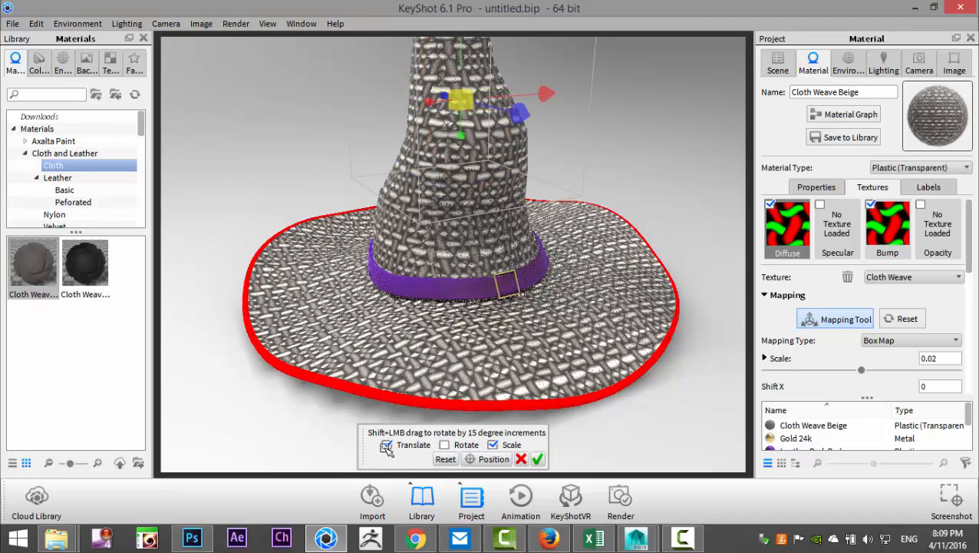
click(388, 444)
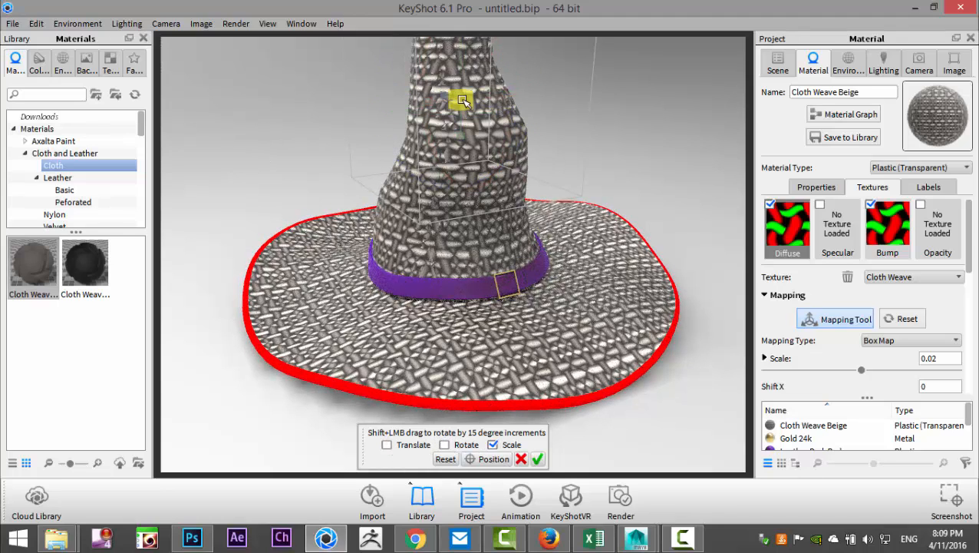
drag(412, 99, 225, 131)
drag(442, 113, 460, 100)
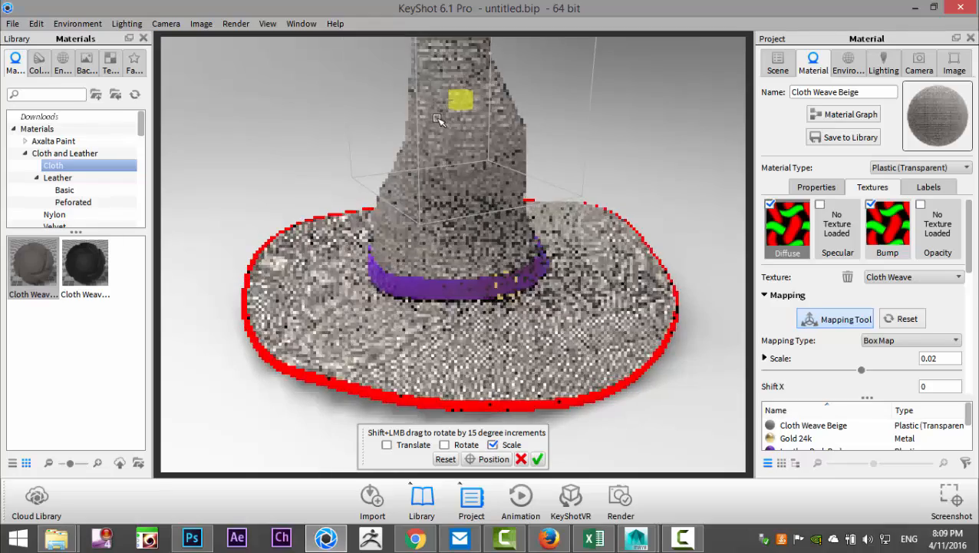
Enable rotation in the mapping tool and tilt the weave texture so its threads run diagonally across the hat
scroll(495, 349, down, 5)
scroll(495, 350, up, 10)
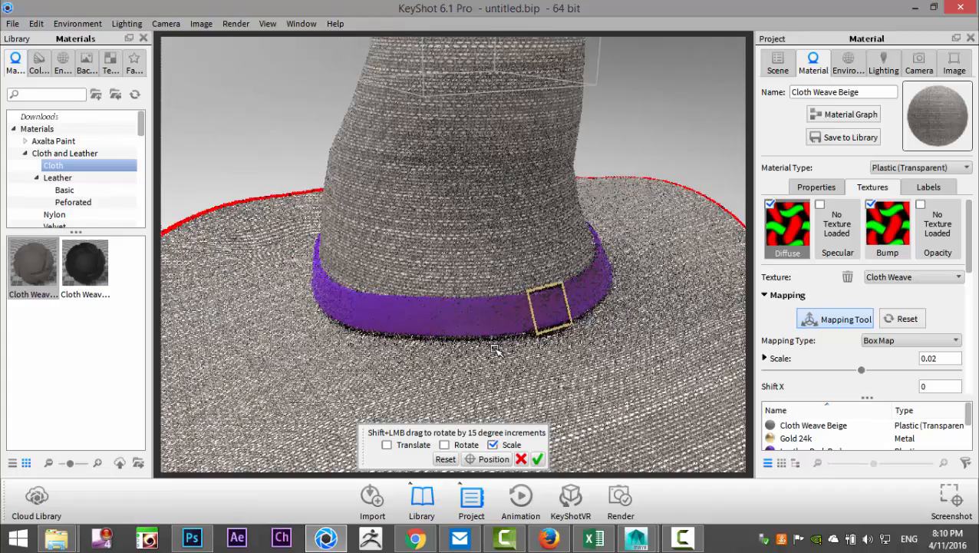
scroll(495, 349, up, 5)
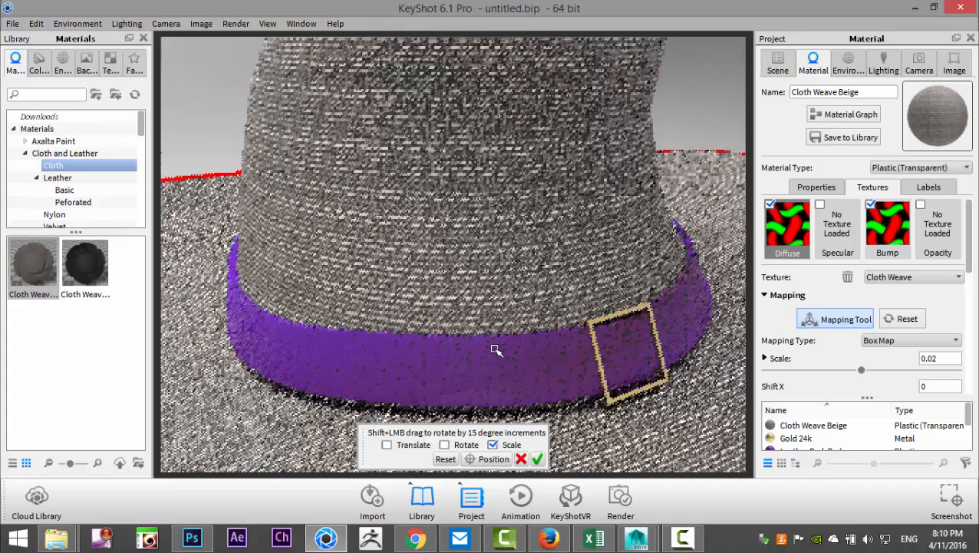
scroll(497, 350, down, 5)
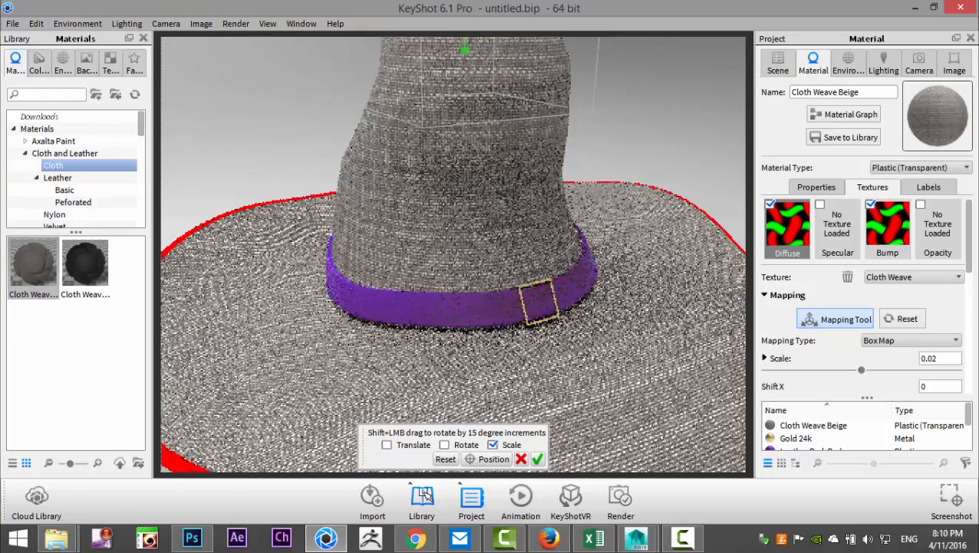
click(444, 445)
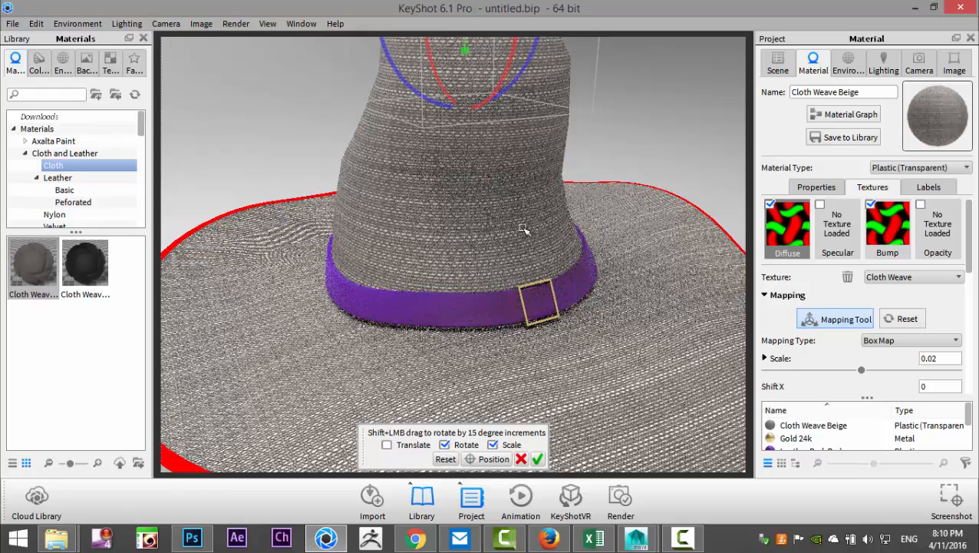
drag(496, 101, 537, 97)
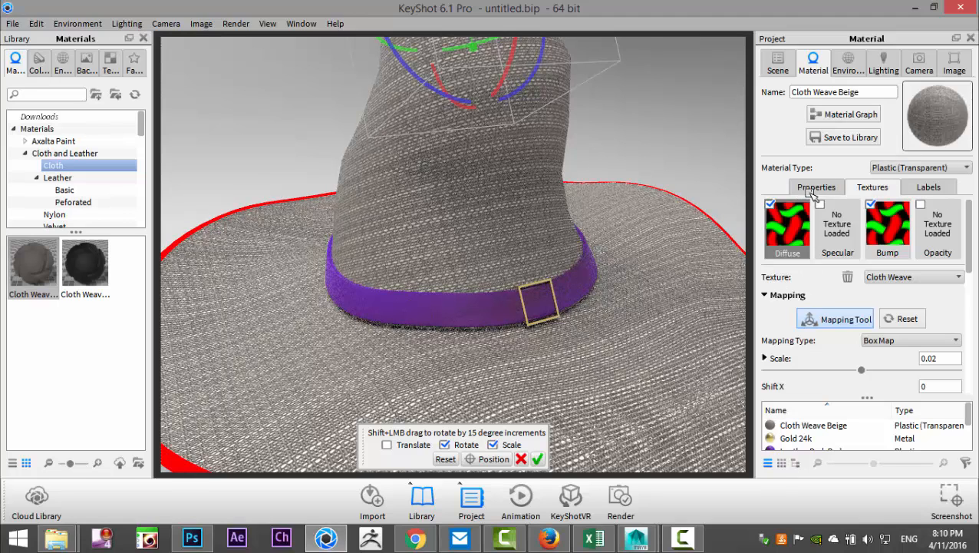
Look through the cloth material's properties, labels and texture settings for its thread colors
click(816, 187)
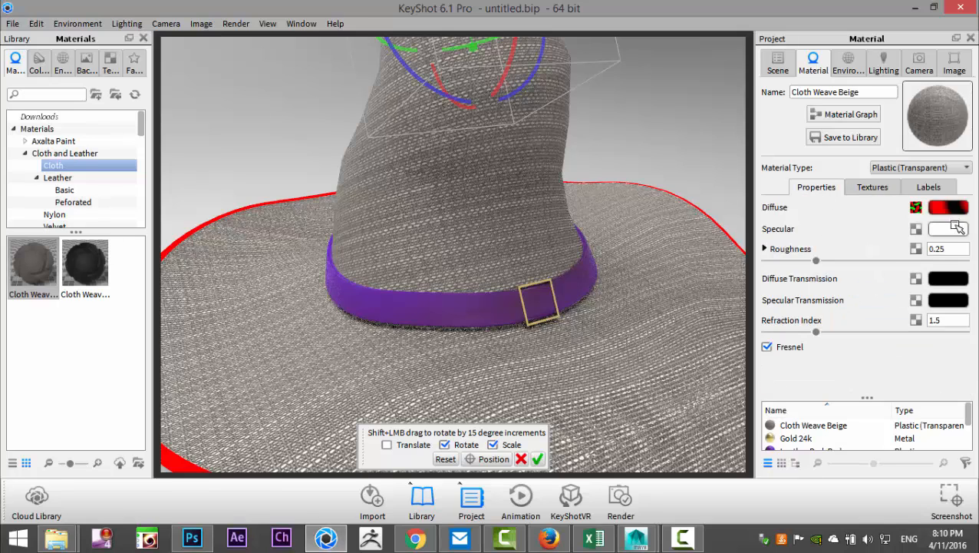
click(881, 187)
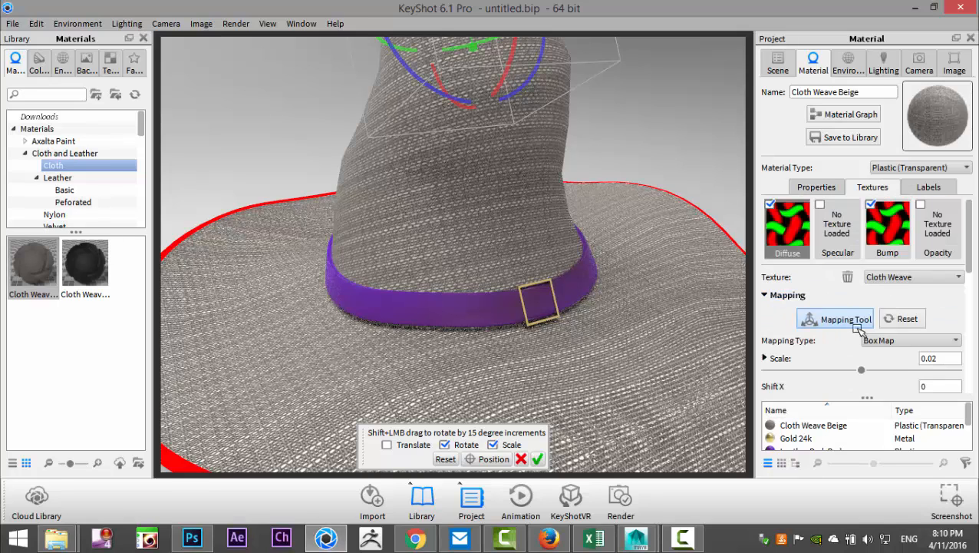
click(930, 188)
click(886, 188)
double_click(676, 291)
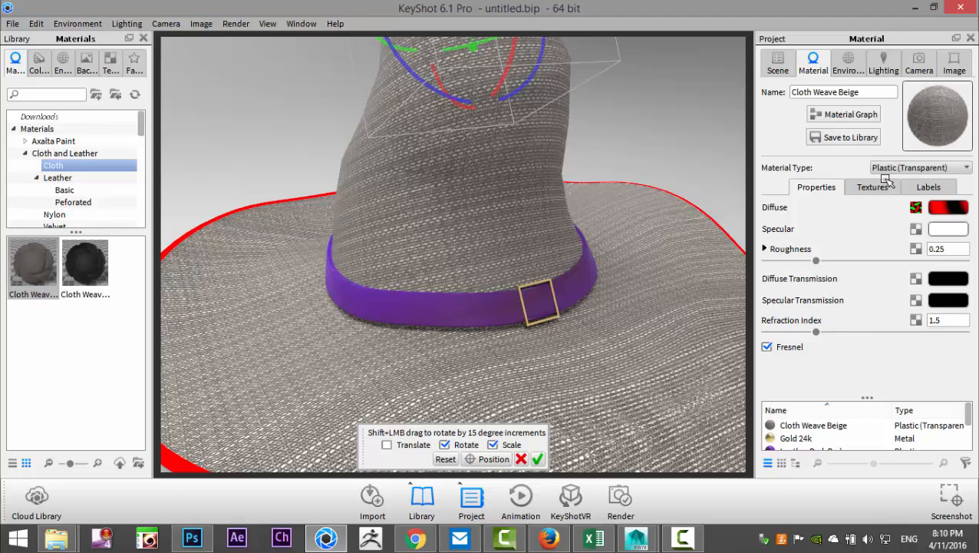
scroll(861, 414, down, 2)
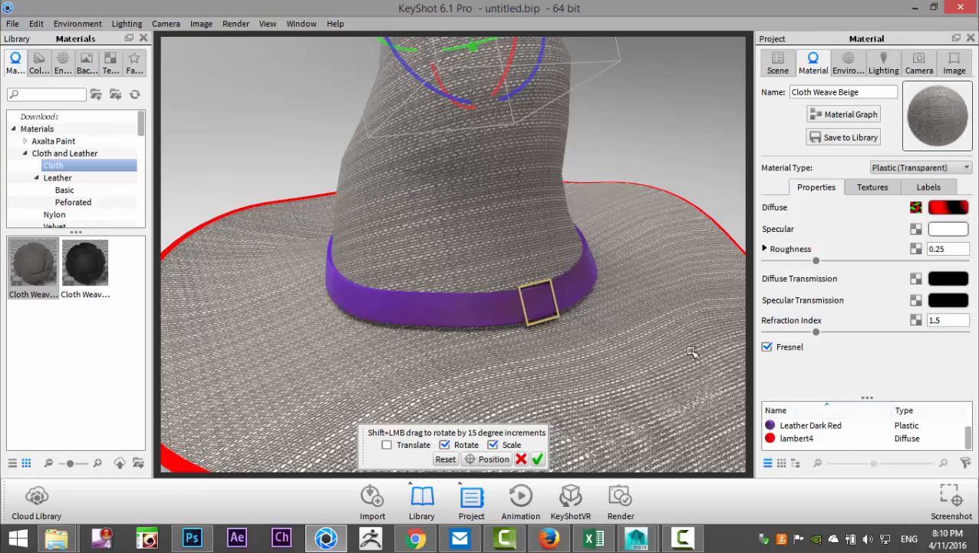
scroll(695, 350, down, 5)
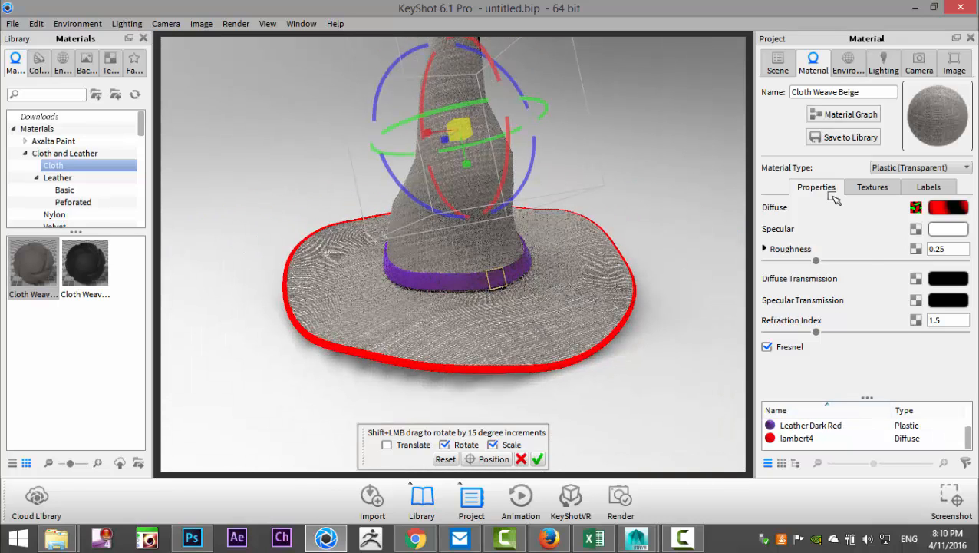
scroll(828, 192, down, 1)
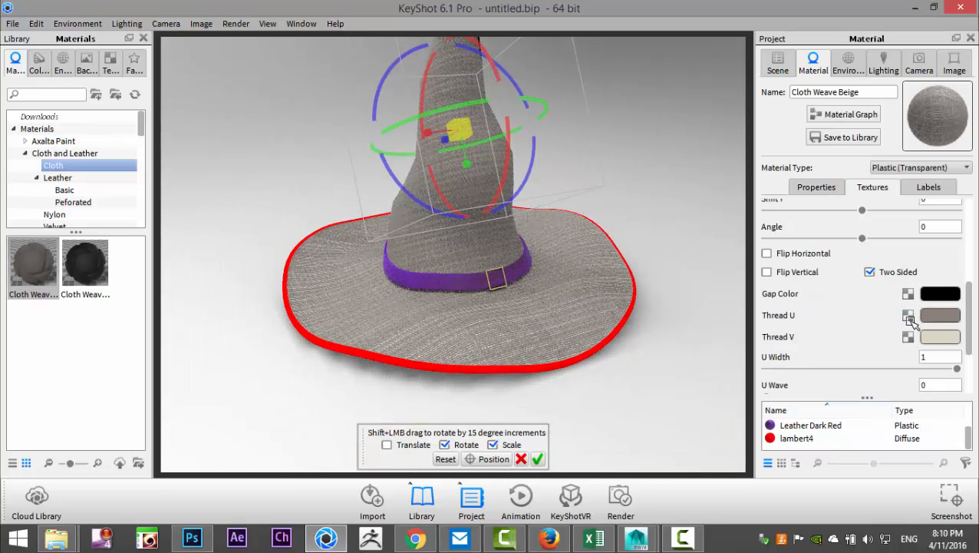
scroll(882, 321, up, 4)
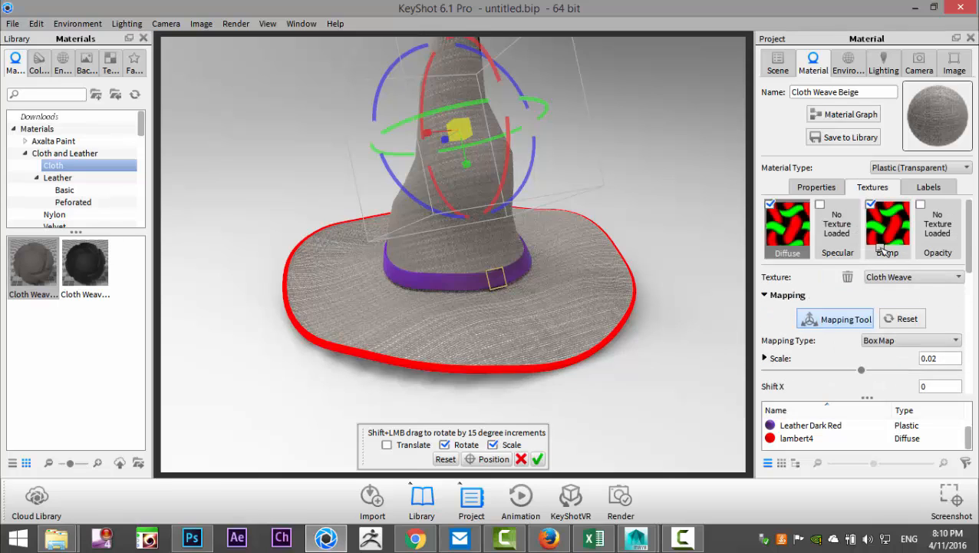
scroll(883, 248, down, 4)
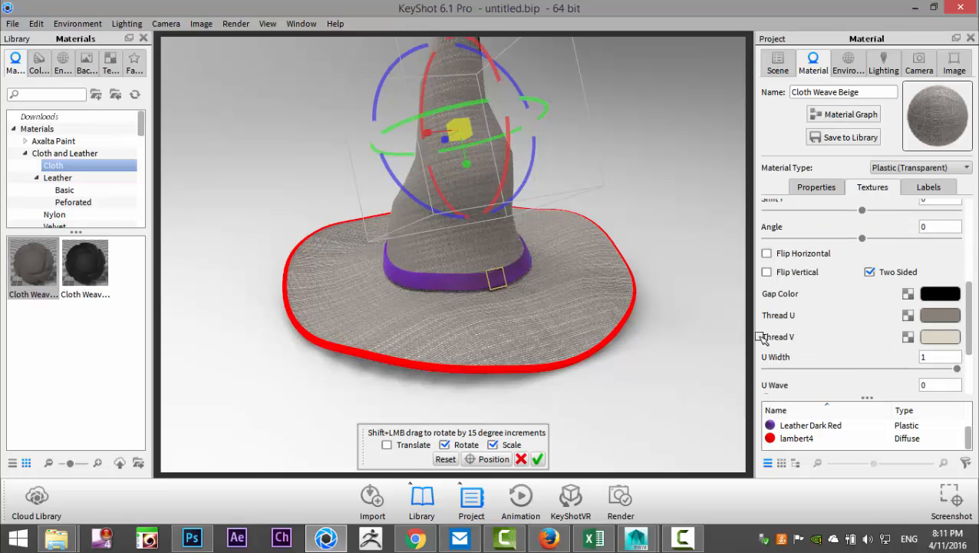
Set the cloth weave's Thread U color to black, RGB 0, 0, 0
click(943, 315)
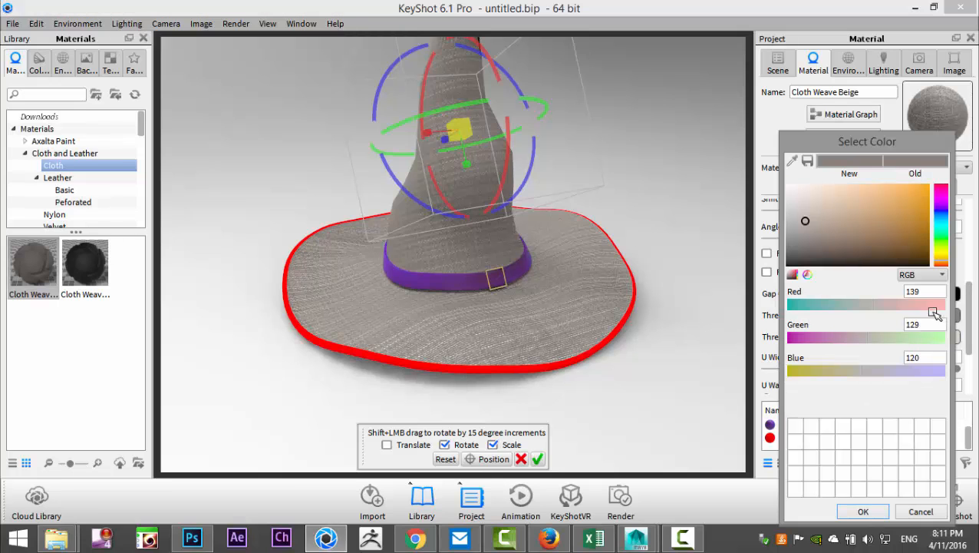
drag(808, 221, 789, 265)
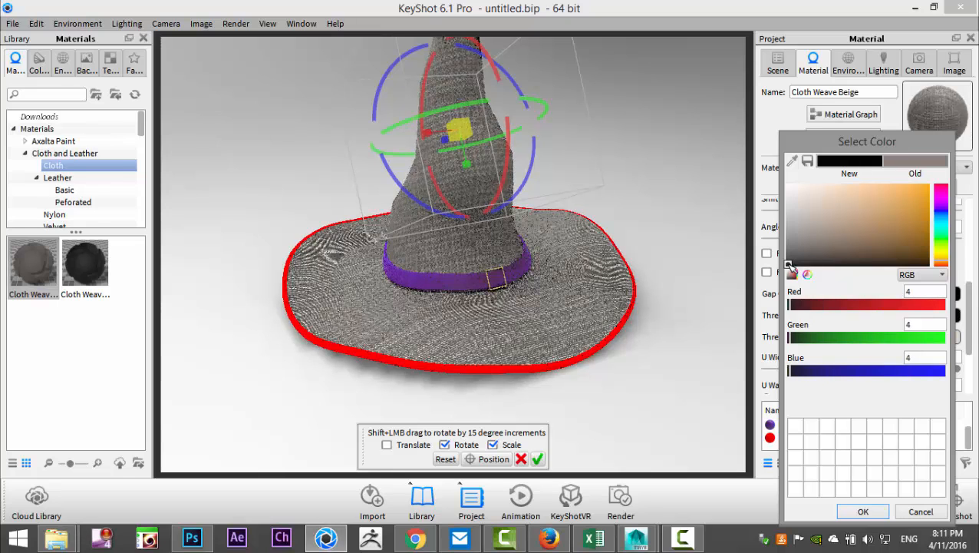
drag(791, 371, 790, 339)
click(792, 305)
drag(791, 304, 785, 316)
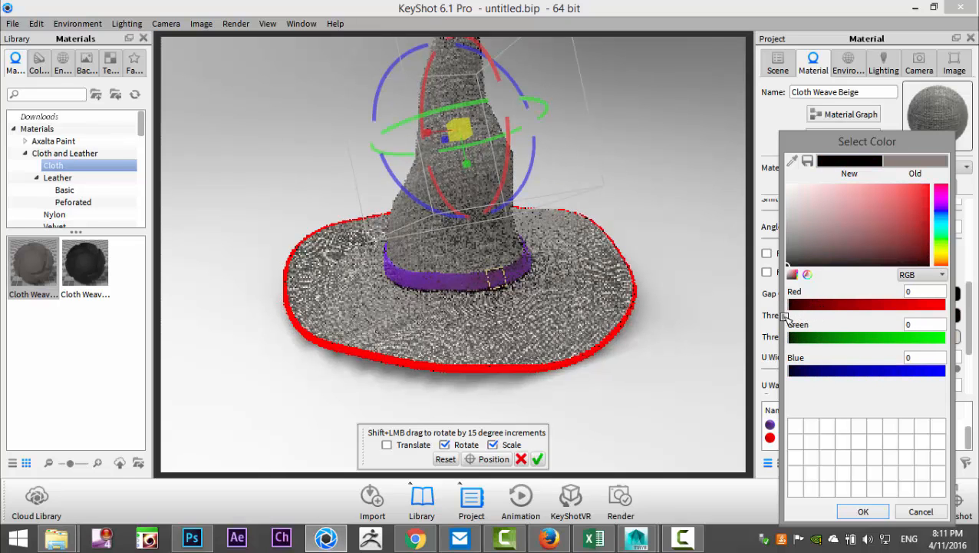
click(863, 511)
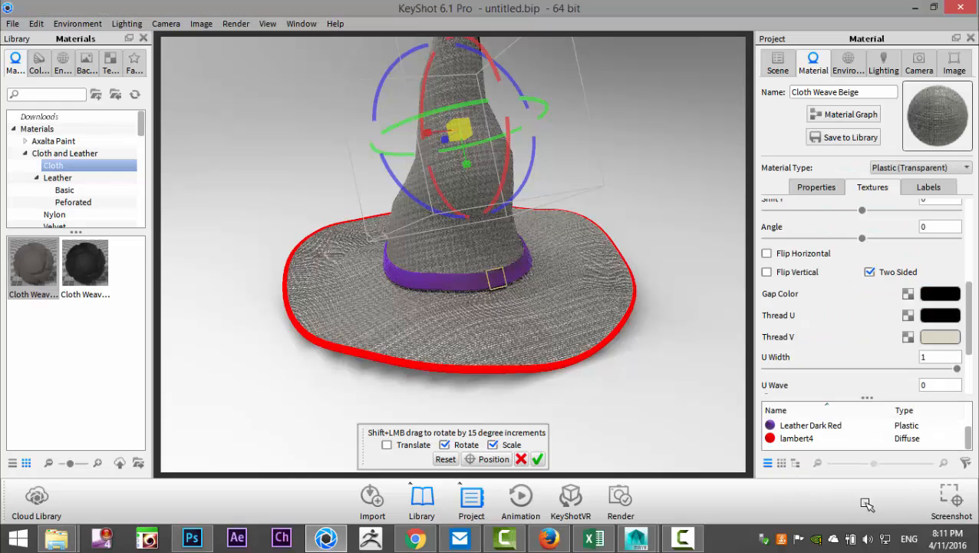
Set the cloth weave's Thread V color to black, RGB 0, 0, 0
click(938, 339)
drag(800, 220, 789, 291)
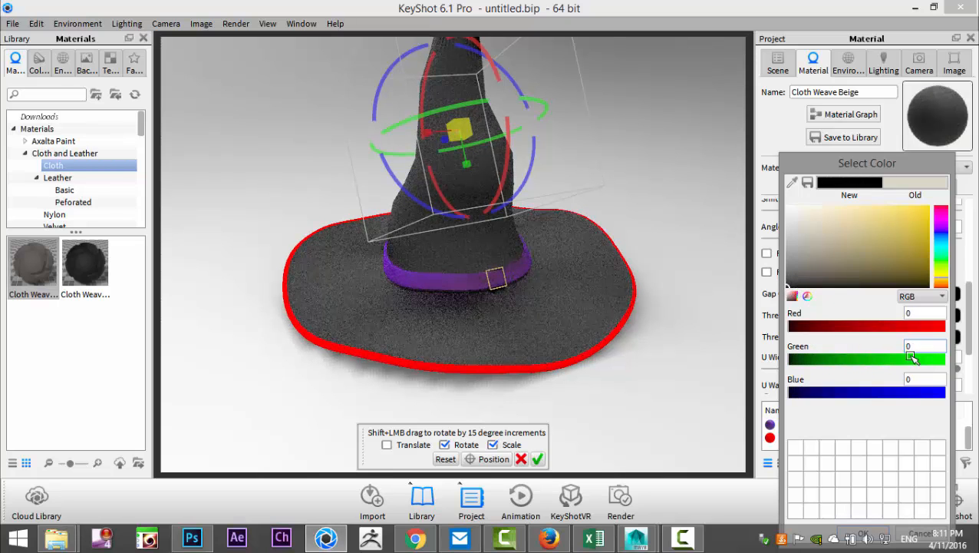
drag(888, 331, 782, 335)
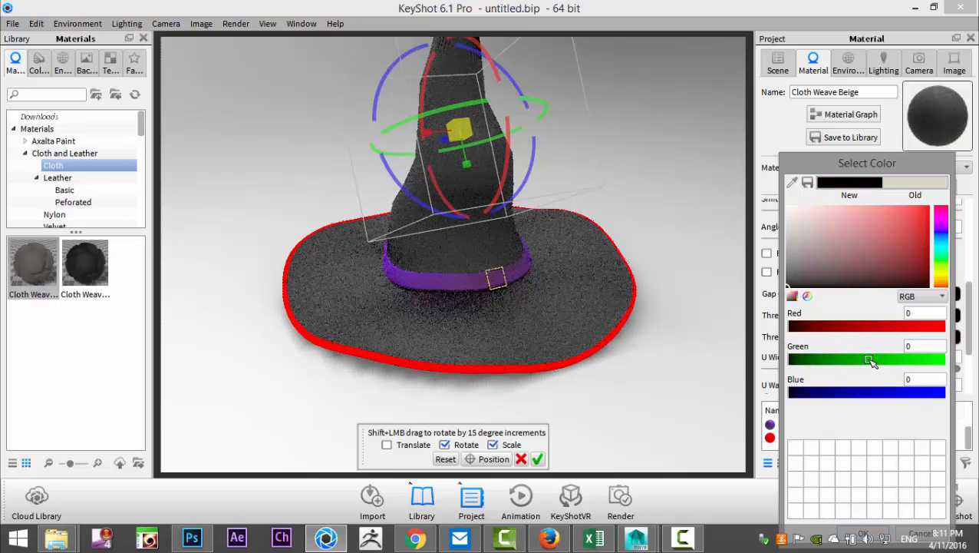
drag(868, 361, 787, 365)
drag(836, 396, 785, 396)
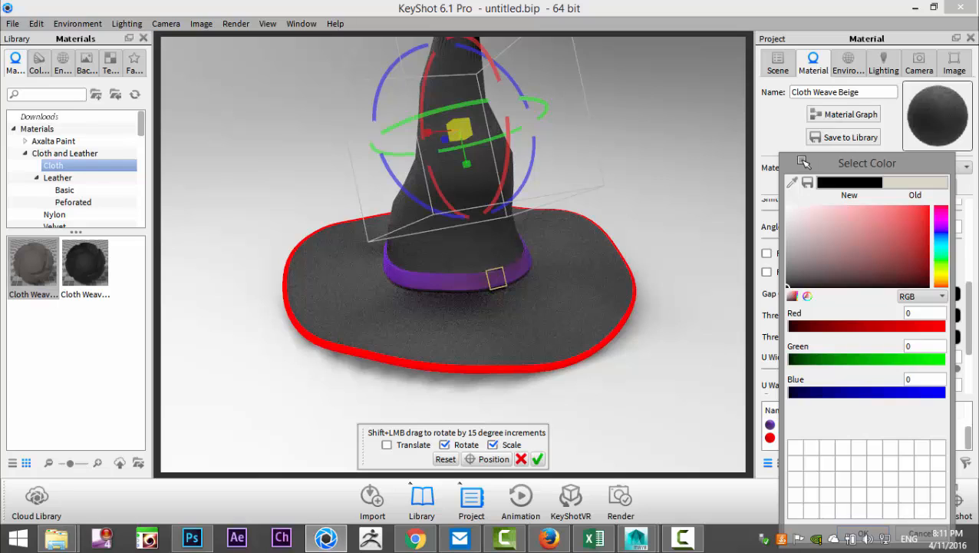
drag(804, 161, 770, 80)
click(827, 430)
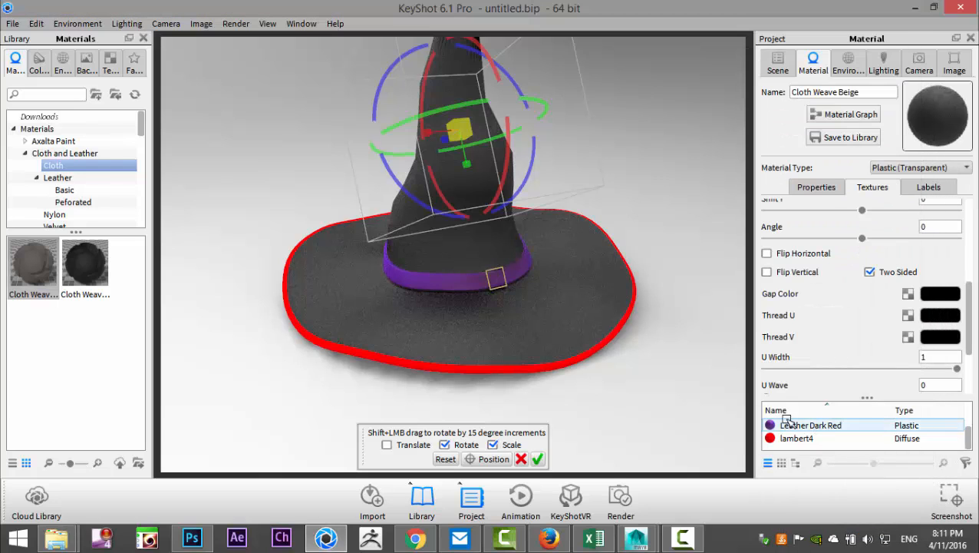
Examine the black cloth weave on the hat up close and from a distance
scroll(581, 368, down, 3)
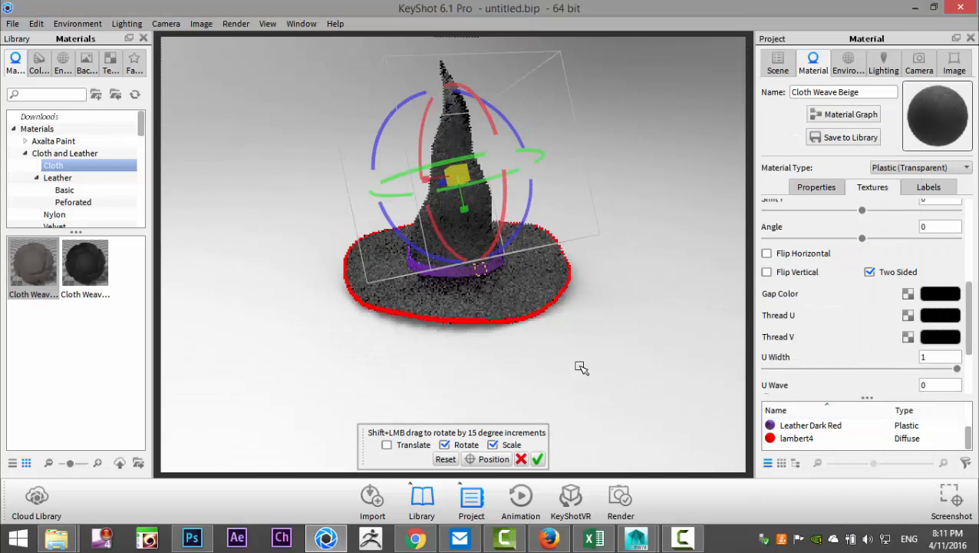
scroll(581, 368, up, 5)
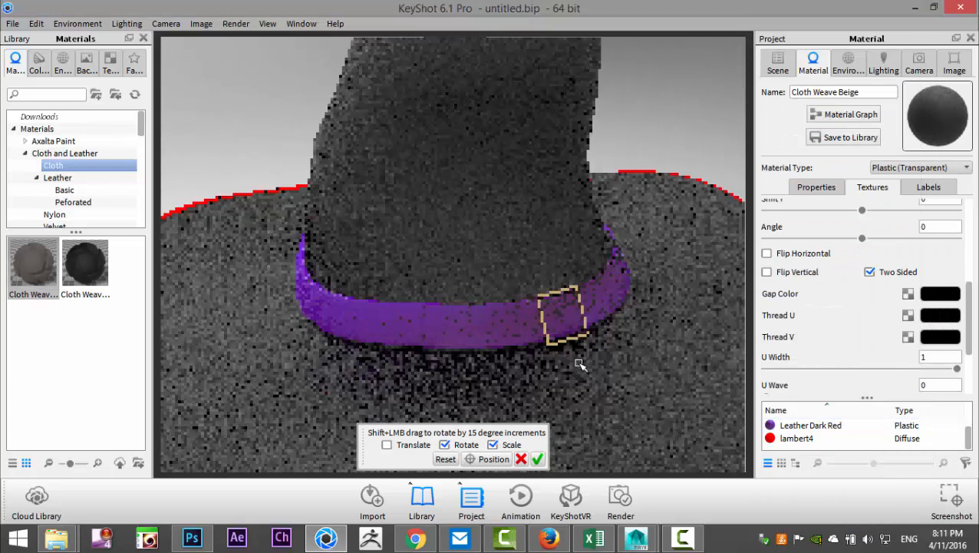
scroll(428, 301, up, 3)
scroll(429, 301, up, 2)
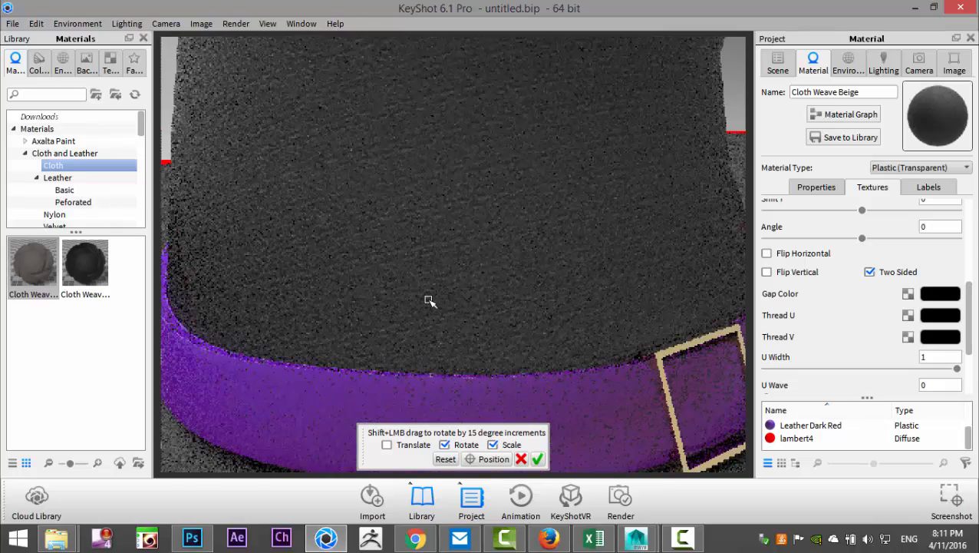
scroll(428, 301, down, 6)
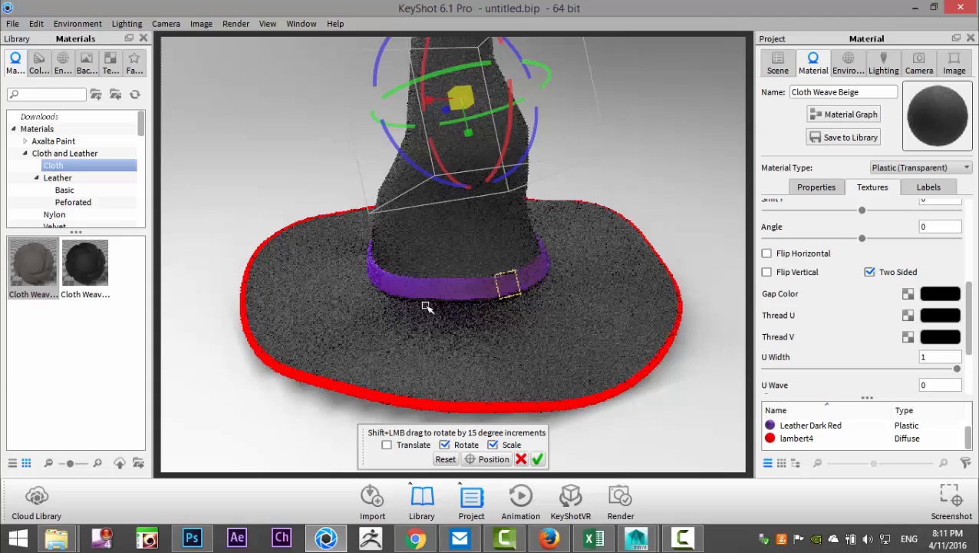
scroll(428, 307, down, 3)
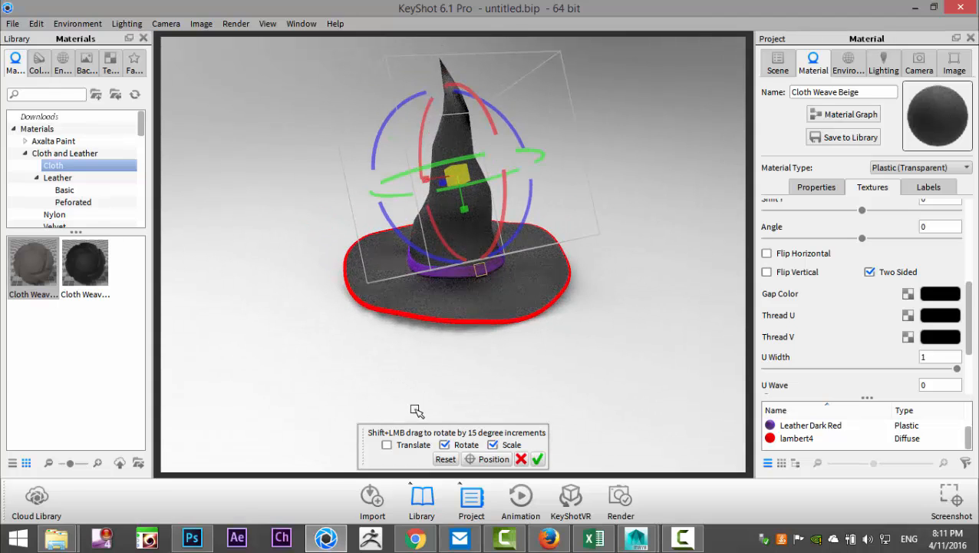
middle_drag(393, 394, 407, 354)
scroll(407, 348, down, 3)
scroll(412, 344, up, 3)
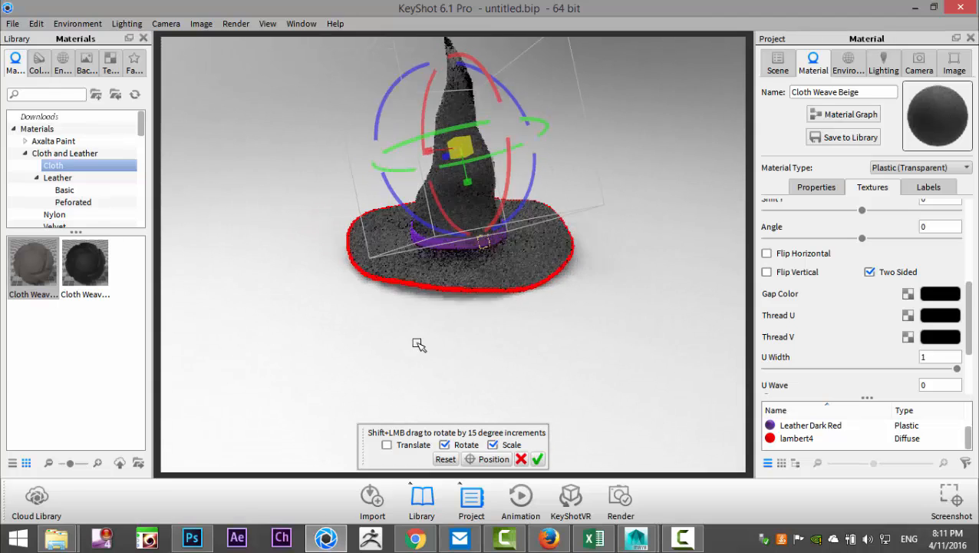
Apply the basic Leather Black library material to the red edge trim of the hat's brim
scroll(418, 347, up, 6)
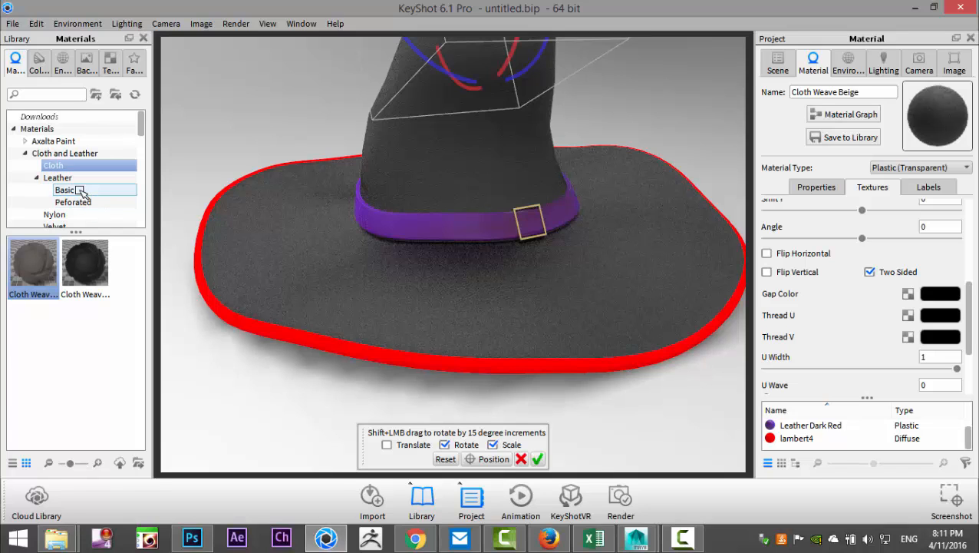
click(79, 191)
click(34, 264)
drag(322, 347, 341, 352)
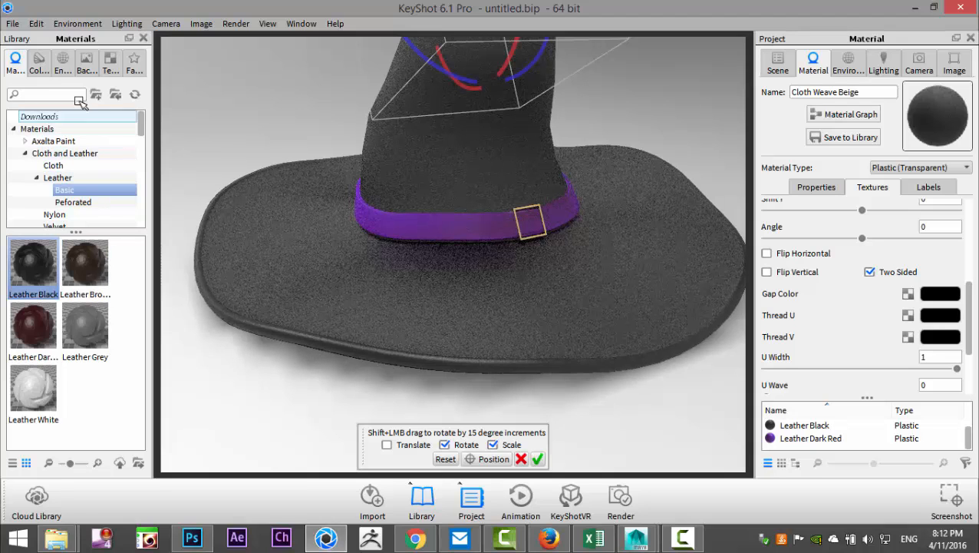
Set the White Solid Vignette studio backplate behind the whole hat and accept the cloth texture's mapping position
click(88, 63)
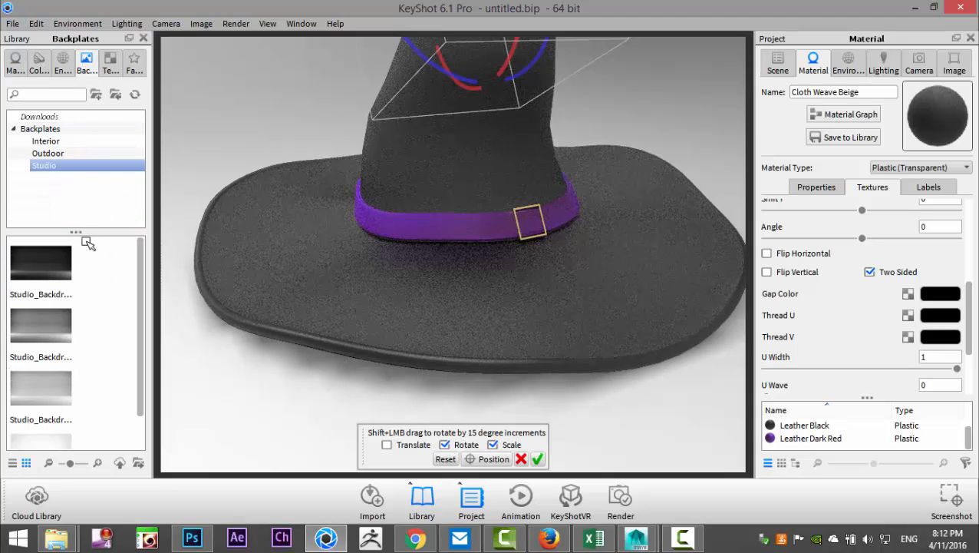
scroll(102, 289, down, 1)
drag(44, 418, 151, 437)
drag(256, 426, 255, 421)
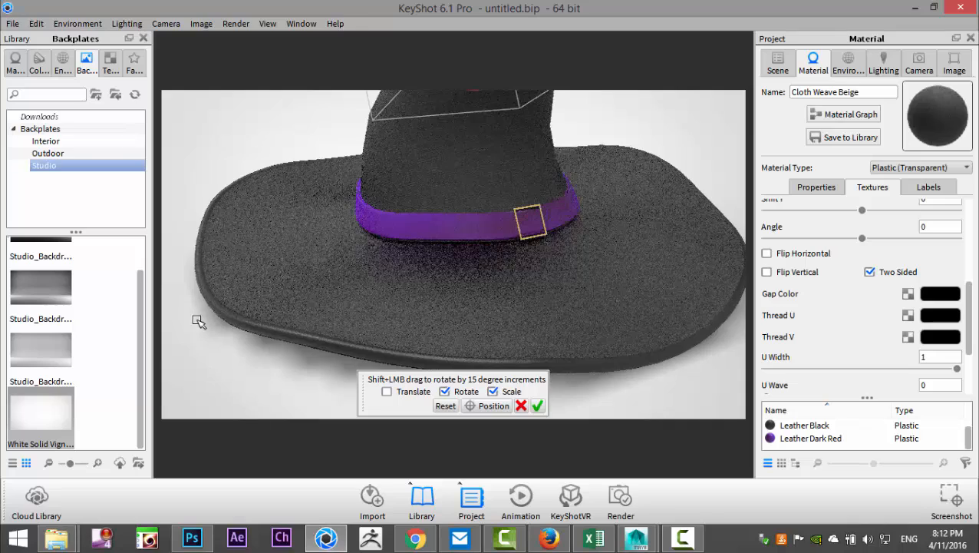
scroll(214, 329, down, 3)
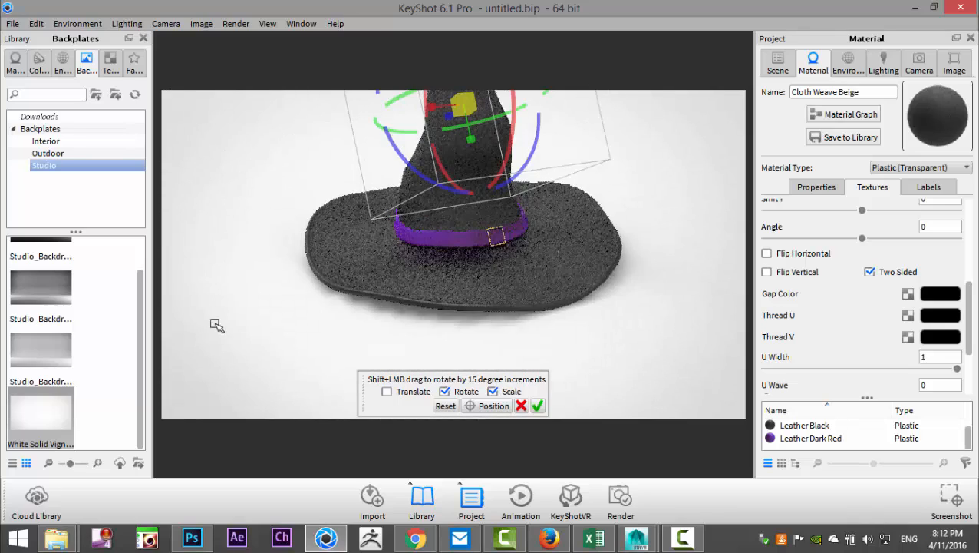
scroll(216, 322, down, 3)
middle_drag(255, 259, 241, 350)
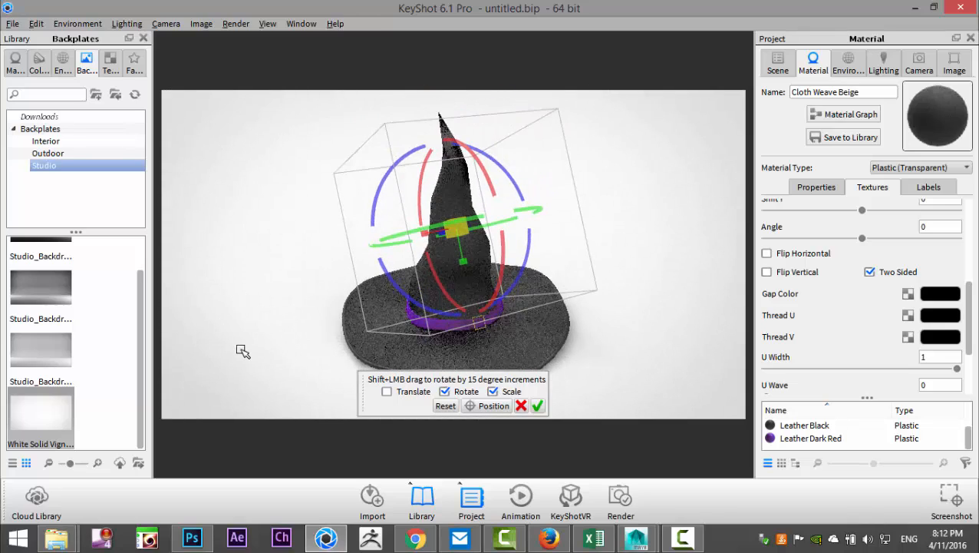
click(540, 406)
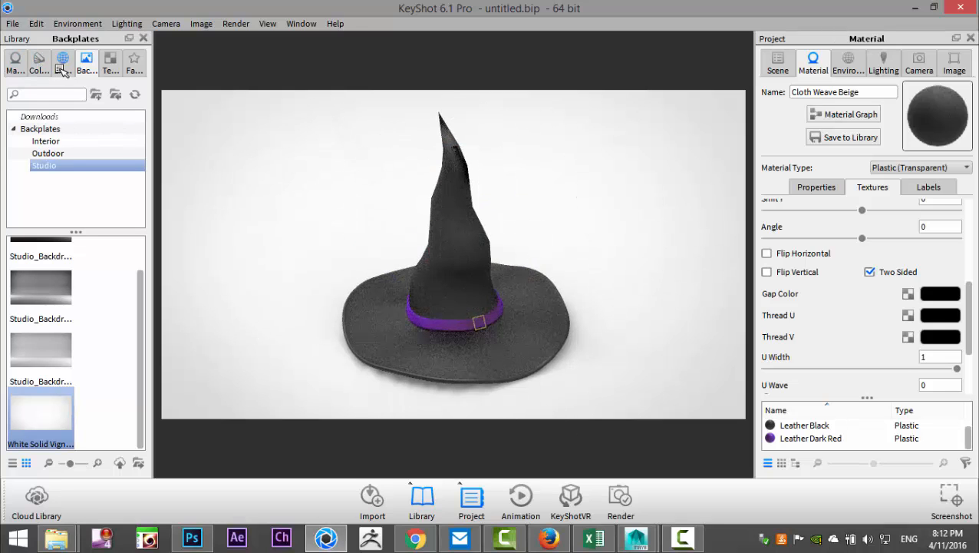
Try the Conference interior environment as lighting and inspect the cloth and purple hatband under it
click(61, 65)
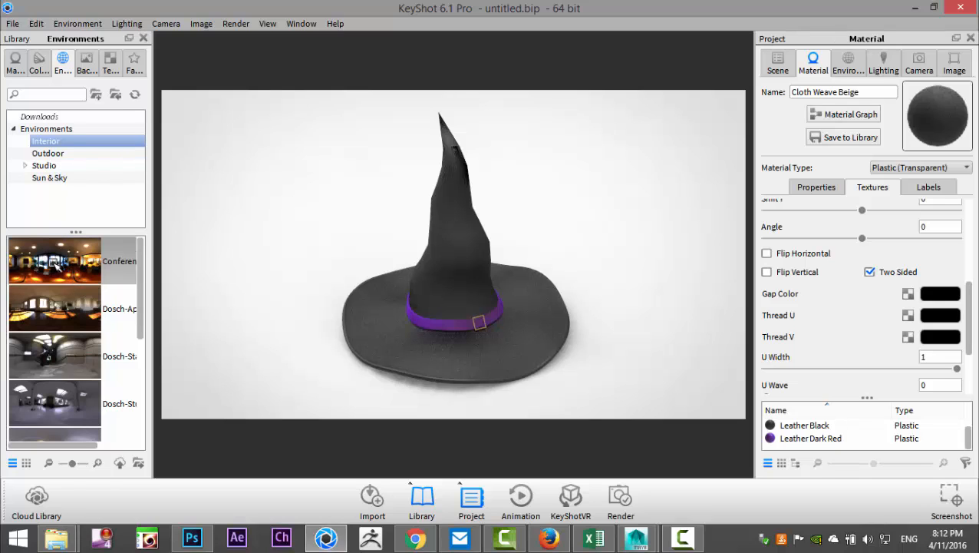
drag(54, 260, 270, 292)
scroll(234, 301, up, 6)
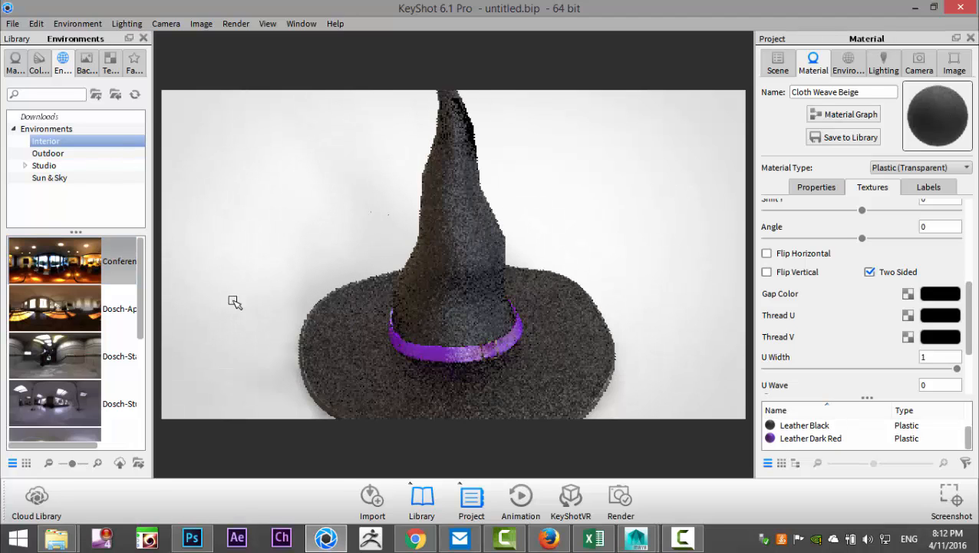
scroll(234, 302, down, 4)
drag(228, 310, 300, 302)
middle_drag(299, 300, 278, 212)
scroll(300, 274, up, 4)
scroll(298, 273, up, 2)
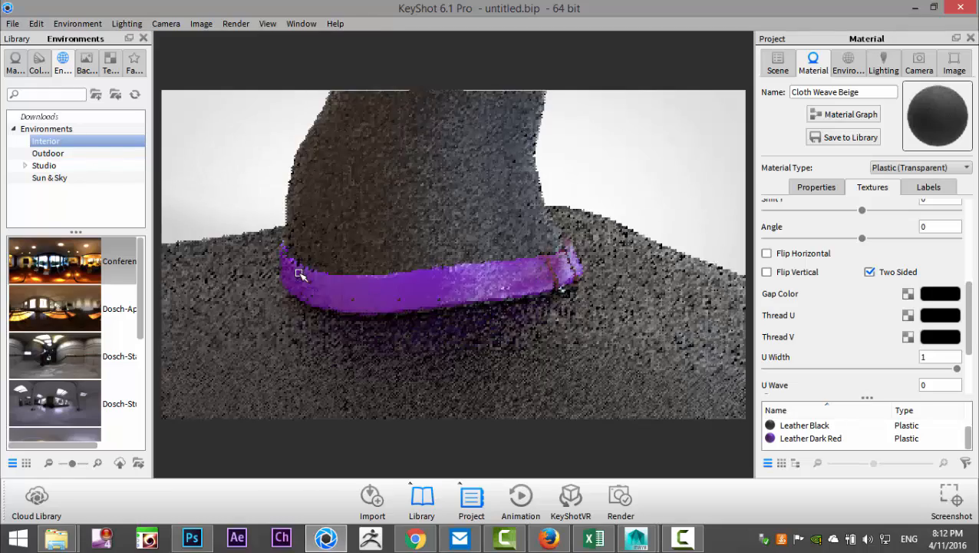
scroll(307, 278, down, 4)
drag(367, 296, 431, 331)
Try lighting the hat with a Dosch-St interior environment and an outdoor hdri-loca environment with a bright sun
drag(44, 359, 227, 363)
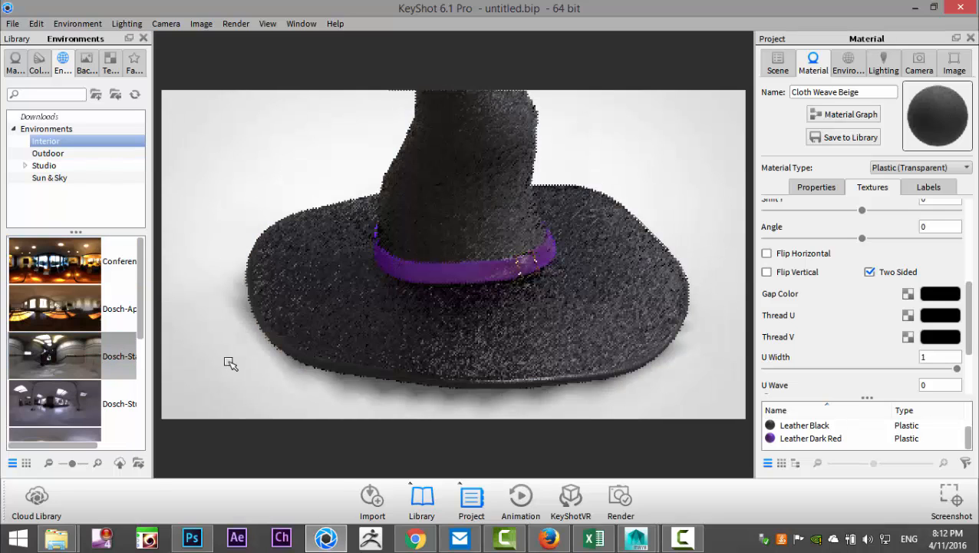
scroll(64, 354, down, 3)
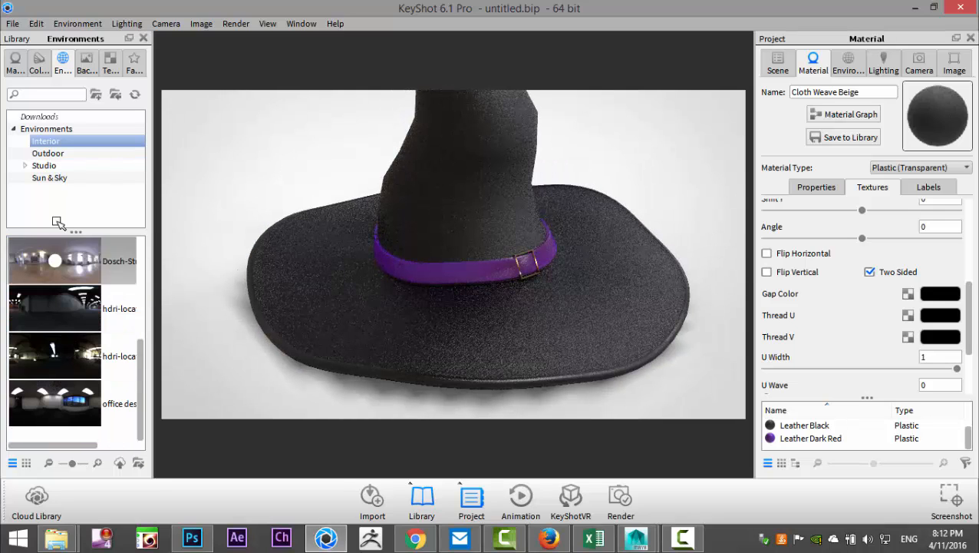
click(63, 154)
drag(57, 402, 238, 368)
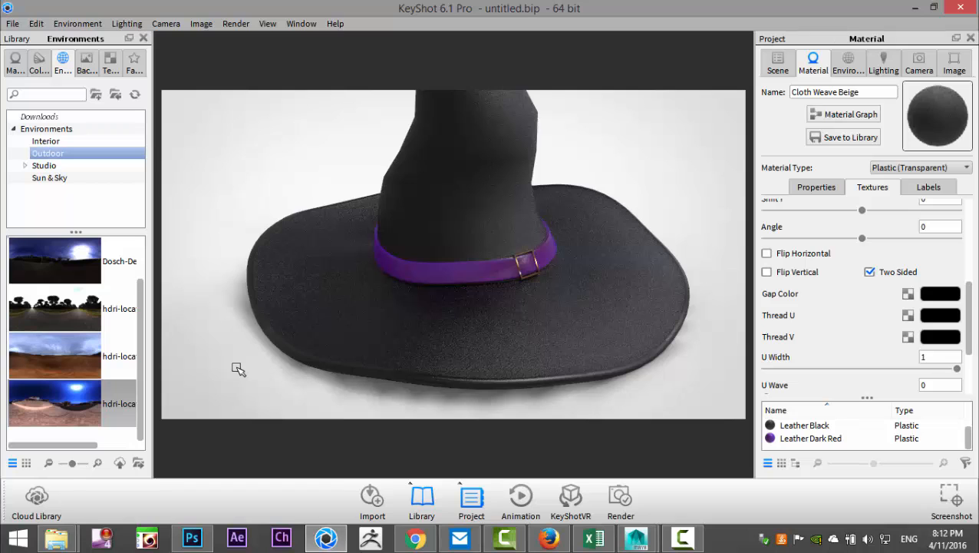
click(60, 393)
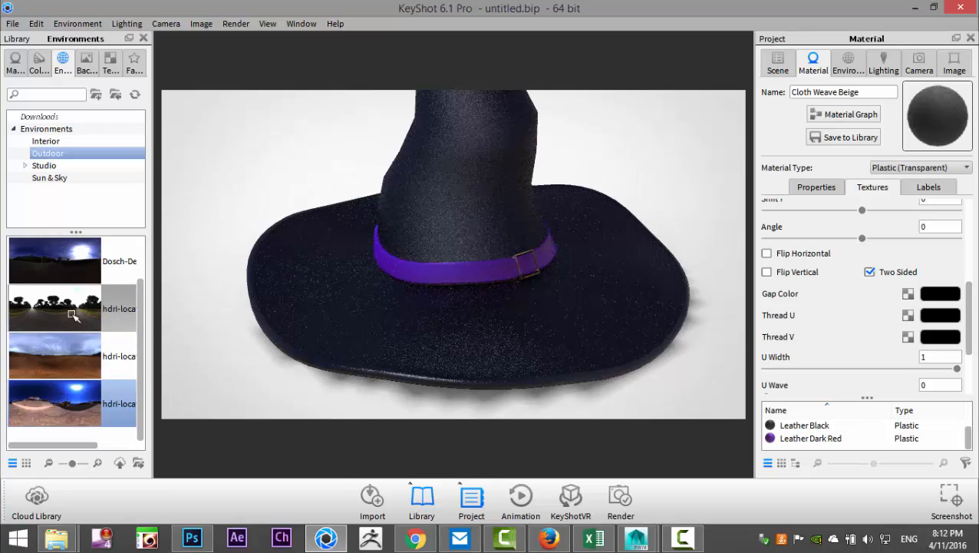
Try lighting the hat with an environment from the Studio > Panels > Overhead group
click(24, 166)
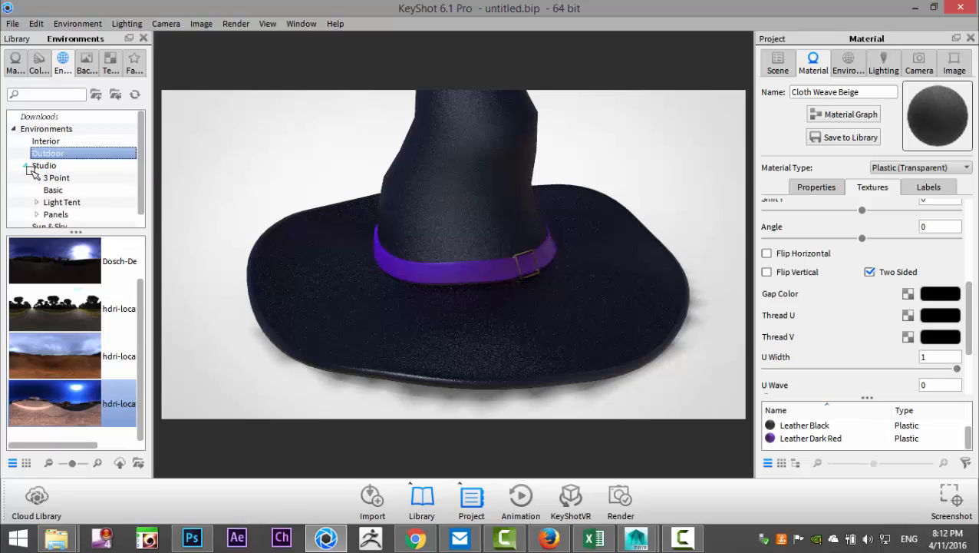
scroll(90, 198, down, 1)
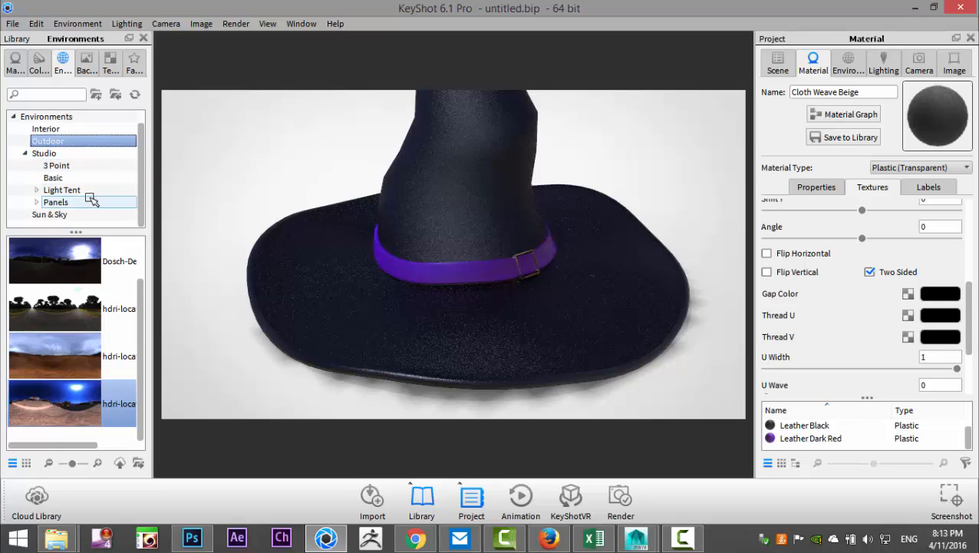
click(37, 202)
scroll(98, 195, down, 1)
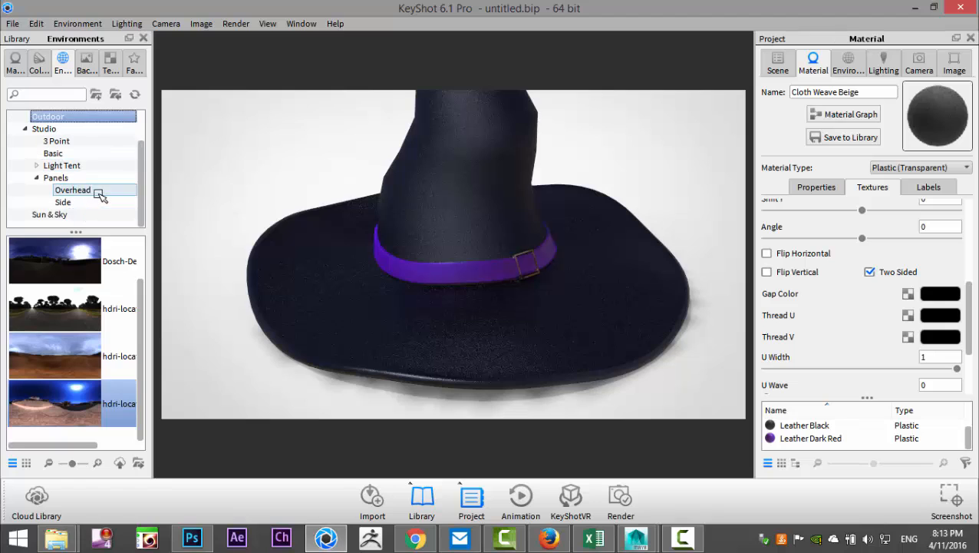
click(99, 191)
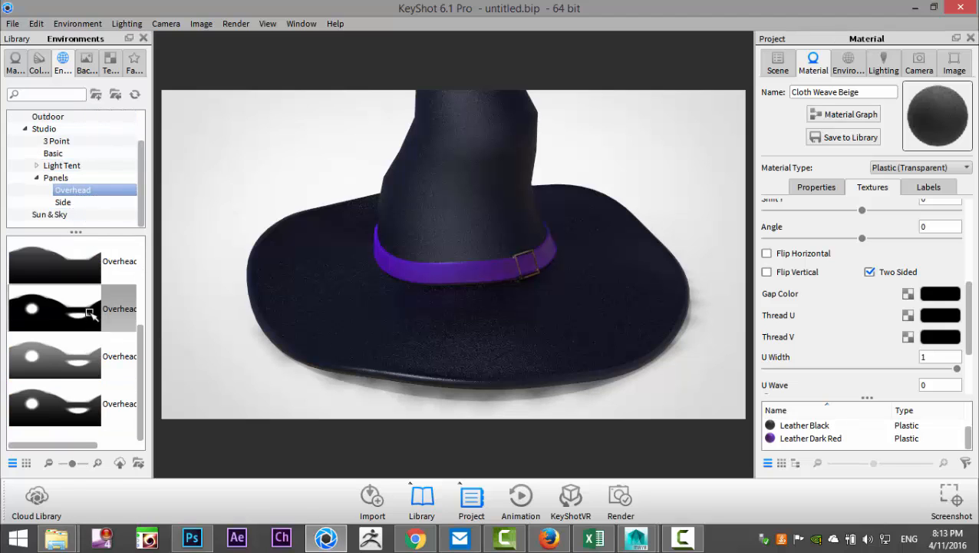
drag(86, 259, 225, 199)
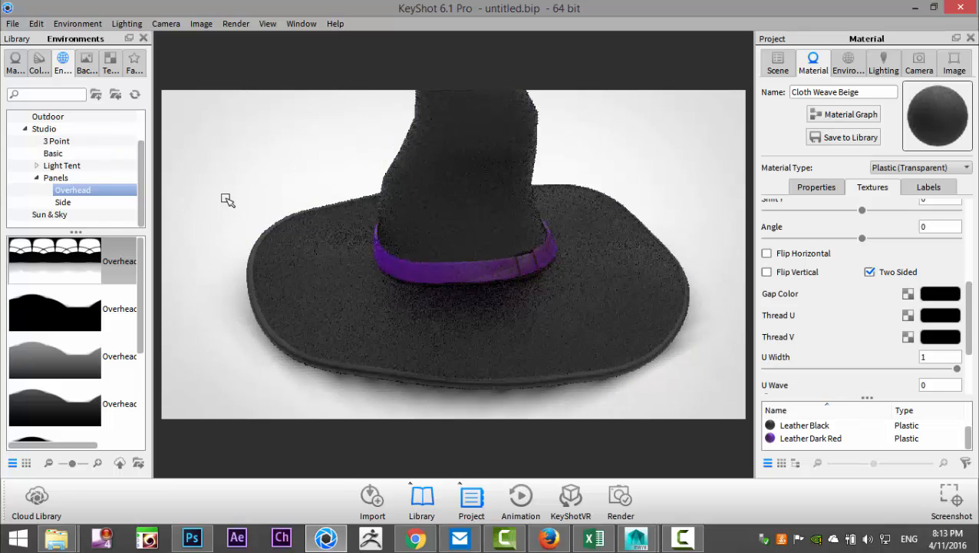
Compare the Conference and Dosch-Ap interior environments on the hat and keep the Conference environment
scroll(77, 175, up, 1)
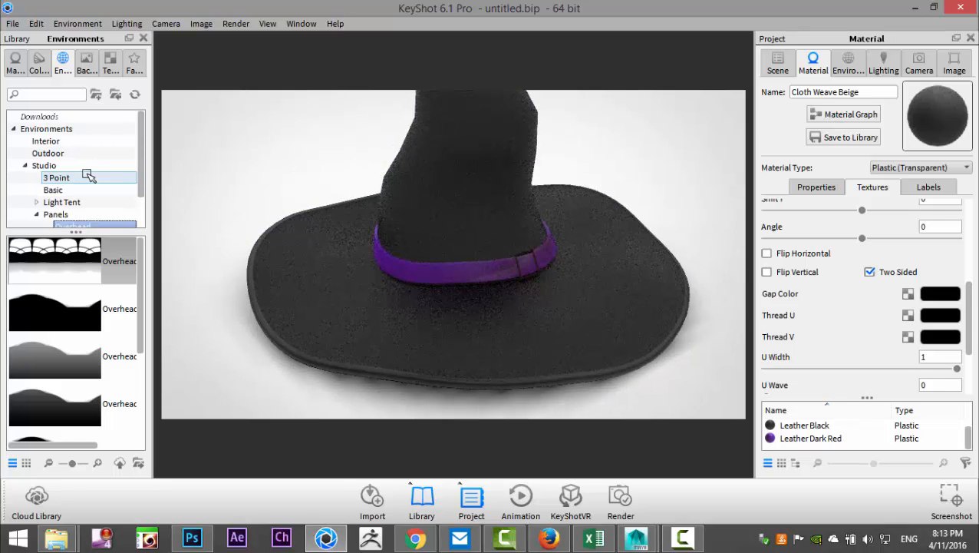
click(56, 142)
drag(54, 265, 214, 192)
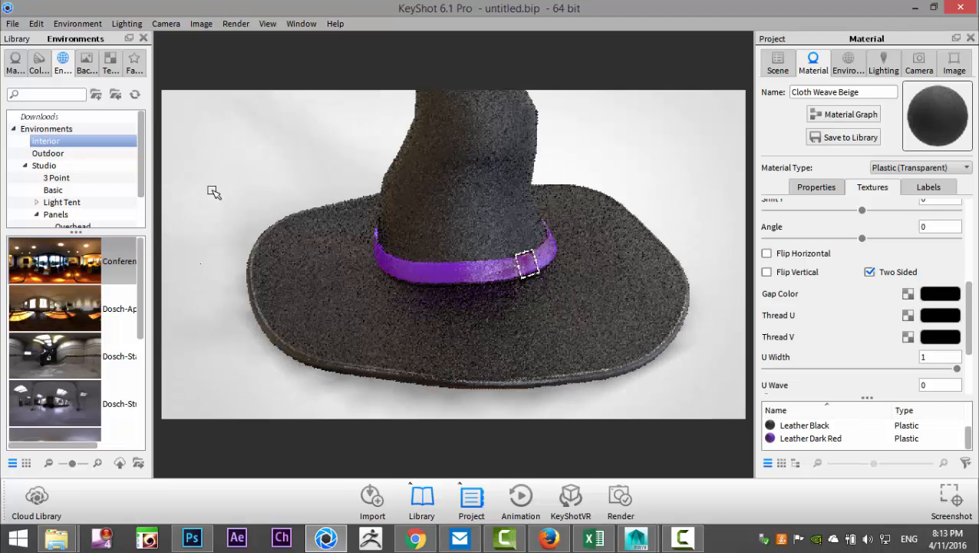
drag(39, 315, 206, 287)
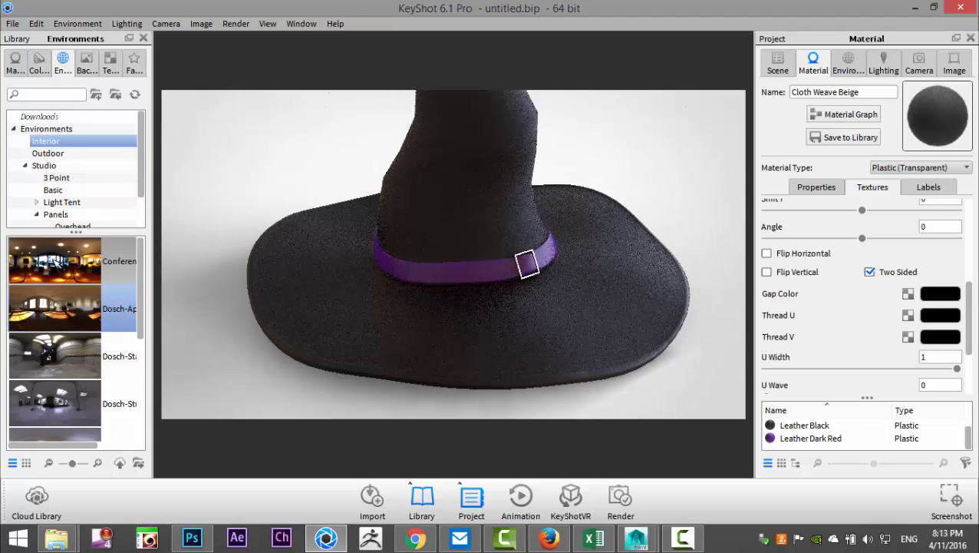
drag(191, 252, 258, 206)
Switch the lighting to Full Simulation with Caustics and Interior Mode turned off
click(128, 24)
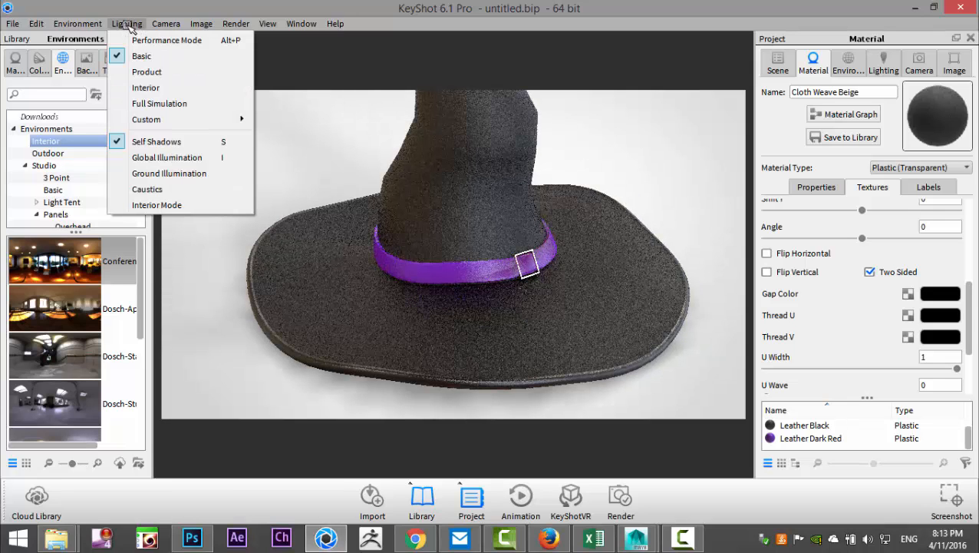
click(167, 105)
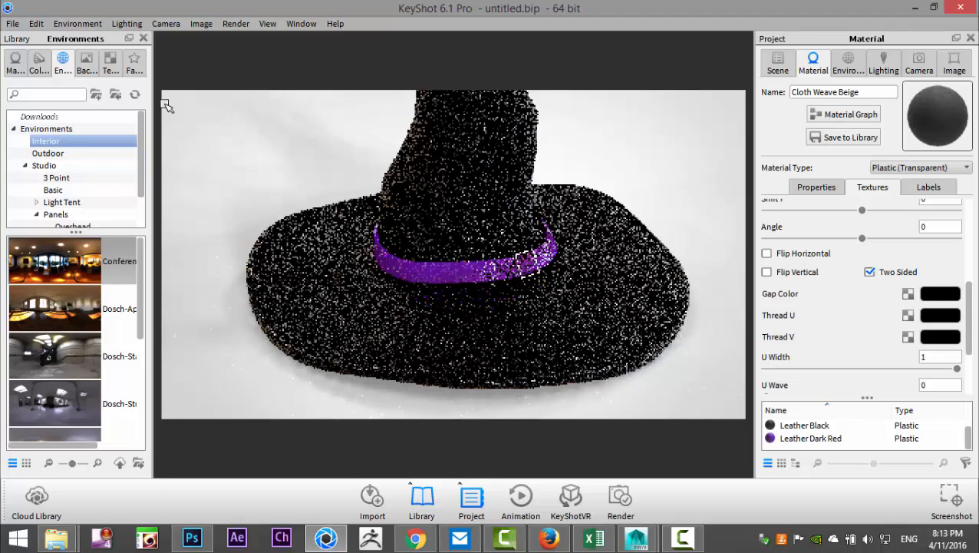
click(126, 24)
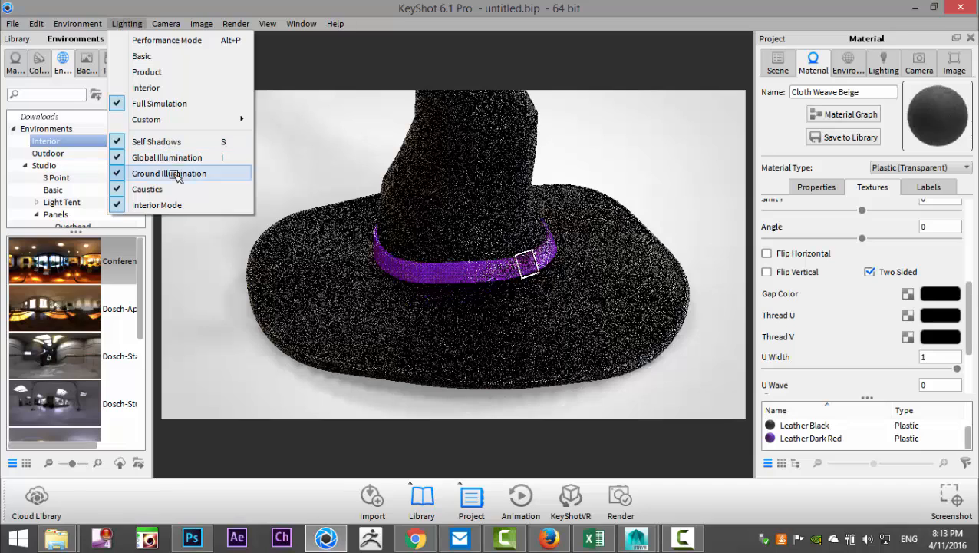
click(147, 189)
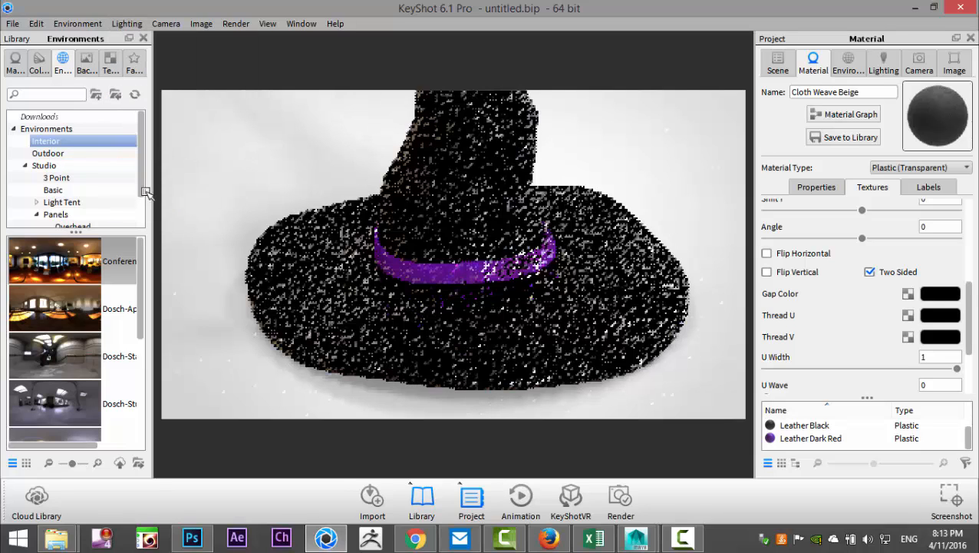
click(127, 23)
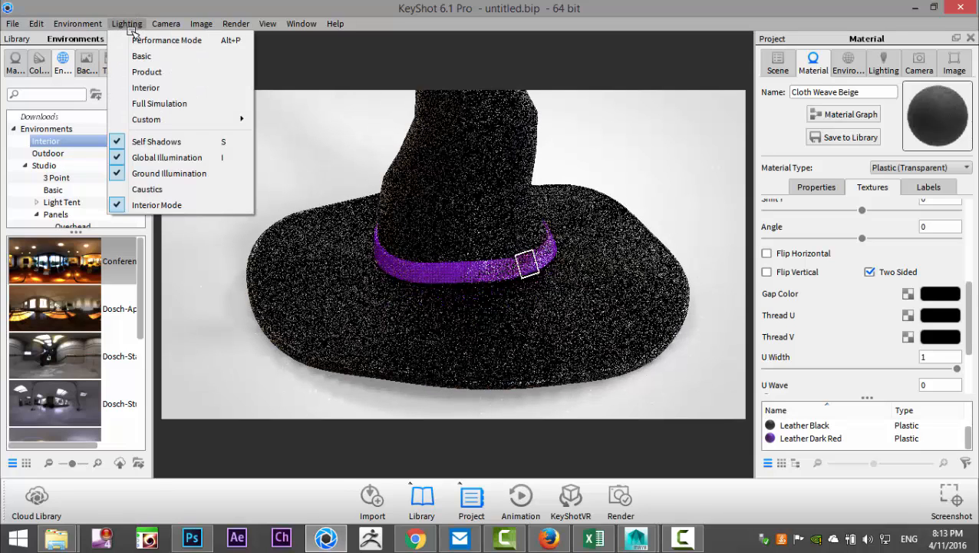
click(157, 206)
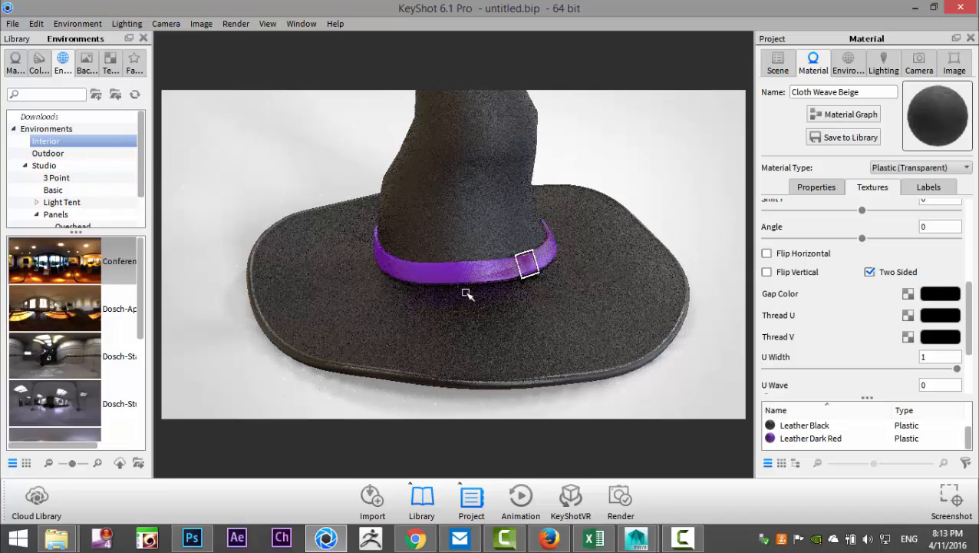
Examine the newly lit hat from several sides, down to brim level, and at different distances
mouse_move(502, 332)
mouse_down()
mouse_move(501, 284)
mouse_move(499, 328)
mouse_up()
scroll(502, 332, up, 3)
scroll(501, 330, down, 5)
scroll(502, 328, down, 2)
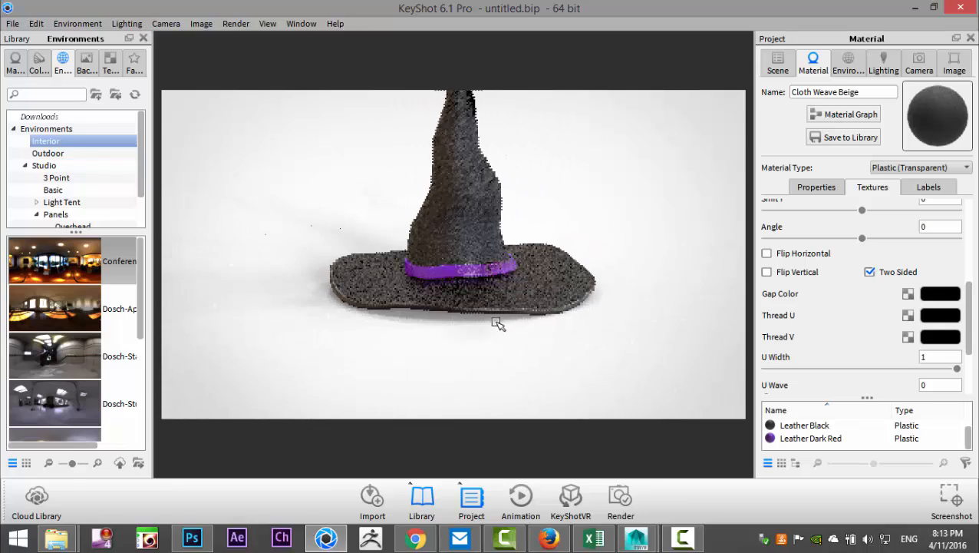
drag(488, 323, 304, 379)
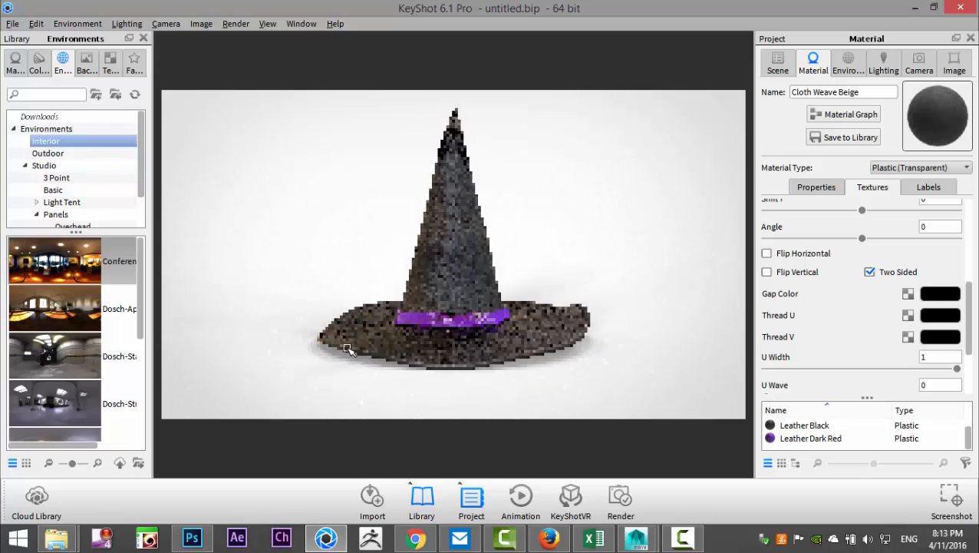
drag(442, 360, 472, 336)
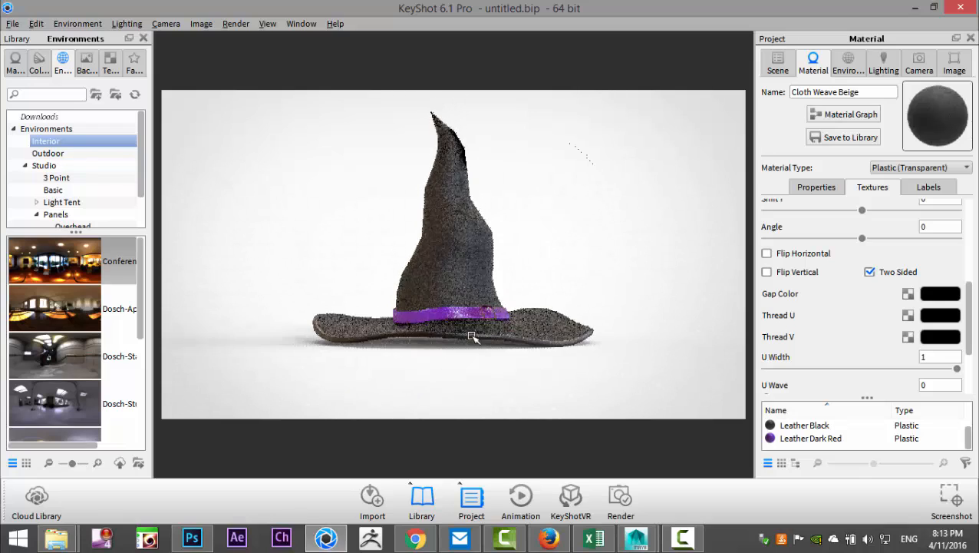
scroll(488, 359, up, 4)
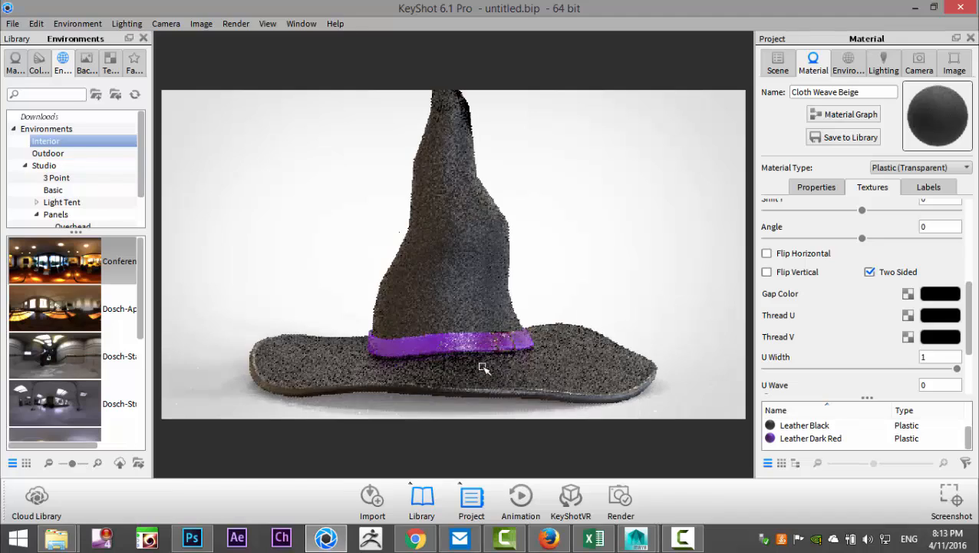
mouse_move(473, 381)
mouse_down()
mouse_move(477, 349)
mouse_move(475, 369)
mouse_up()
scroll(481, 363, up, 4)
Examine the hatband, buckle and crooked tip up close, and the whole hat from far away
middle_drag(463, 367, 442, 315)
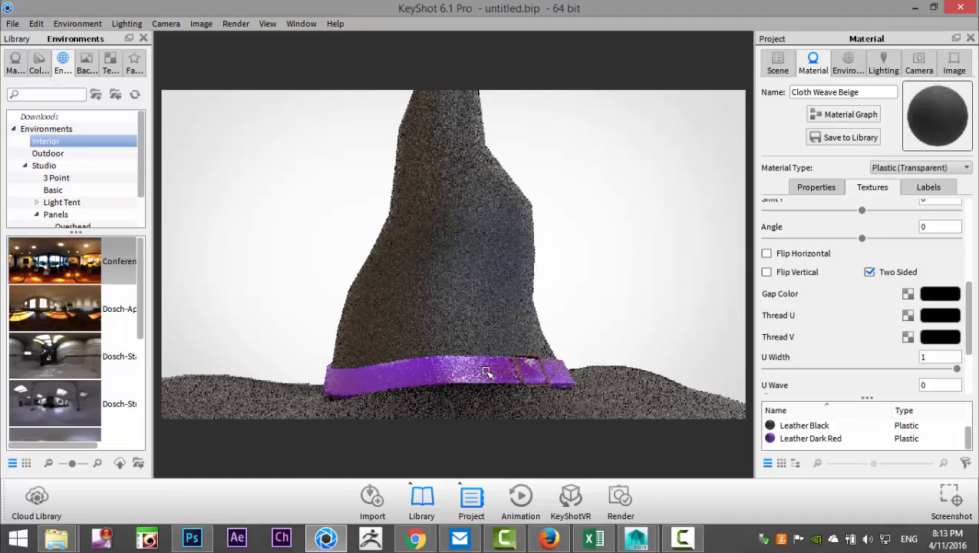
scroll(451, 331, up, 4)
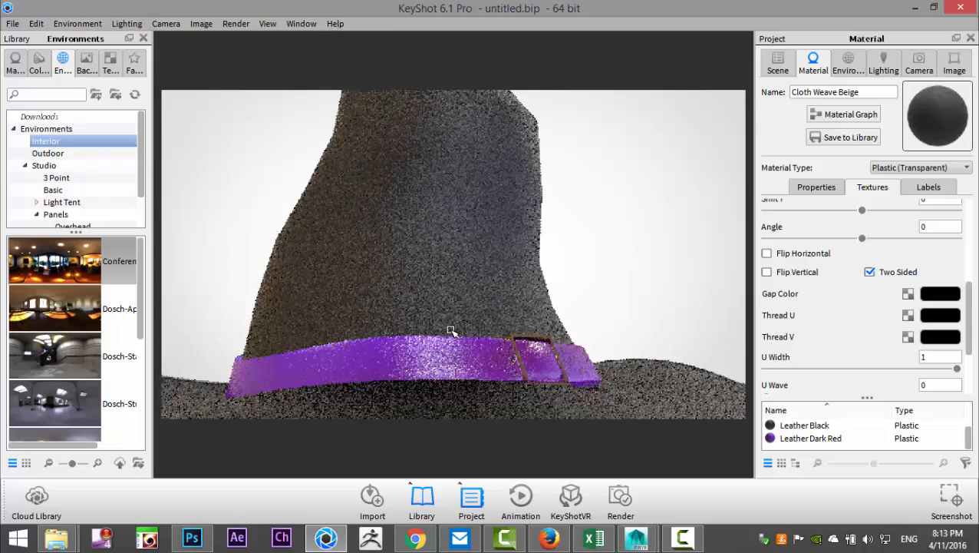
scroll(453, 331, down, 8)
drag(457, 324, 452, 390)
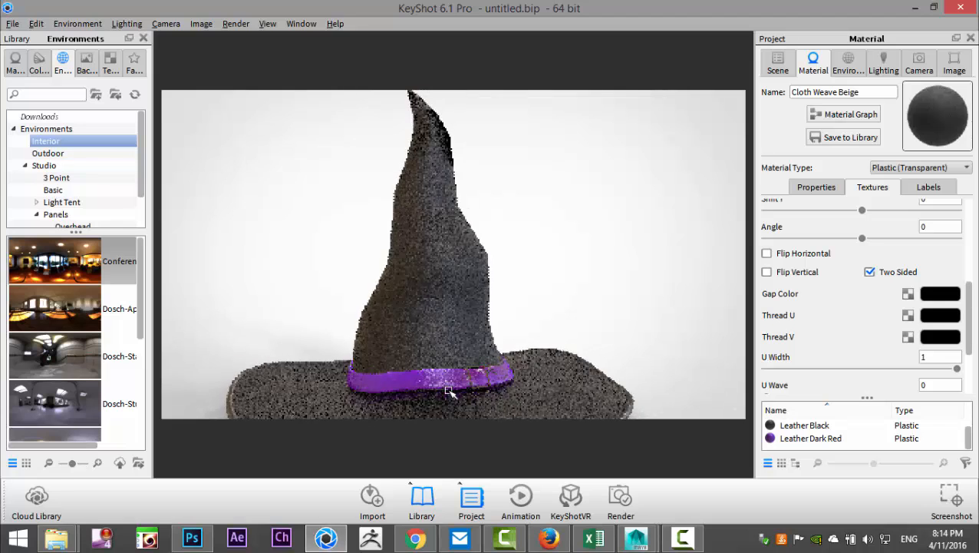
middle_drag(483, 224, 467, 405)
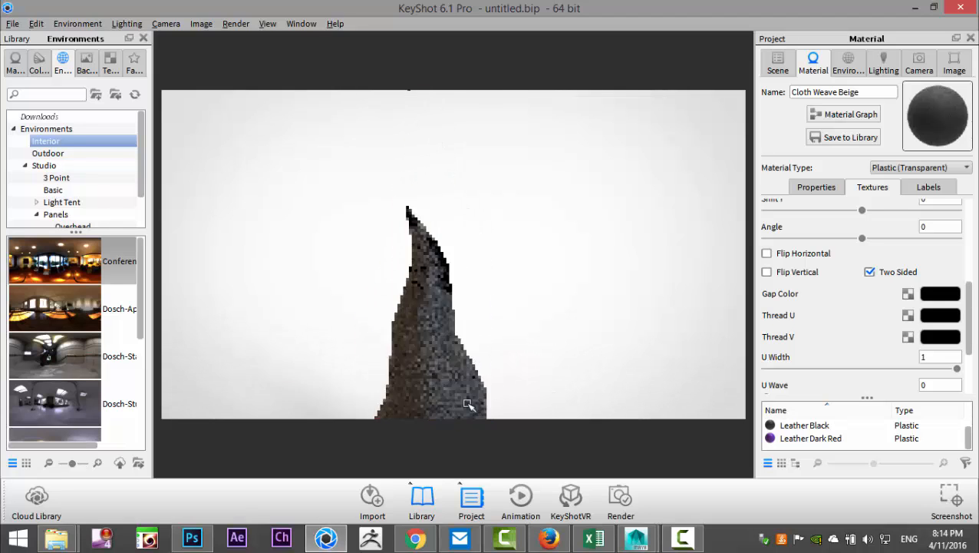
scroll(482, 324, up, 5)
drag(486, 343, 514, 345)
scroll(516, 346, down, 8)
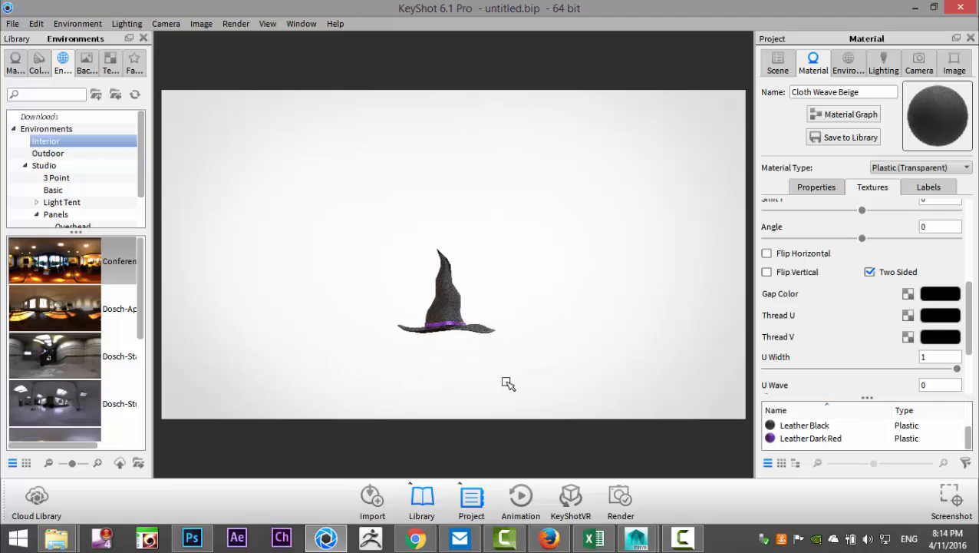
Compare the hat close up with Global Illumination turned off and on, and leave it on
drag(502, 407, 471, 292)
scroll(472, 292, up, 5)
drag(458, 334, 345, 376)
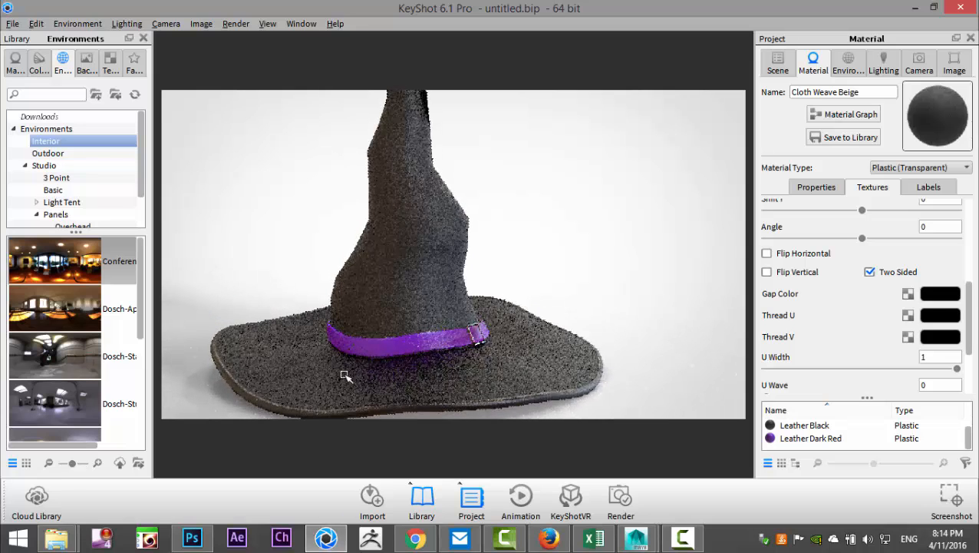
click(127, 24)
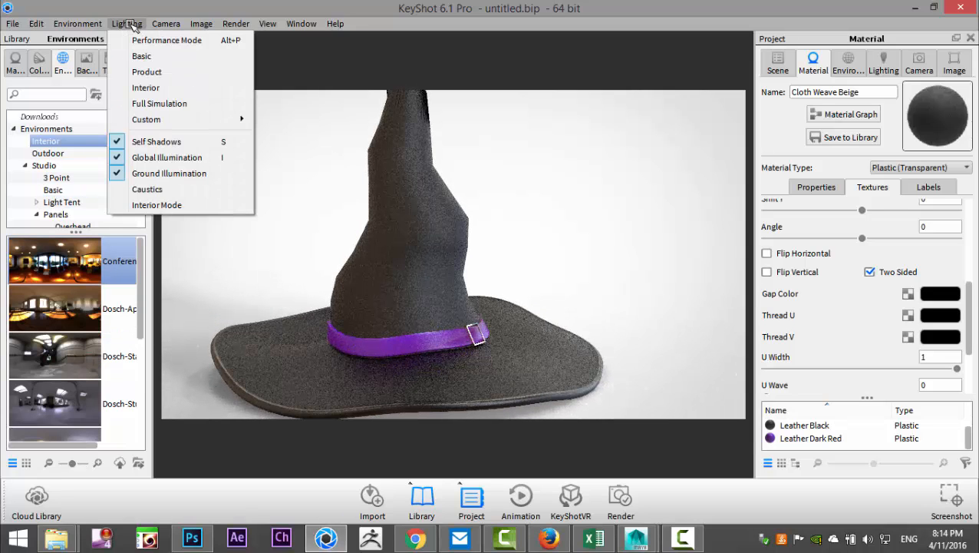
click(185, 158)
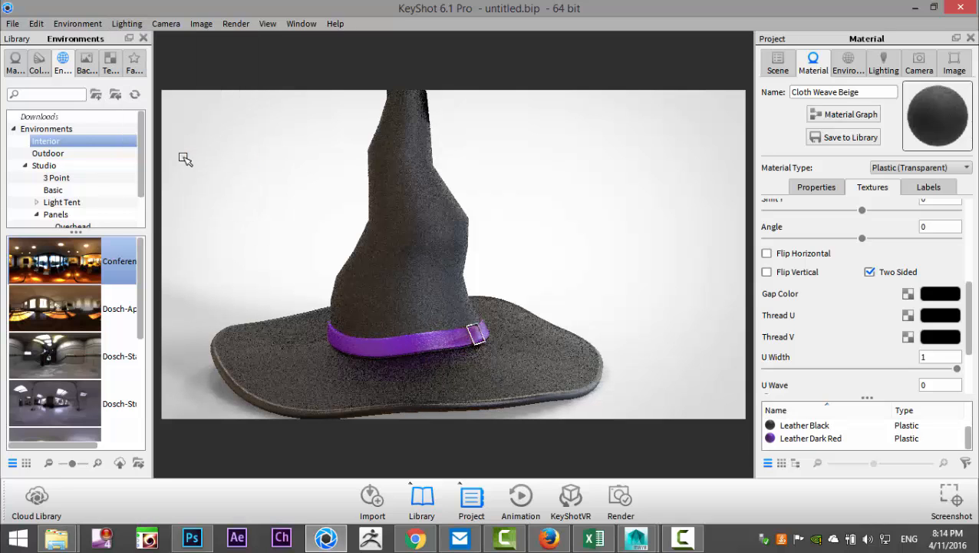
click(123, 27)
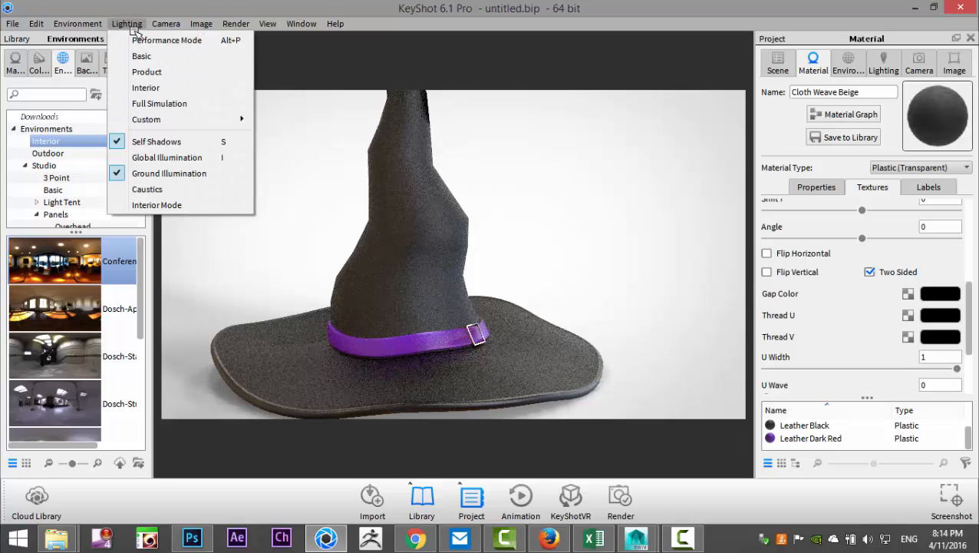
click(176, 158)
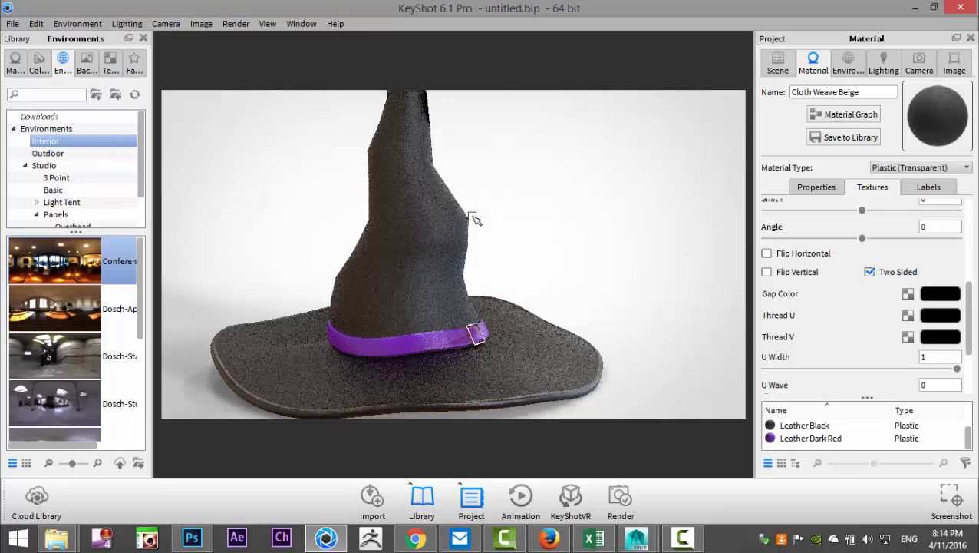
Frame the hat closely from near brim level and set up a still-image render named HatFinal, saved to the Desktop folder
drag(496, 338, 555, 325)
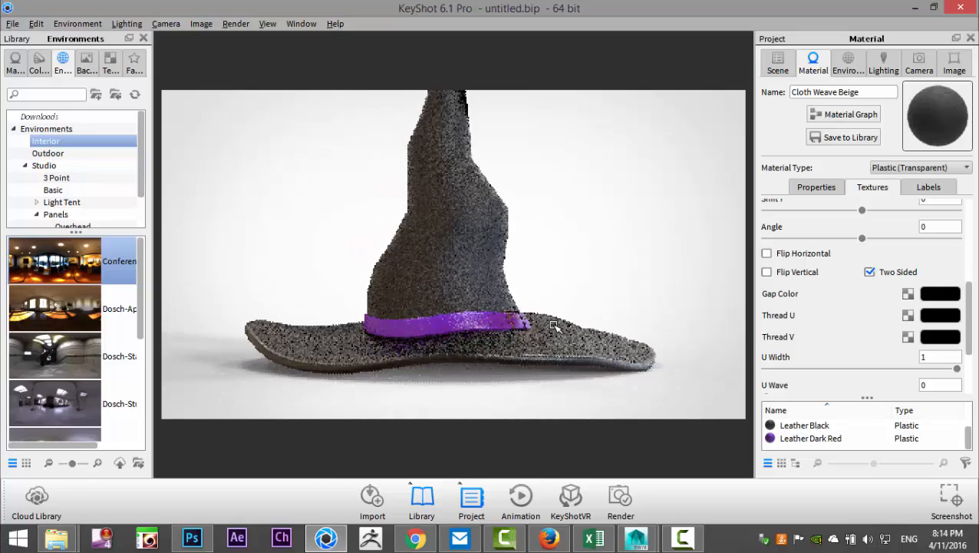
scroll(558, 339, up, 2)
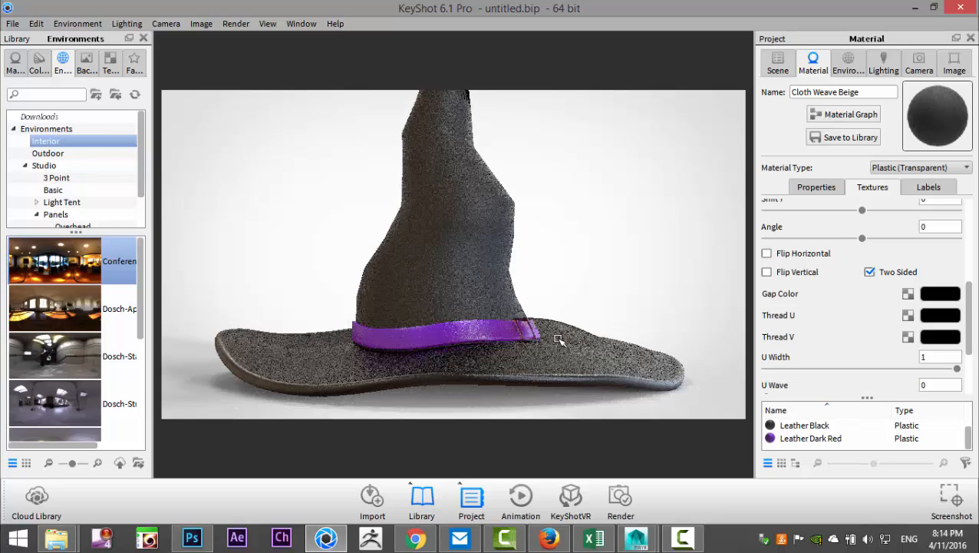
click(246, 24)
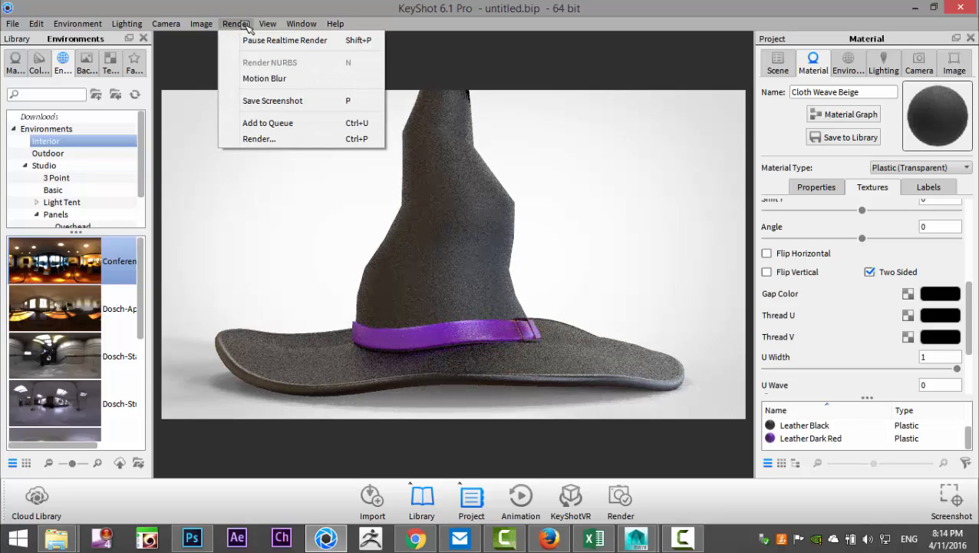
click(282, 139)
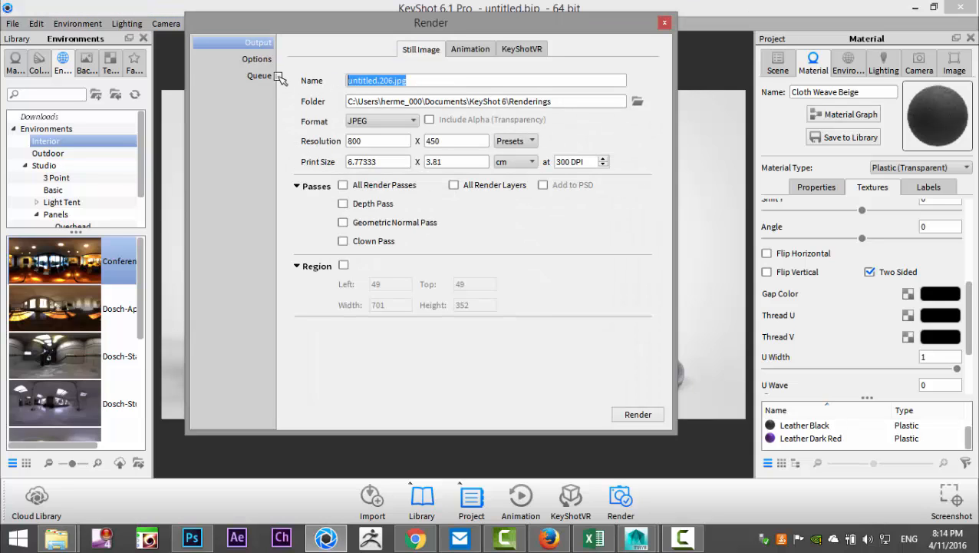
text(HatFinal)
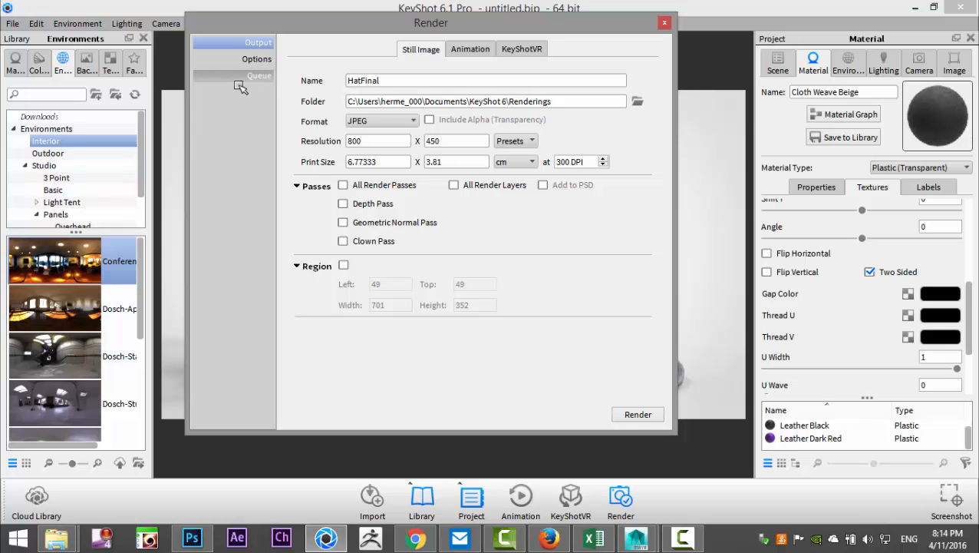
click(638, 101)
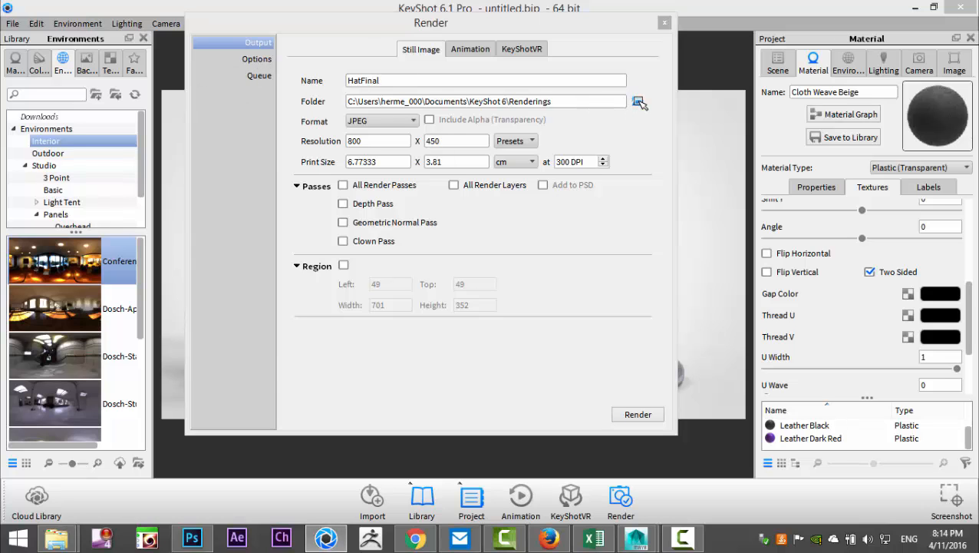
click(264, 136)
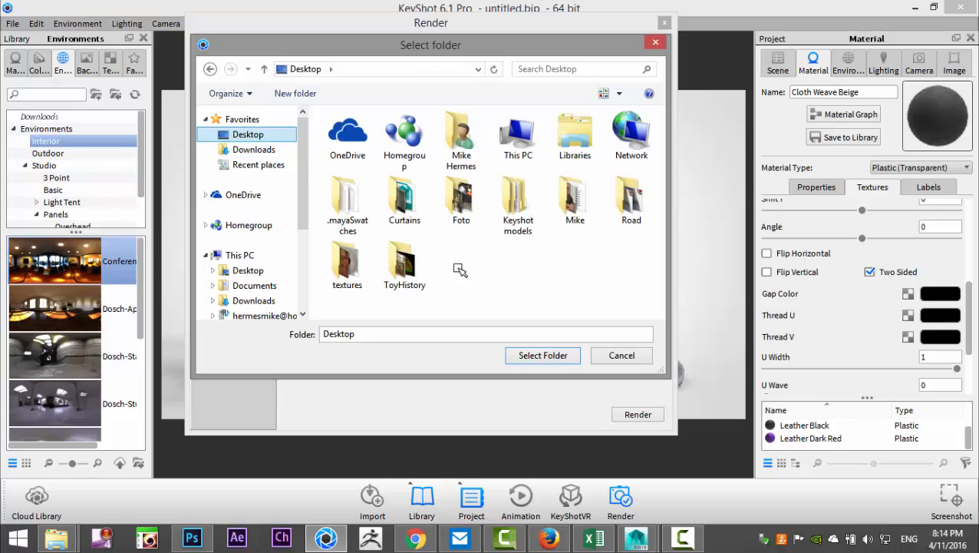
click(543, 355)
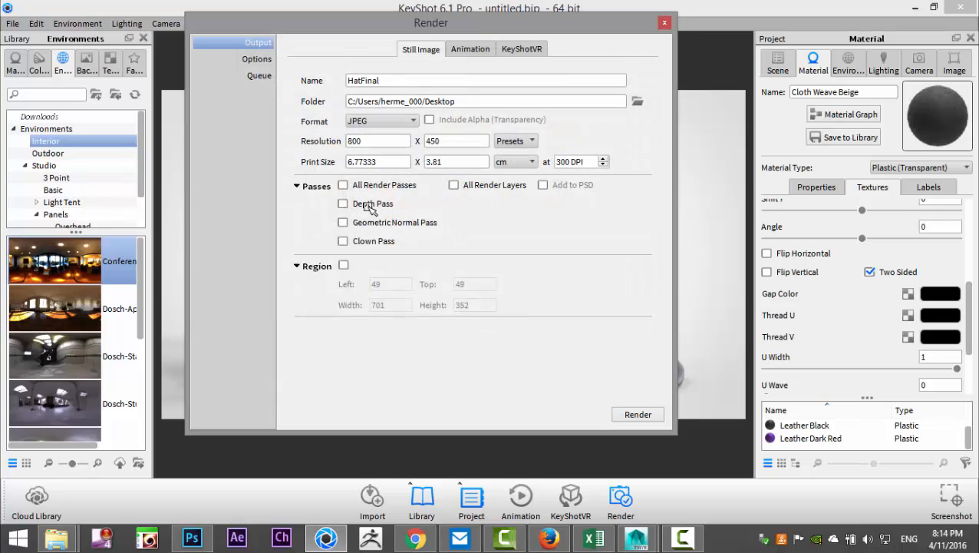
Set the output resolution to the 1280 x 720 preset and render the still image
click(511, 141)
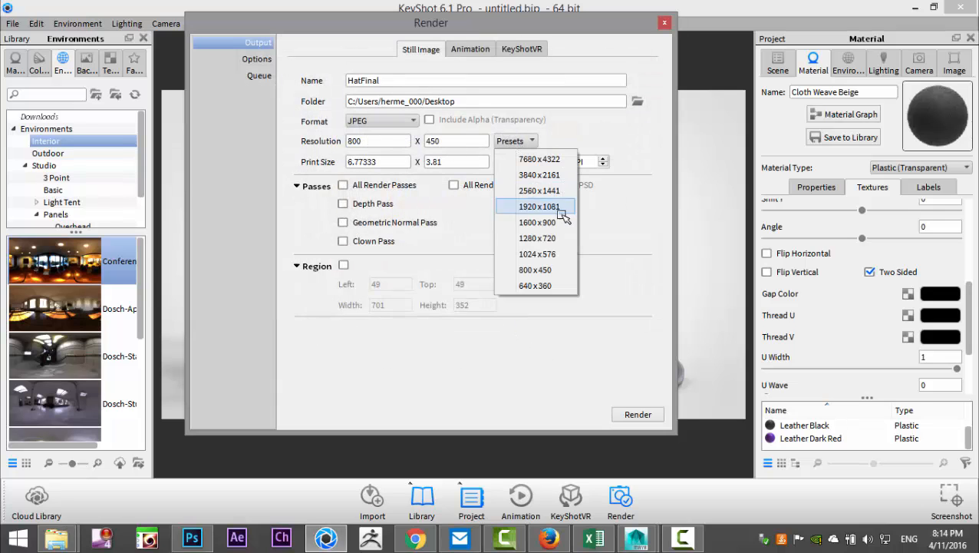
click(553, 238)
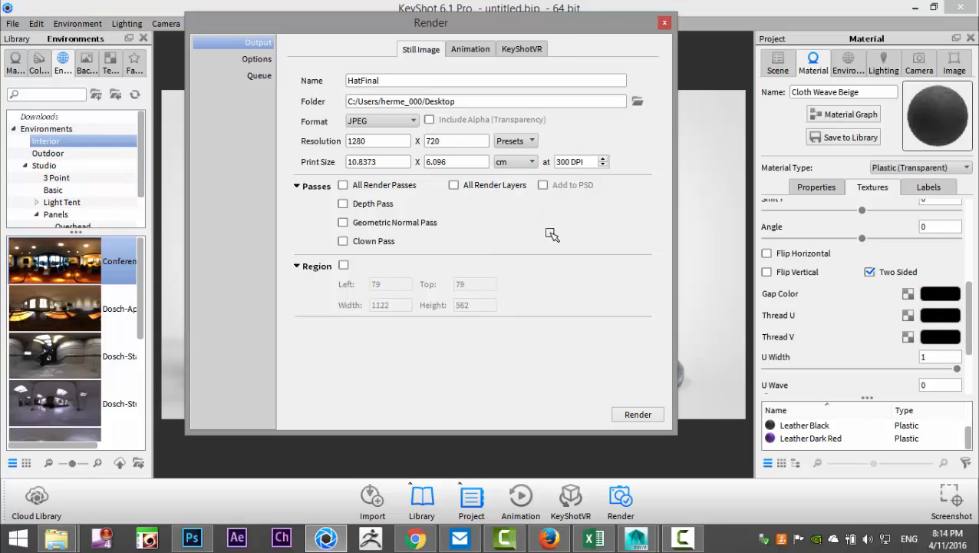
click(650, 415)
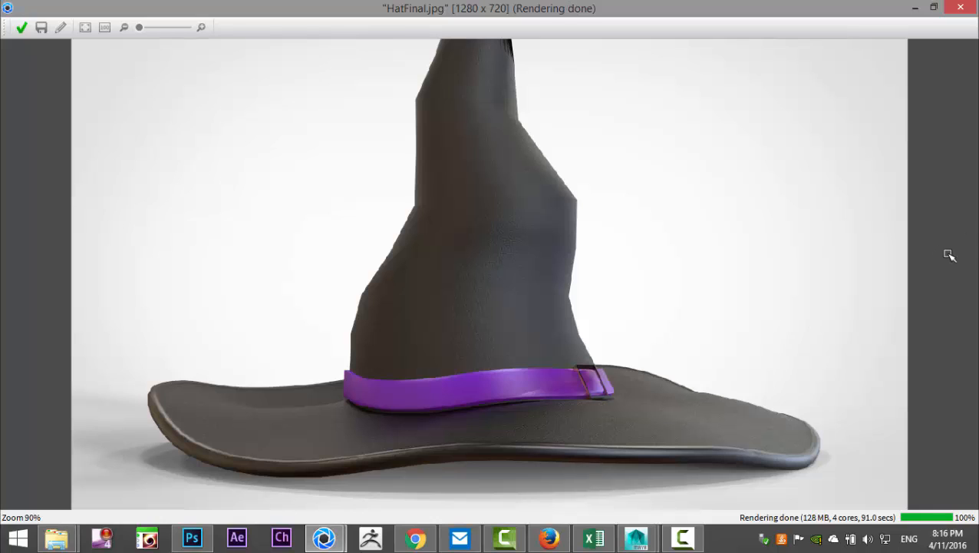